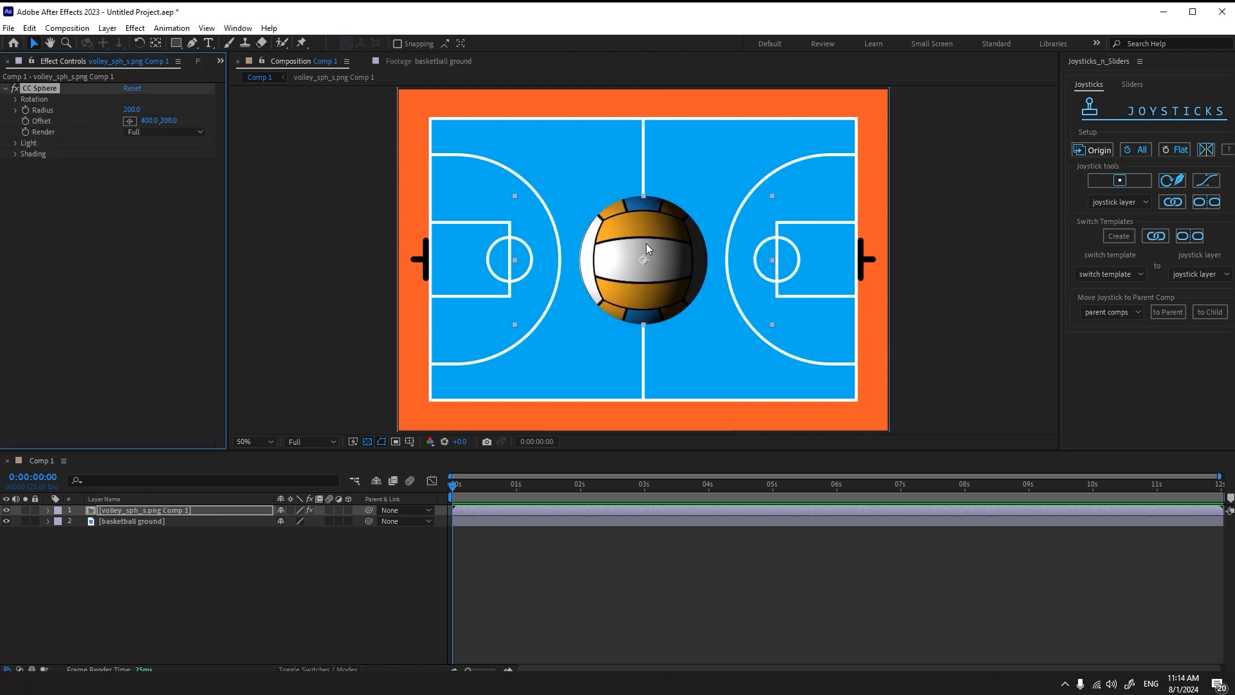
Try out different Y, Z and X rotations of the CC Sphere volleyball and reset the effect
{"action": "left_click_drag", "start_coordinate": [137, 146], "coordinate": [195, 147]}
{"action": "left_click_drag", "start_coordinate": [137, 183], "coordinate": [287, 184]}
{"action": "left_click_drag", "start_coordinate": [132, 109], "coordinate": [329, 118]}
{"action": "left_click", "coordinate": [132, 88]}
Adjust the CC Sphere's ambient and diffuse shading to brighten the ball, and reduce its radius
{"action": "left_click", "coordinate": [16, 275]}
{"action": "left_click_drag", "start_coordinate": [129, 285], "coordinate": [167, 285]}
{"action": "left_click_drag", "start_coordinate": [130, 296], "coordinate": [97, 307]}
{"action": "left_click_drag", "start_coordinate": [129, 284], "coordinate": [140, 285]}
{"action": "left_click_drag", "start_coordinate": [131, 230], "coordinate": [57, 230]}
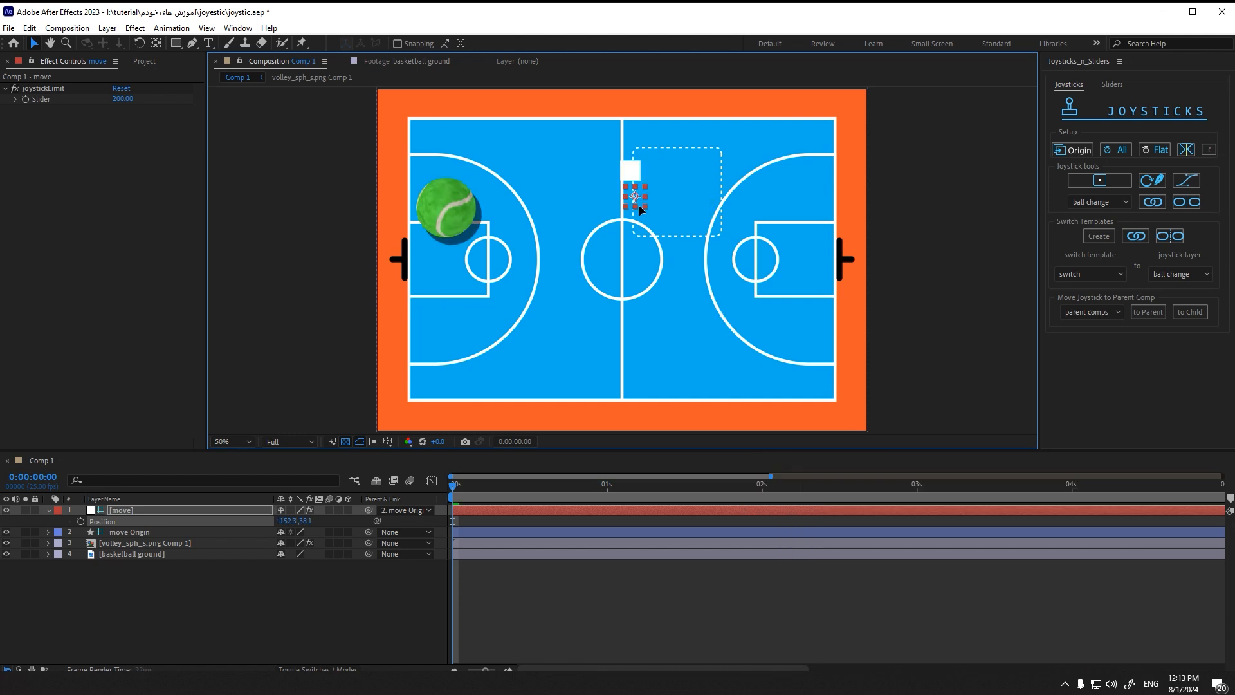
Move the joystick controller within its dashed limit box to test the ball's motion on the court
{"action": "left_click_drag", "start_coordinate": [630, 164], "coordinate": [677, 201]}
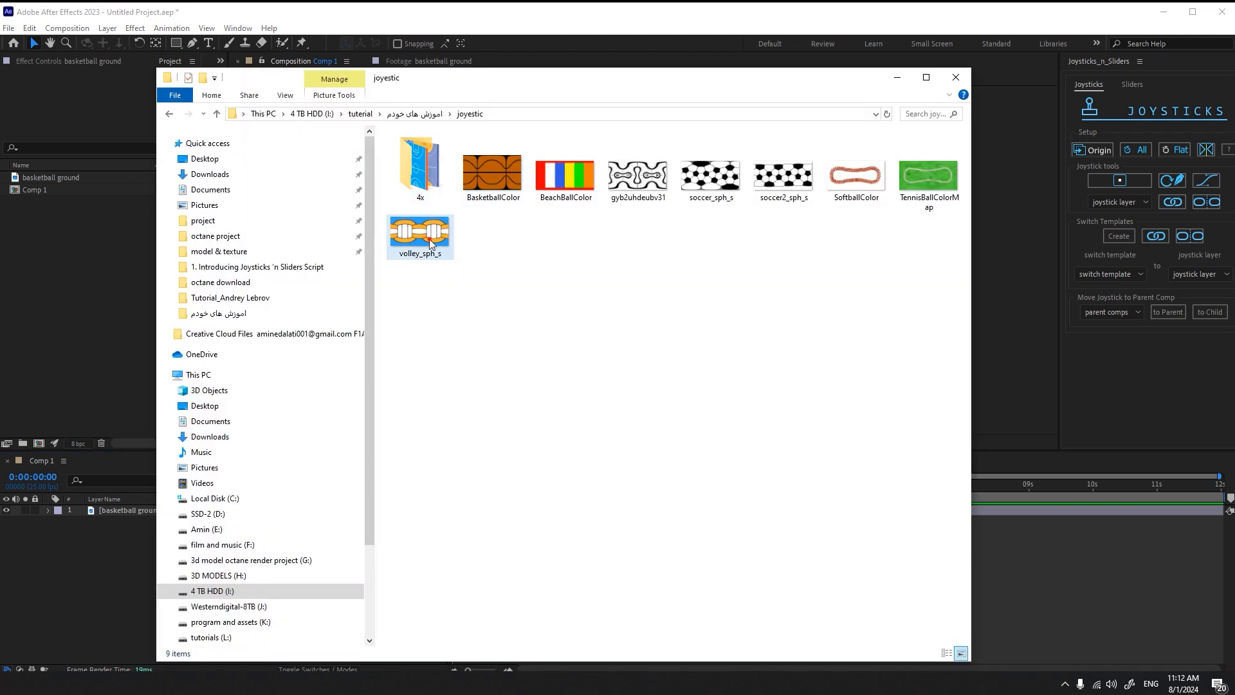
Browse the ball texture images in the joyestic folder with the image viewer
{"action": "double_click", "coordinate": [444, 173]}
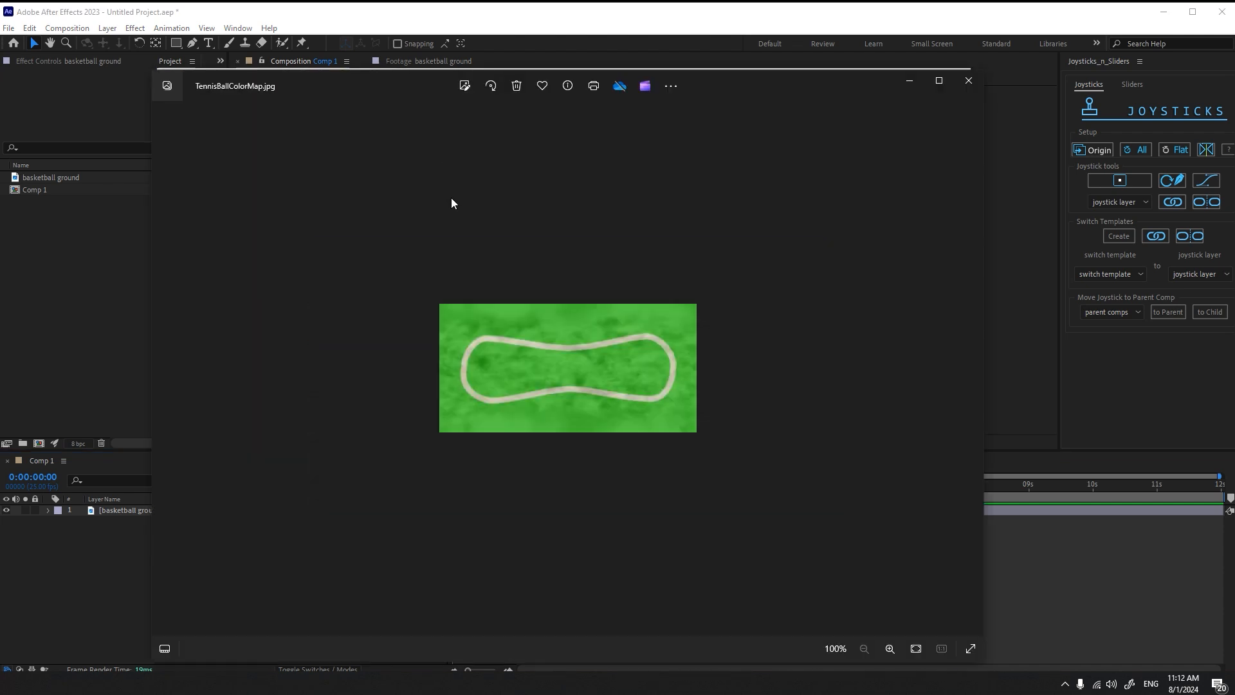
{"action": "key", "text": "Right"}
{"action": "key", "text": "Right"}
{"action": "key", "text": "Right"}
{"action": "key", "text": "Right"}
{"action": "key", "text": "Right"}
{"action": "key", "text": "Right"}
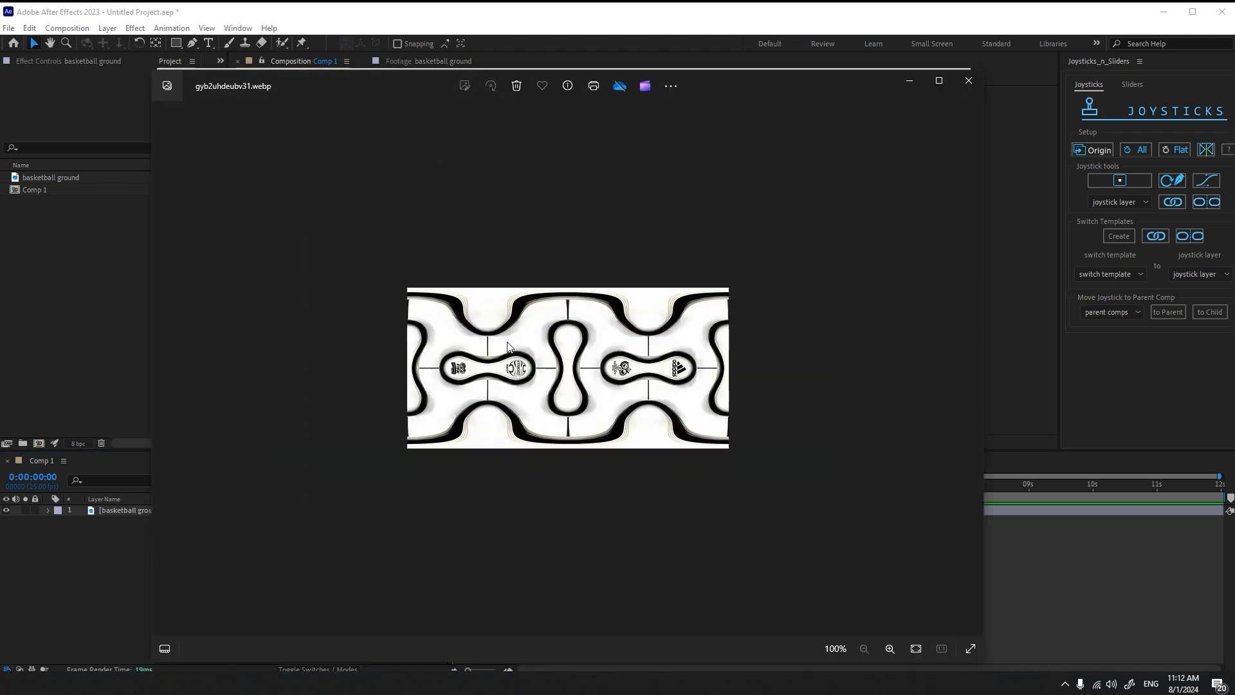
{"action": "key", "text": "Left"}
{"action": "key", "text": "Left"}
{"action": "key", "text": "Left"}
{"action": "key", "text": "Left"}
{"action": "key", "text": "Left"}
{"action": "key", "text": "Left"}
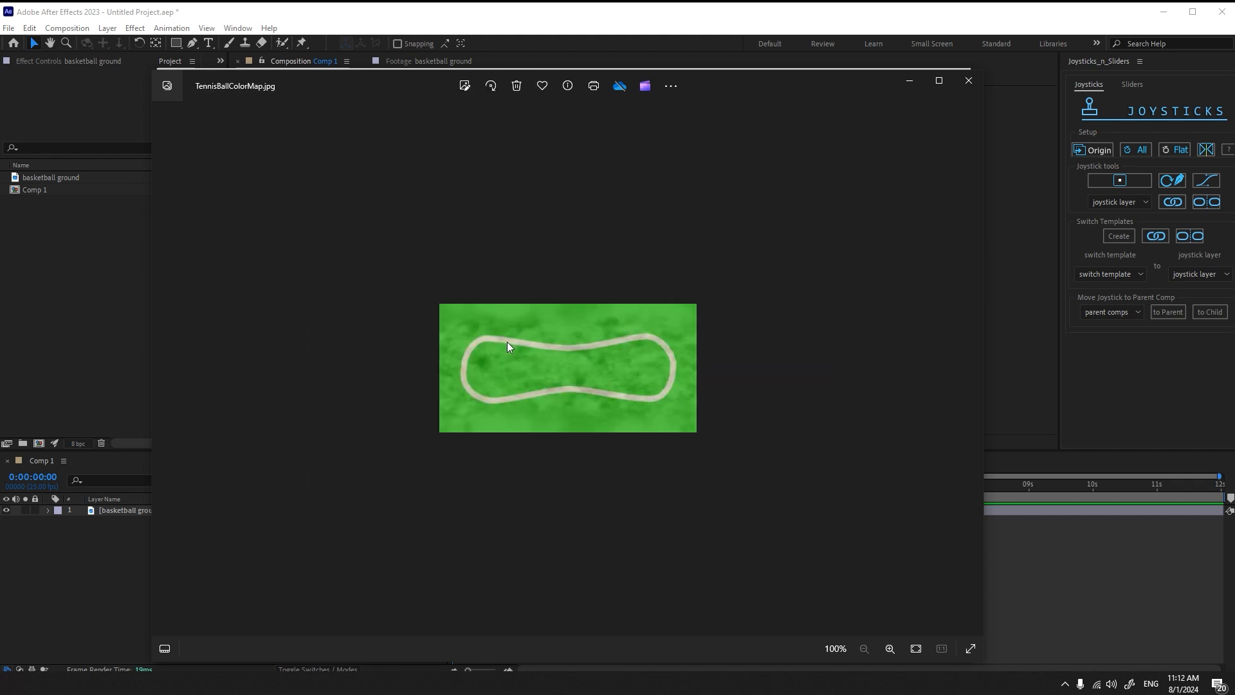
{"action": "key", "text": "Left"}
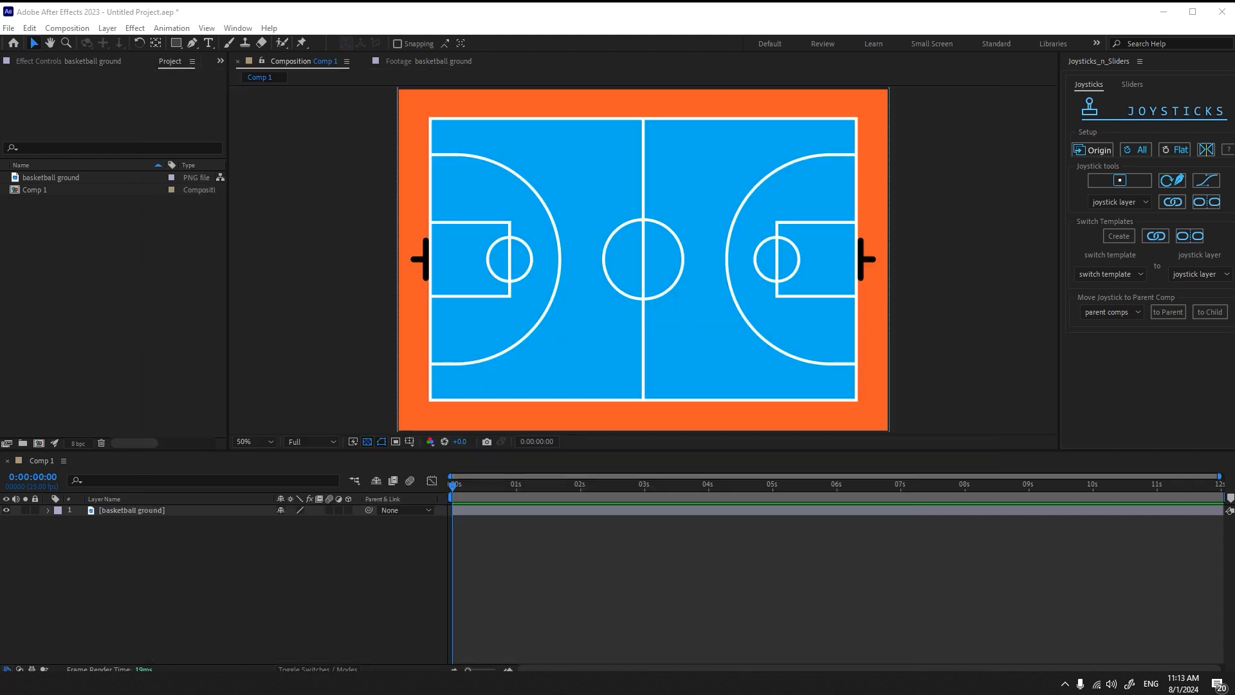
Import volley_sph_s.png into the project and place it above the basketball ground layer in Comp 1
{"action": "left_click_drag", "start_coordinate": [1, 235], "coordinate": [75, 268]}
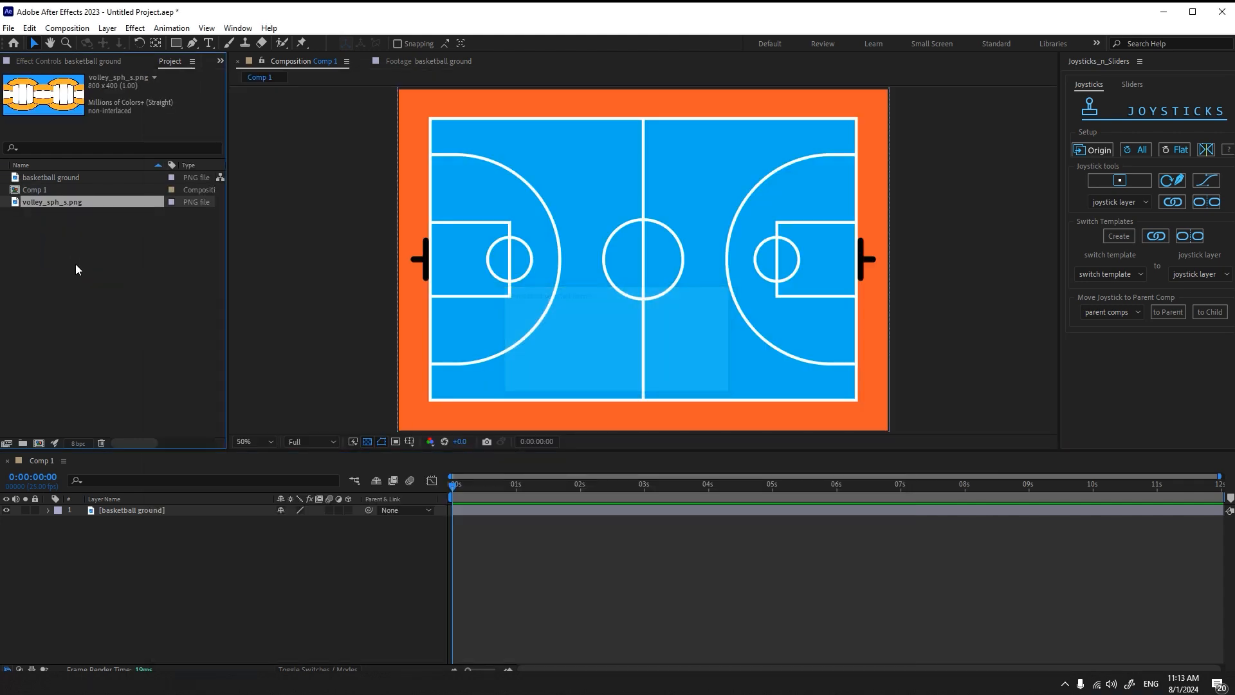
{"action": "left_click_drag", "start_coordinate": [40, 203], "coordinate": [122, 511]}
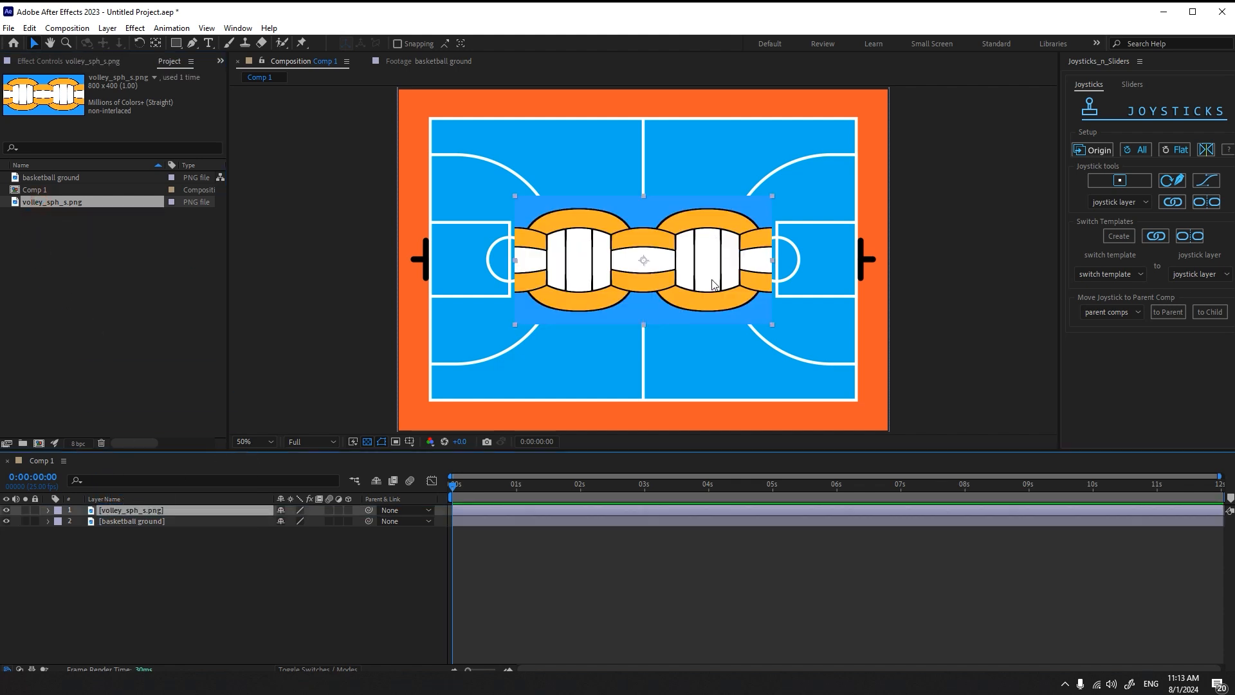
Pre-compose the volley_sph_s.png layer as "volley_sph_s.png Comp 1", leaving all attributes in Comp 1
{"action": "left_click", "coordinate": [137, 539]}
{"action": "left_click", "coordinate": [140, 512]}
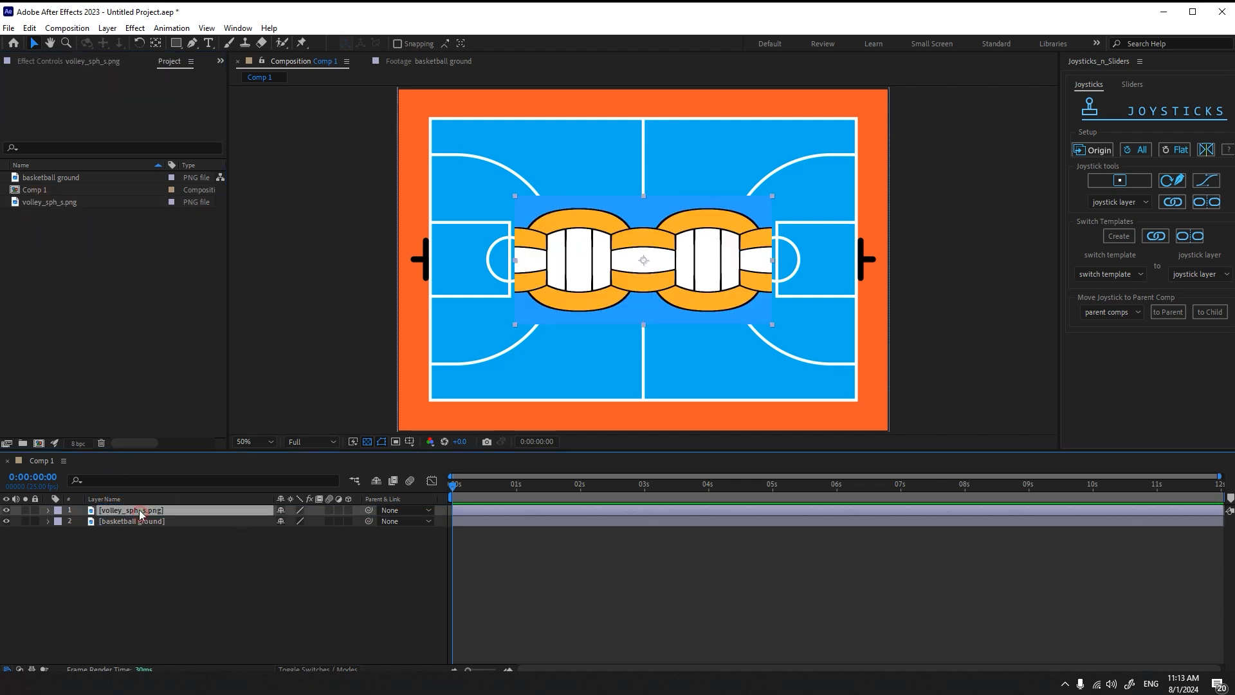
{"action": "left_click", "coordinate": [106, 28]}
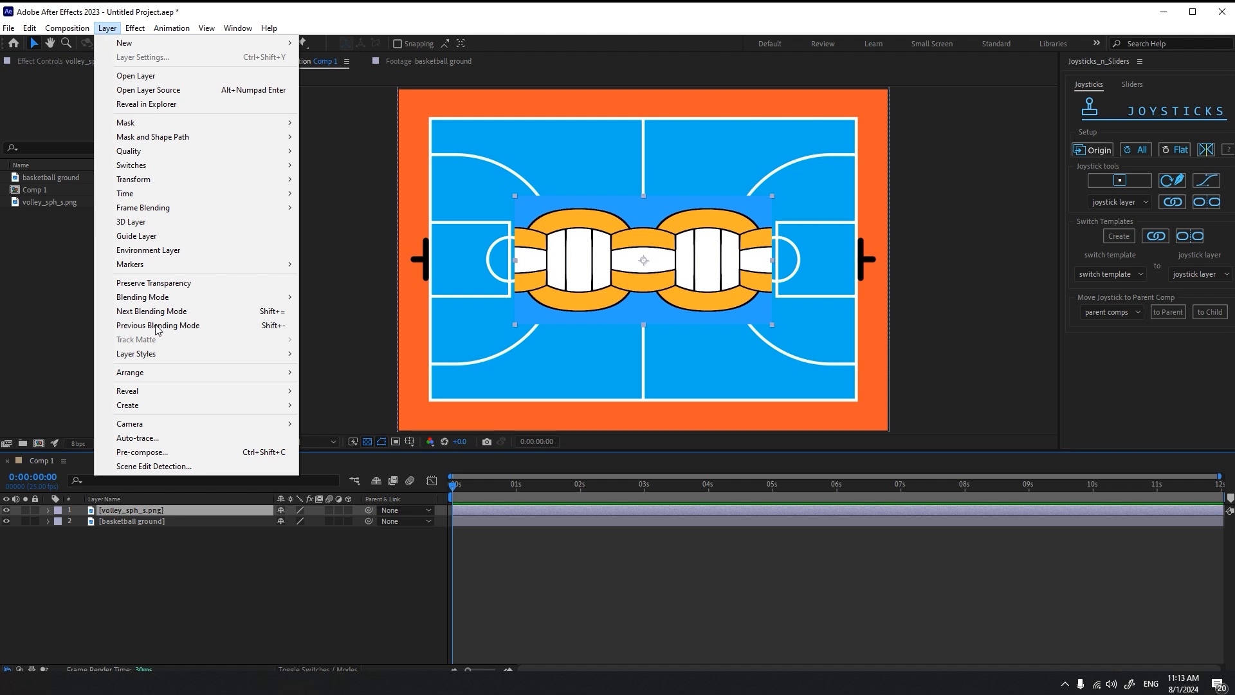
{"action": "left_click", "coordinate": [201, 452]}
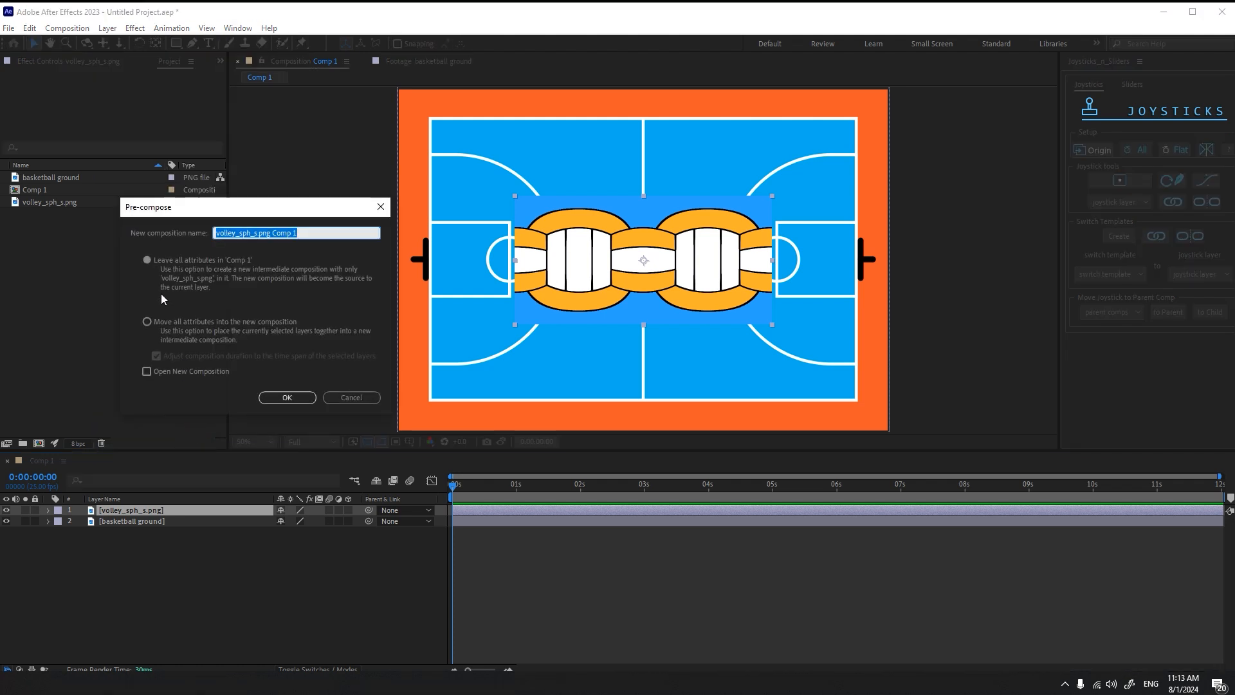
{"action": "left_click", "coordinate": [283, 395]}
Find the CC Sphere effect and apply it to the volley_sph_s.png Comp 1 layer
{"action": "left_click", "coordinate": [215, 543]}
{"action": "left_click", "coordinate": [677, 292]}
{"action": "key", "text": "ctrl+space"}
{"action": "type", "text": "cc"}
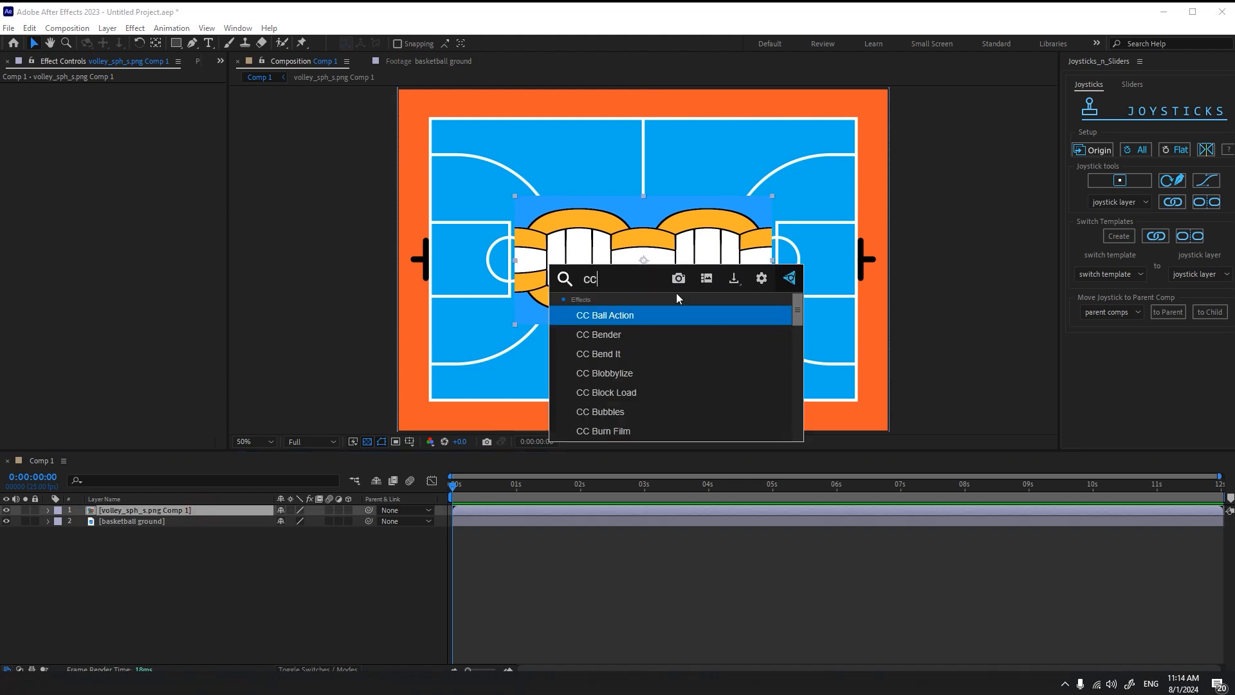
{"action": "type", "text": " sph"}
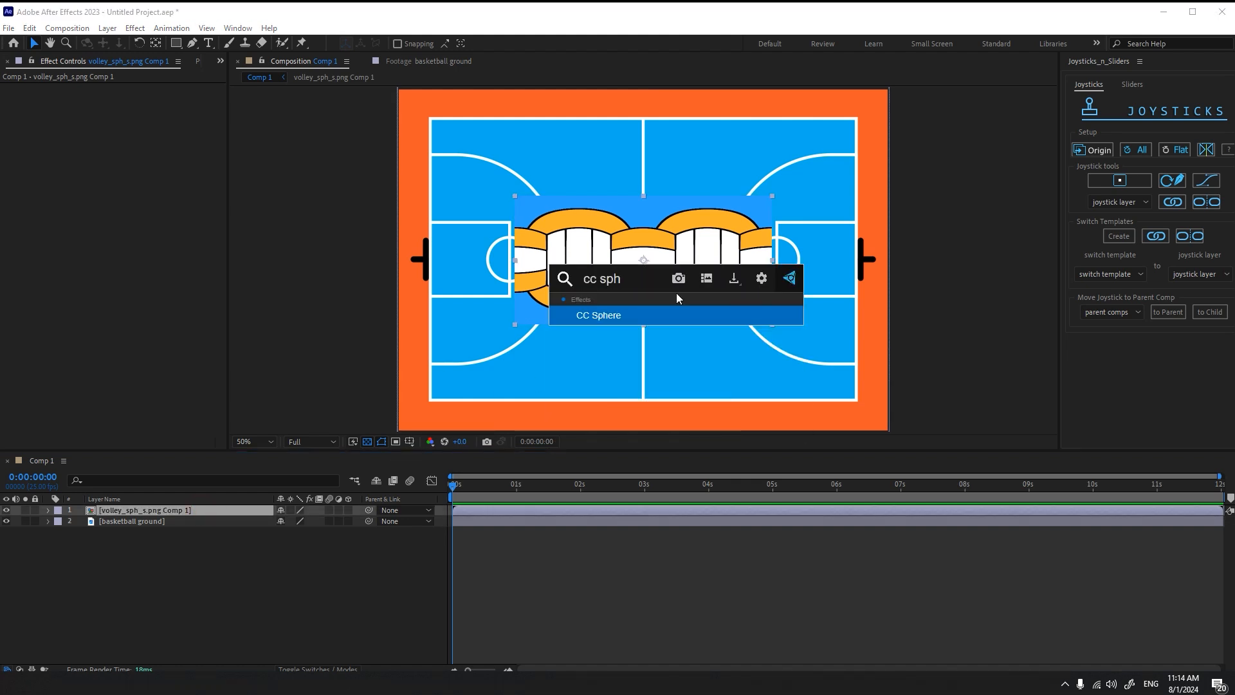
{"action": "left_click", "coordinate": [618, 315]}
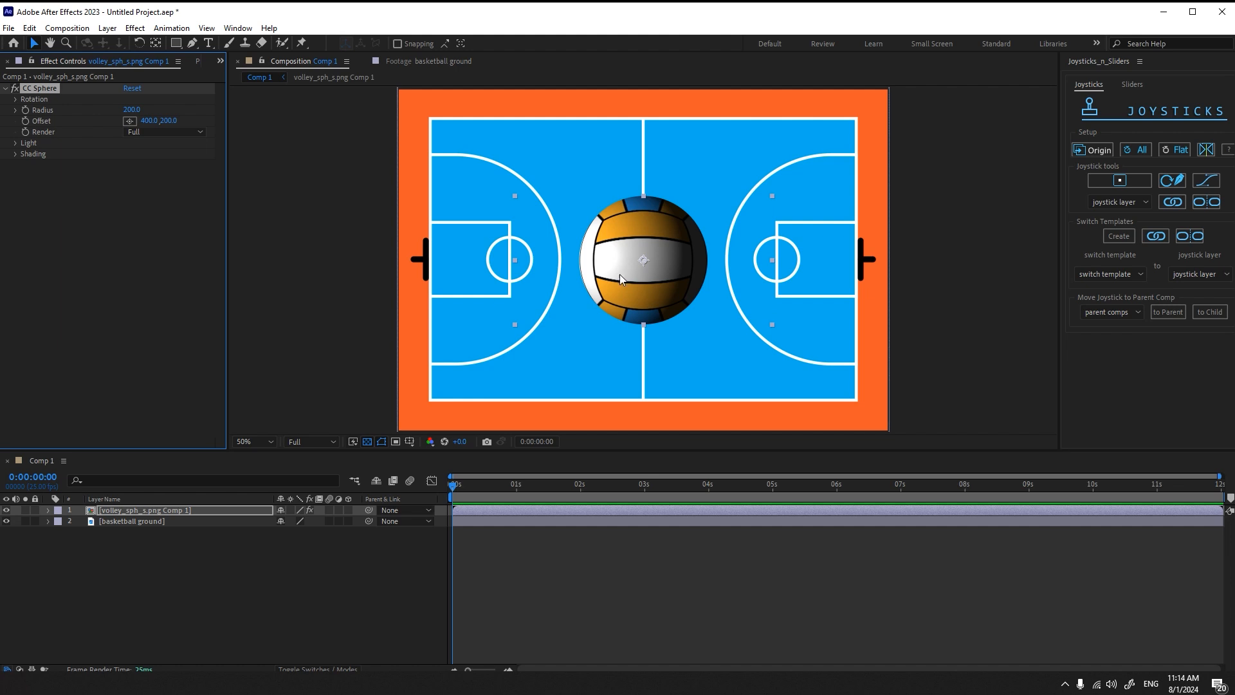
{"action": "scroll", "coordinate": [645, 244], "scroll_direction": "up", "scroll_amount": 1}
{"action": "scroll", "coordinate": [645, 244], "scroll_direction": "down", "scroll_amount": 1}
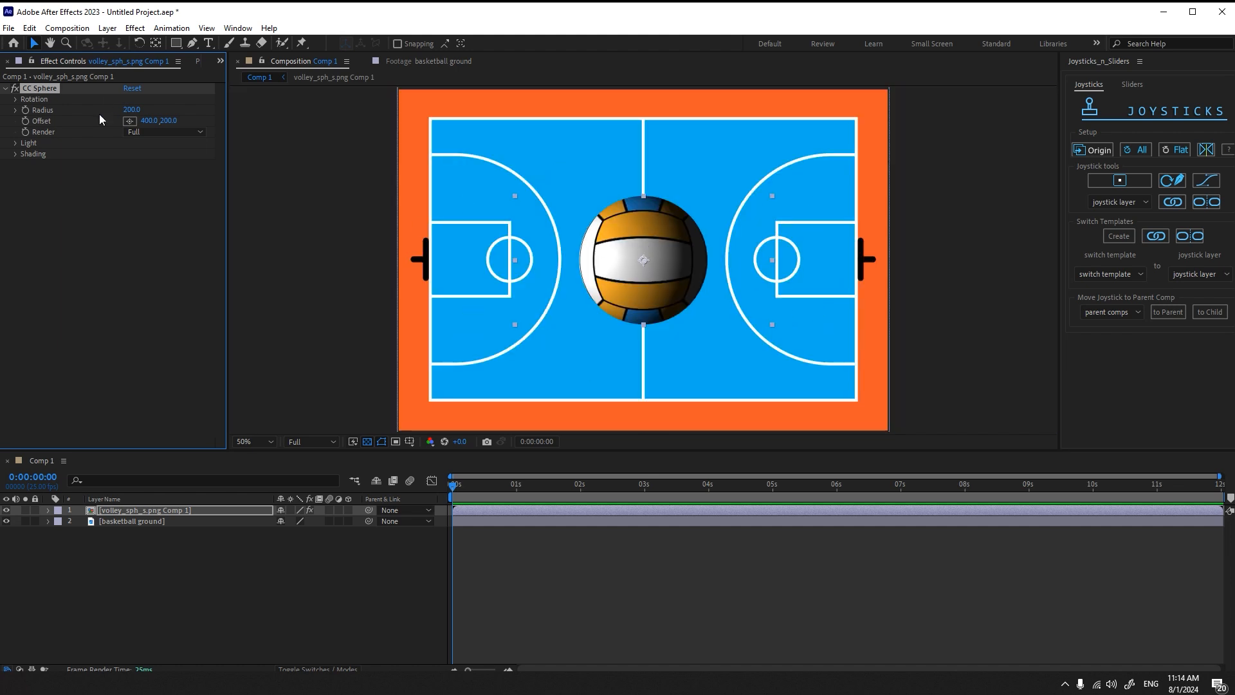
Try rotating the sphere about its X and Z axes and reset CC Sphere to its defaults
{"action": "left_click", "coordinate": [15, 99]}
{"action": "left_click_drag", "start_coordinate": [152, 109], "coordinate": [206, 158]}
{"action": "left_click_drag", "start_coordinate": [139, 183], "coordinate": [290, 178]}
{"action": "left_click_drag", "start_coordinate": [149, 109], "coordinate": [499, 121]}
{"action": "left_click", "coordinate": [129, 88]}
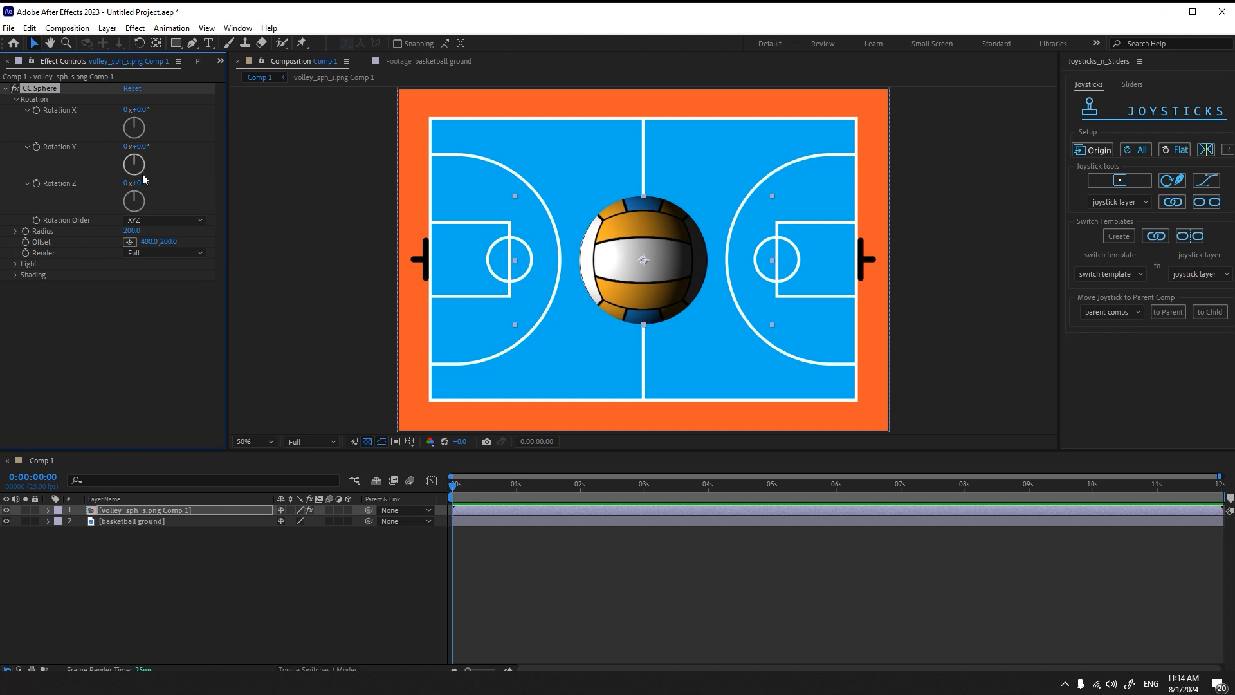
Set the sphere's ambient shading to 90, diffuse to 18 and radius to 85, and rotate it to Y -69° and Z -217°
{"action": "left_click", "coordinate": [16, 276]}
{"action": "mouse_move", "coordinate": [154, 285]}
{"action": "left_mouse_down"}
{"action": "mouse_move", "coordinate": [62, 317]}
{"action": "mouse_move", "coordinate": [148, 290]}
{"action": "mouse_move", "coordinate": [137, 289]}
{"action": "left_mouse_up"}
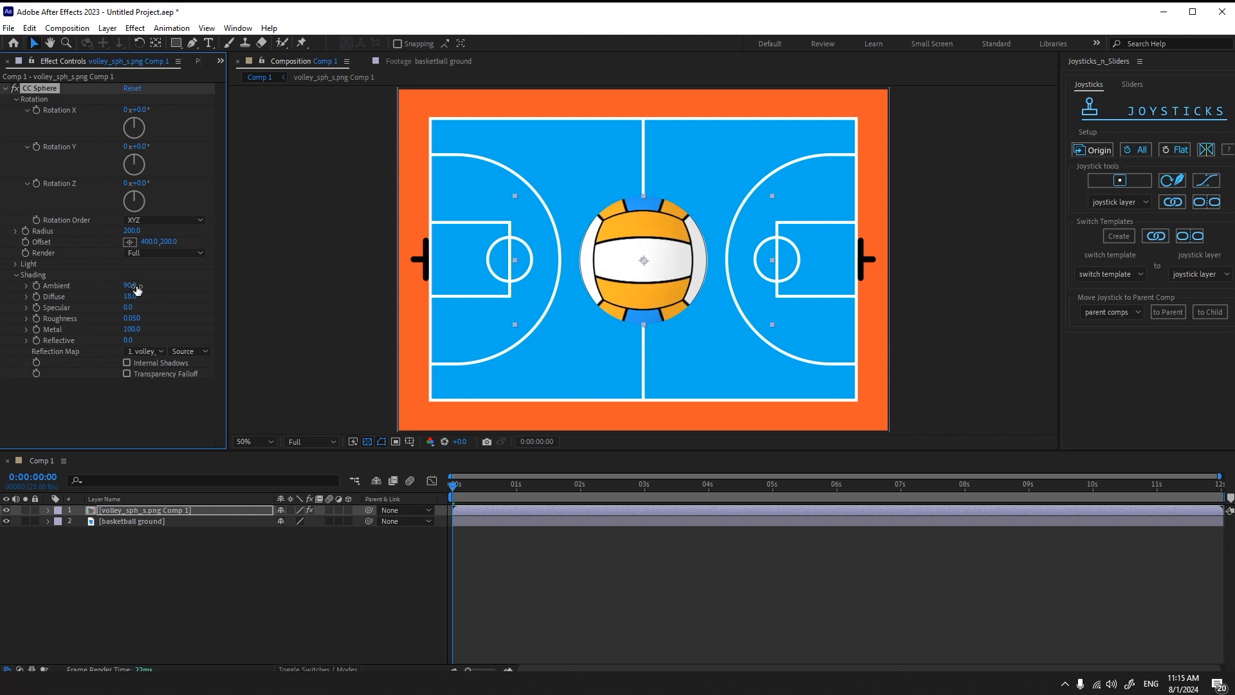
{"action": "left_click_drag", "start_coordinate": [134, 234], "coordinate": [79, 251]}
{"action": "left_click_drag", "start_coordinate": [139, 149], "coordinate": [39, 198]}
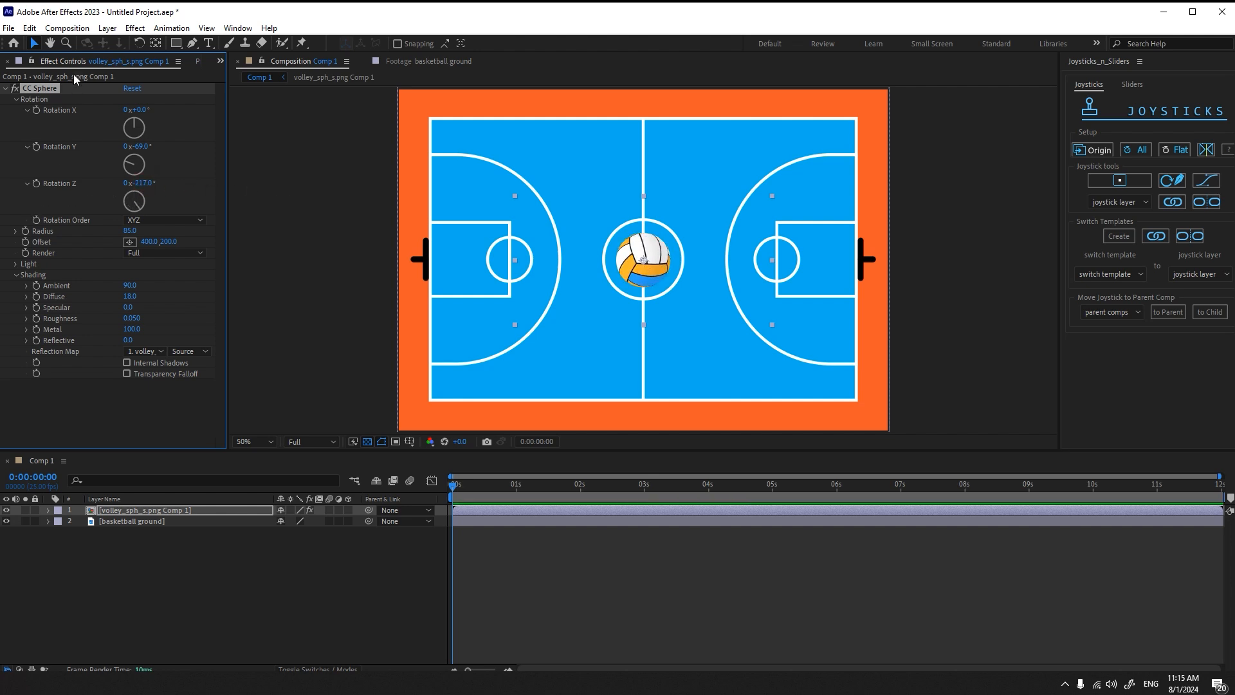
Add a Drop Shadow with 57% opacity, 141° direction and 30 distance to the volleyball, and delete the layer's Layer Styles
{"action": "key", "text": "ctrl+space"}
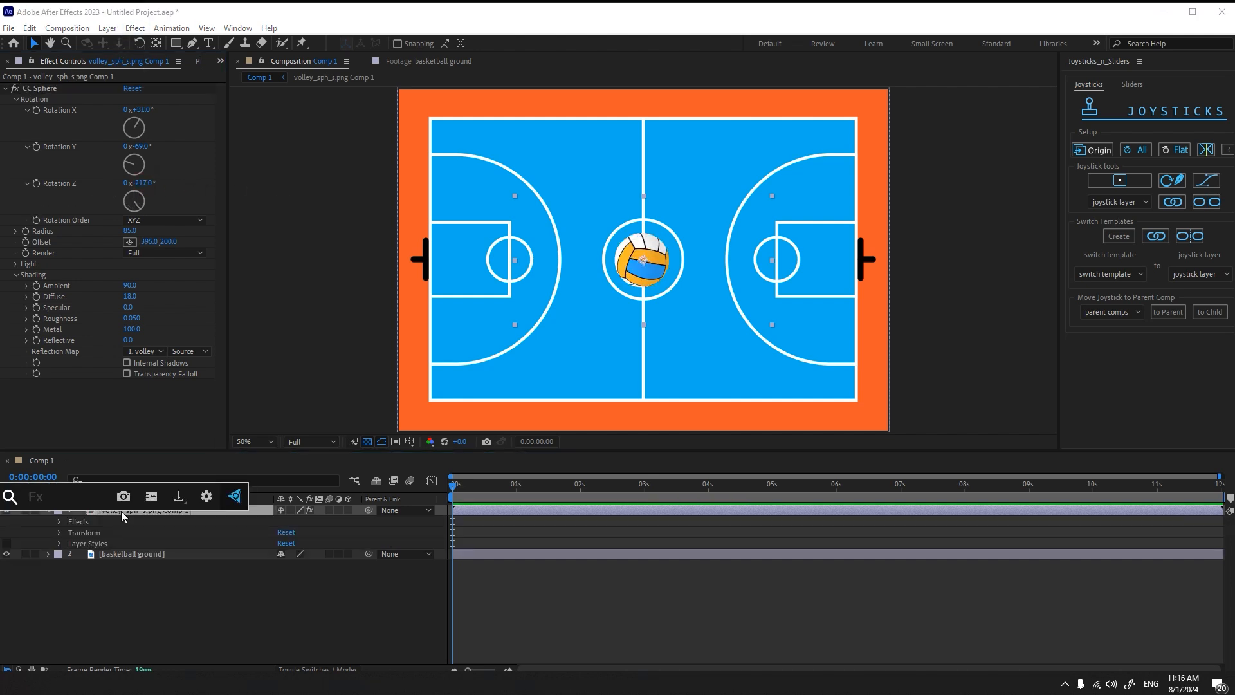
{"action": "type", "text": "shad"}
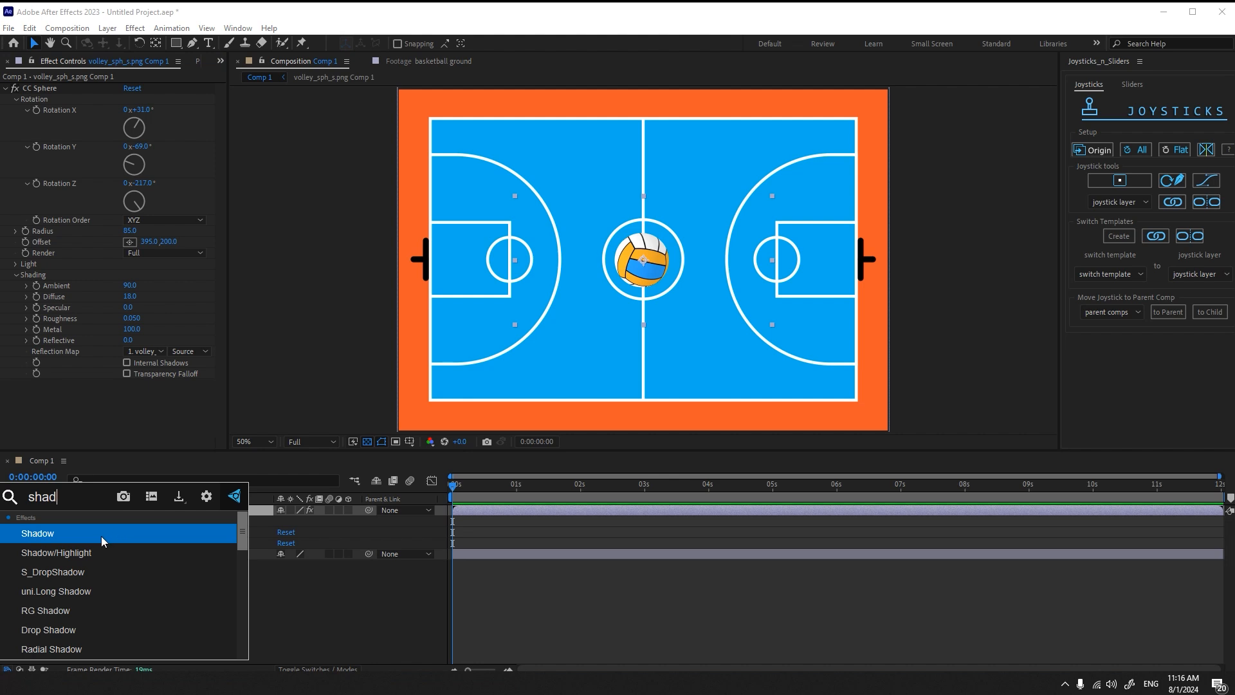
{"action": "left_click", "coordinate": [71, 629]}
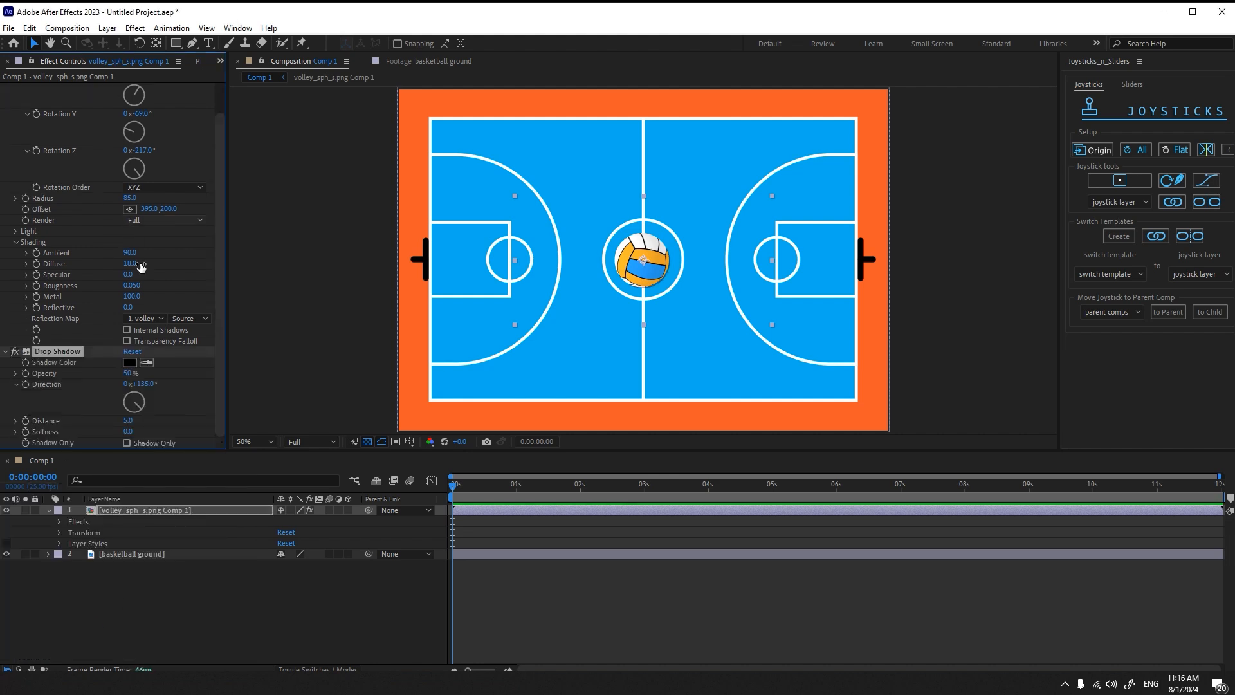
{"action": "left_click_drag", "start_coordinate": [125, 374], "coordinate": [149, 425]}
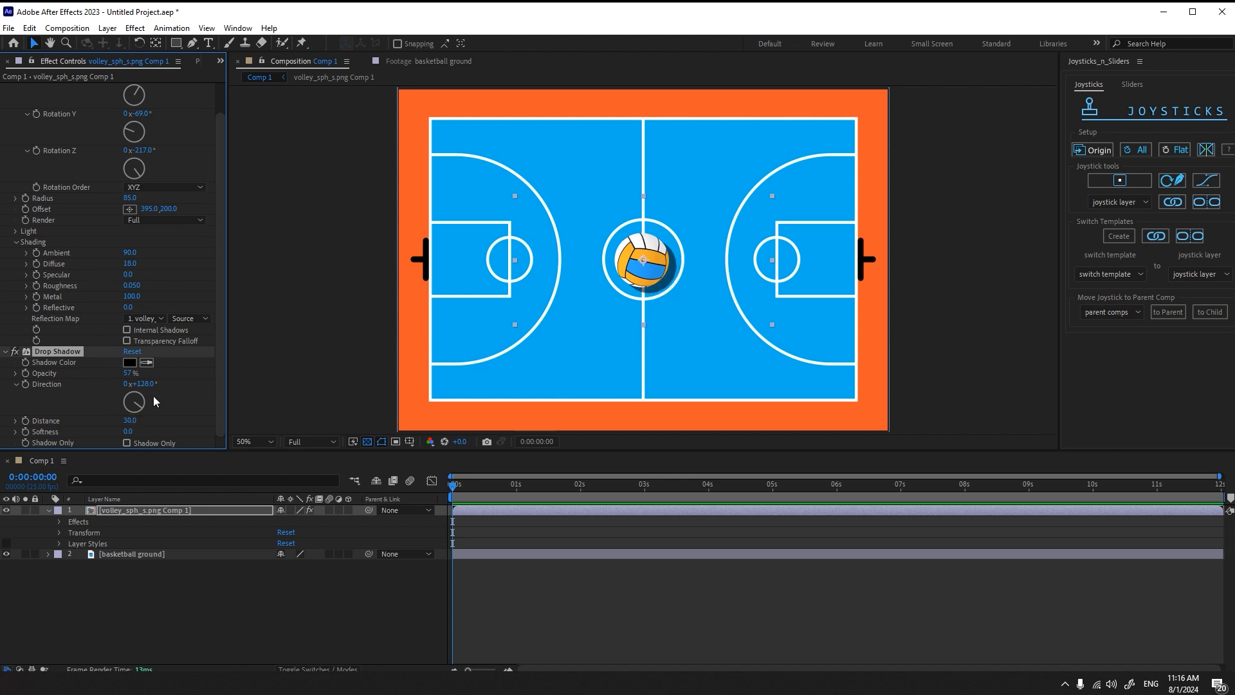
{"action": "left_click_drag", "start_coordinate": [172, 383], "coordinate": [161, 384]}
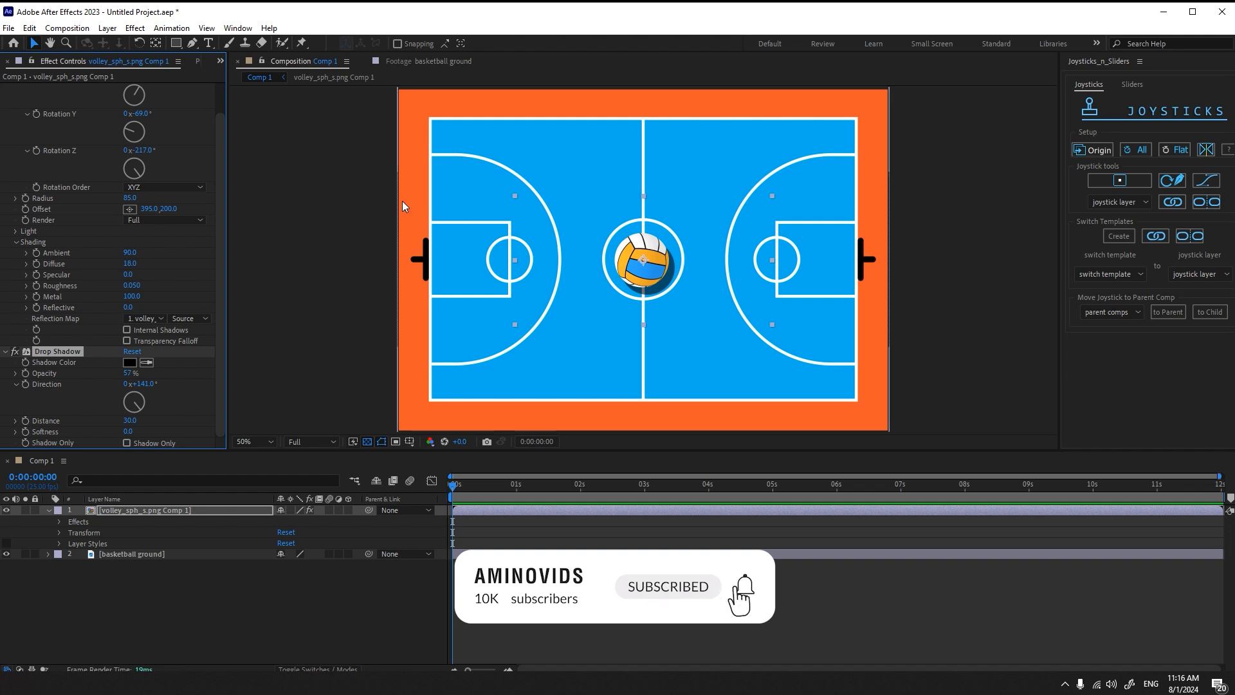
{"action": "left_click", "coordinate": [89, 544]}
{"action": "key", "text": "Delete"}
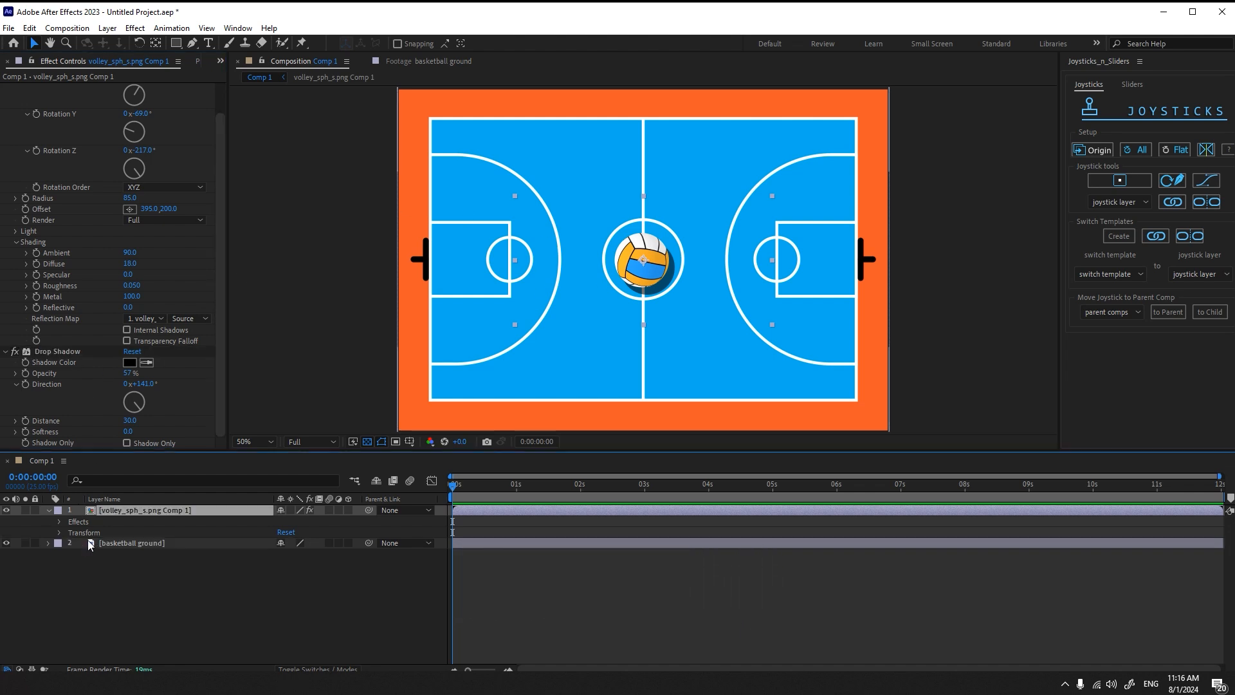
Set the sphere's X, Y and Z rotations to 0° and collapse its shading settings
{"action": "scroll", "coordinate": [166, 243], "scroll_direction": "up", "scroll_amount": 2}
{"action": "left_click", "coordinate": [140, 109]}
{"action": "type", "text": "0"}
{"action": "left_click", "coordinate": [142, 147]}
{"action": "type", "text": "0"}
{"action": "left_click", "coordinate": [141, 183]}
{"action": "type", "text": "0"}
{"action": "key", "text": "Return"}
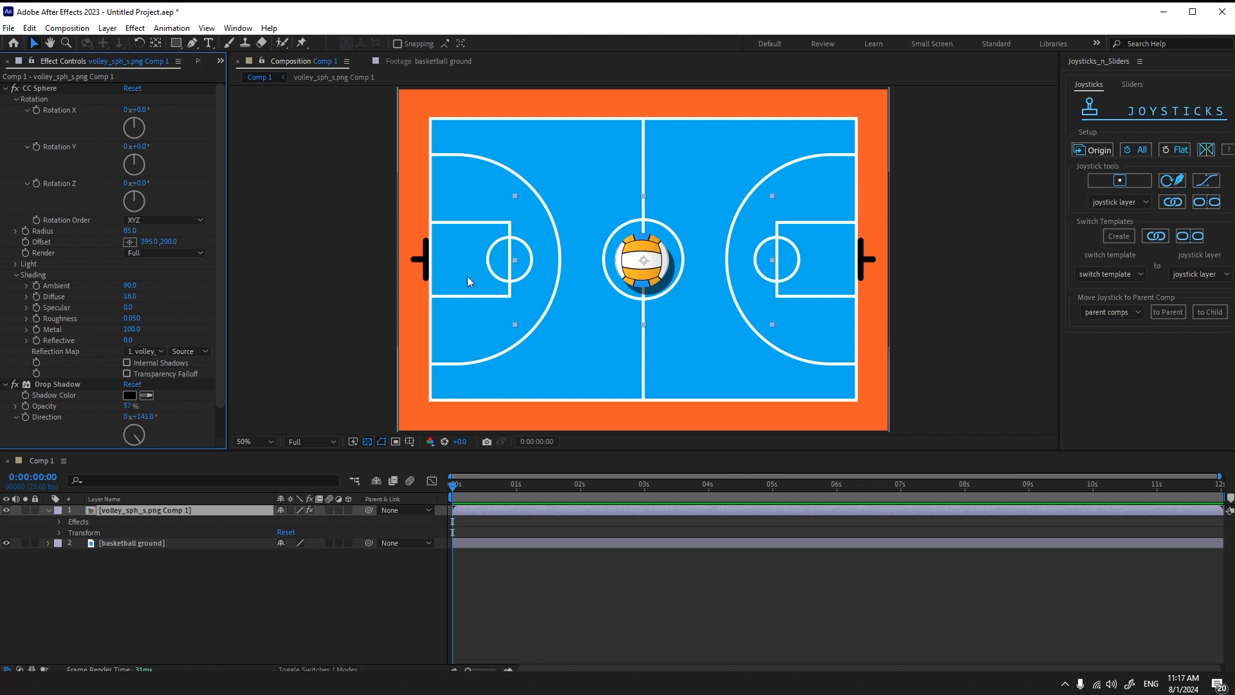
{"action": "left_click", "coordinate": [17, 276]}
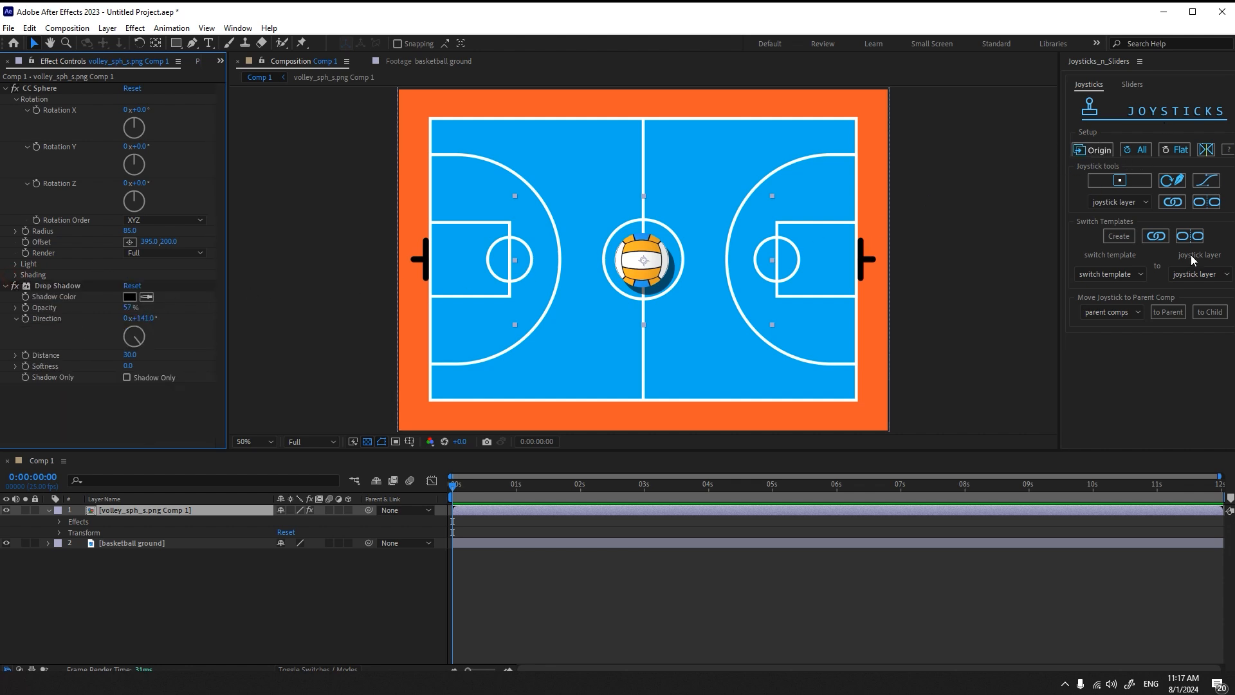
Enable keyframing at frame 0 for the sphere's Rotation X, Rotation Y and Offset
{"action": "left_click_drag", "start_coordinate": [473, 670], "coordinate": [507, 672]}
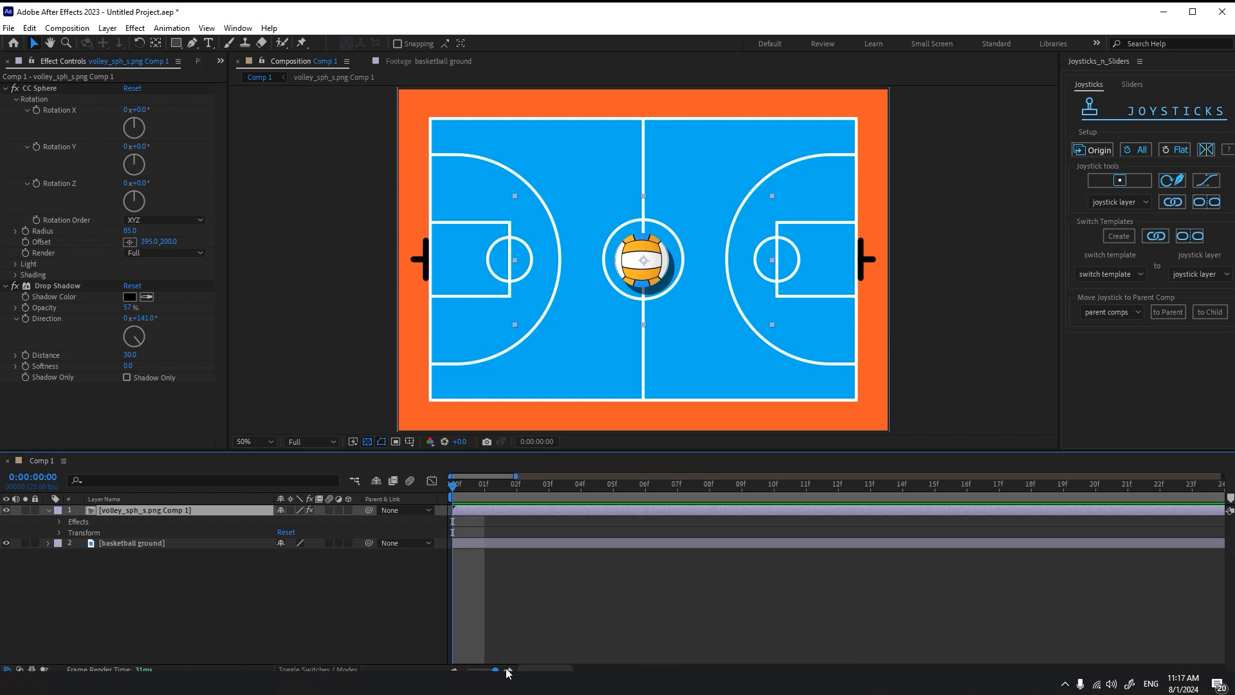
{"action": "left_click", "coordinate": [1108, 184]}
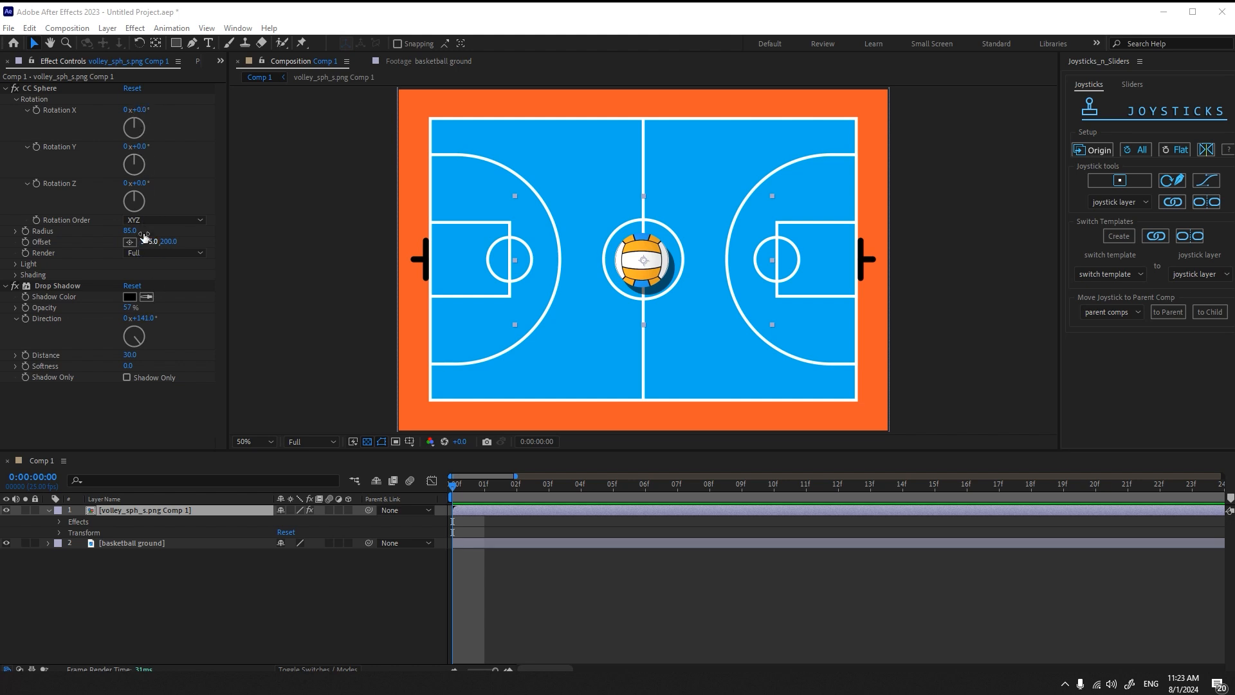
{"action": "left_click_drag", "start_coordinate": [142, 183], "coordinate": [176, 183]}
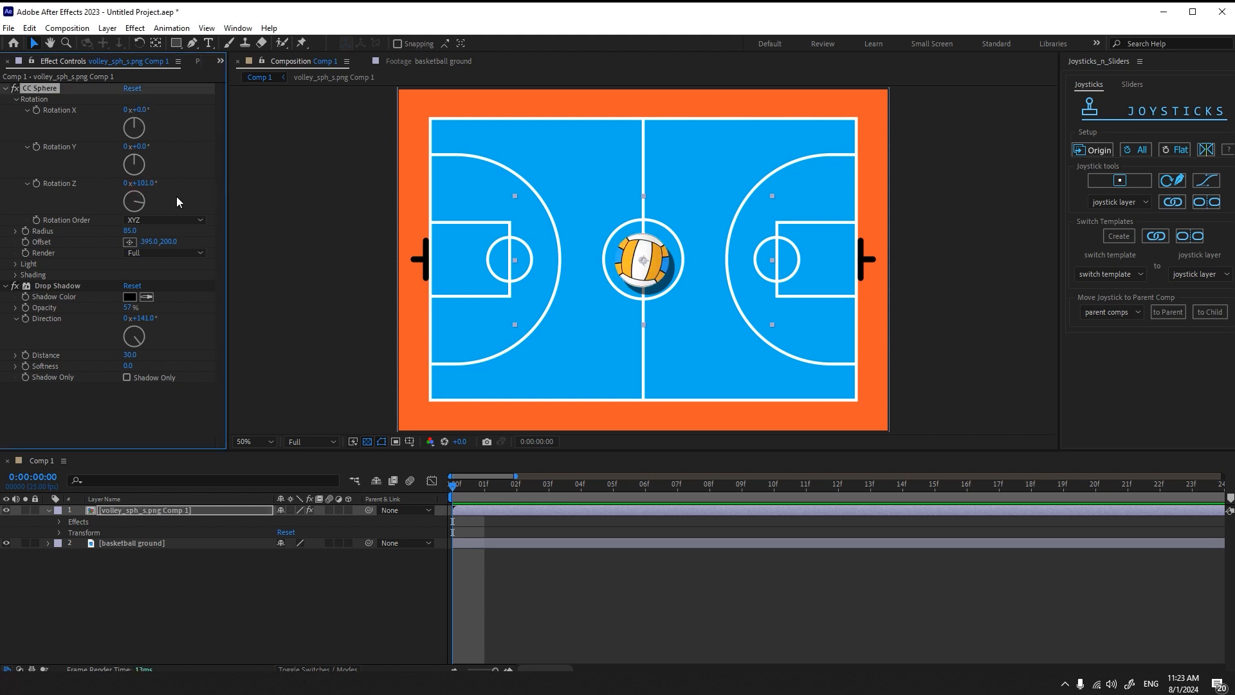
{"action": "key", "text": "ctrl+z"}
{"action": "left_click", "coordinate": [37, 110]}
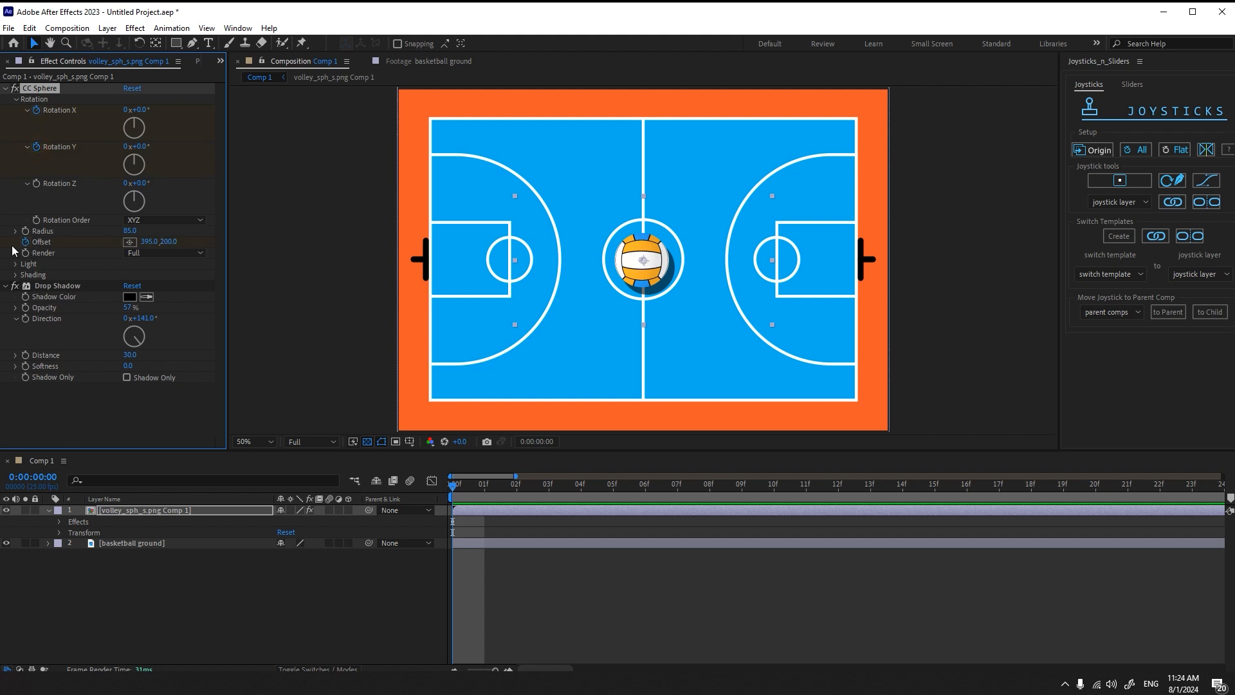
Collapse the CC Sphere controls and reveal the volleyball layer's keyframed properties in the timeline
{"action": "left_click", "coordinate": [6, 89]}
{"action": "left_click", "coordinate": [159, 511]}
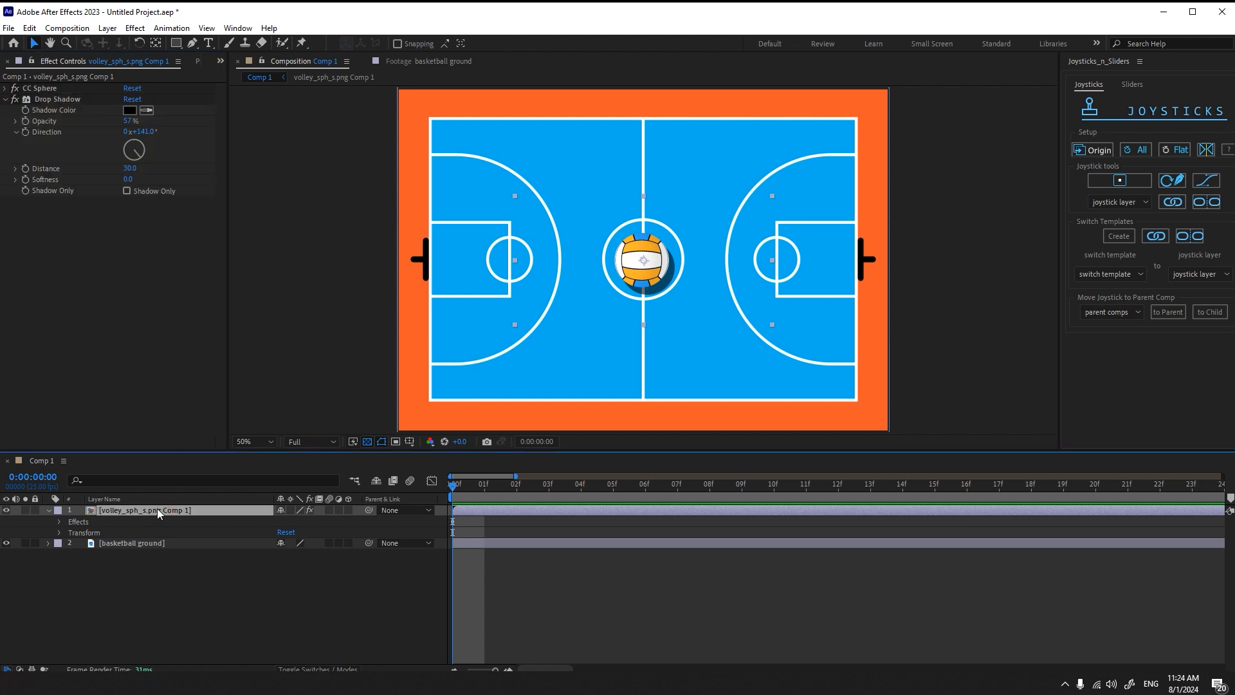
{"action": "key", "text": "u"}
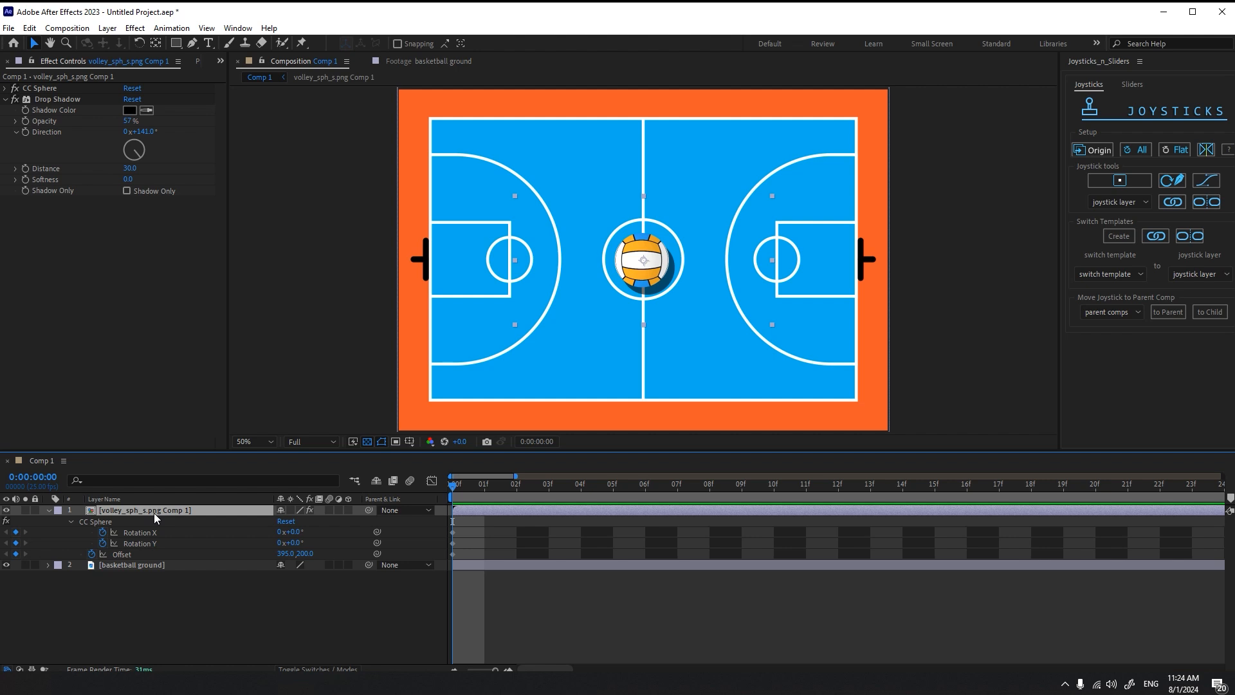
At frame 1, keyframe the sphere's Offset at 886, 200 and Rotation Y at 1 revolution, keying Rotation X at 0°
{"action": "left_click", "coordinate": [484, 487]}
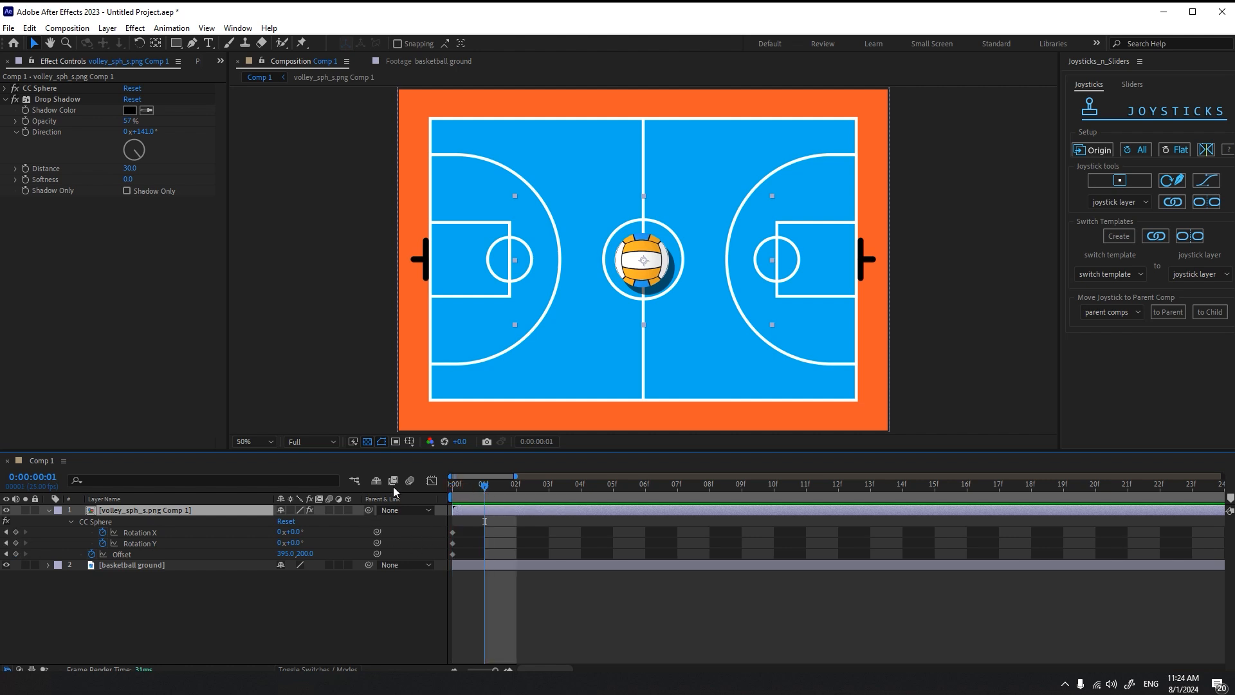
{"action": "left_click_drag", "start_coordinate": [286, 557], "coordinate": [595, 552]}
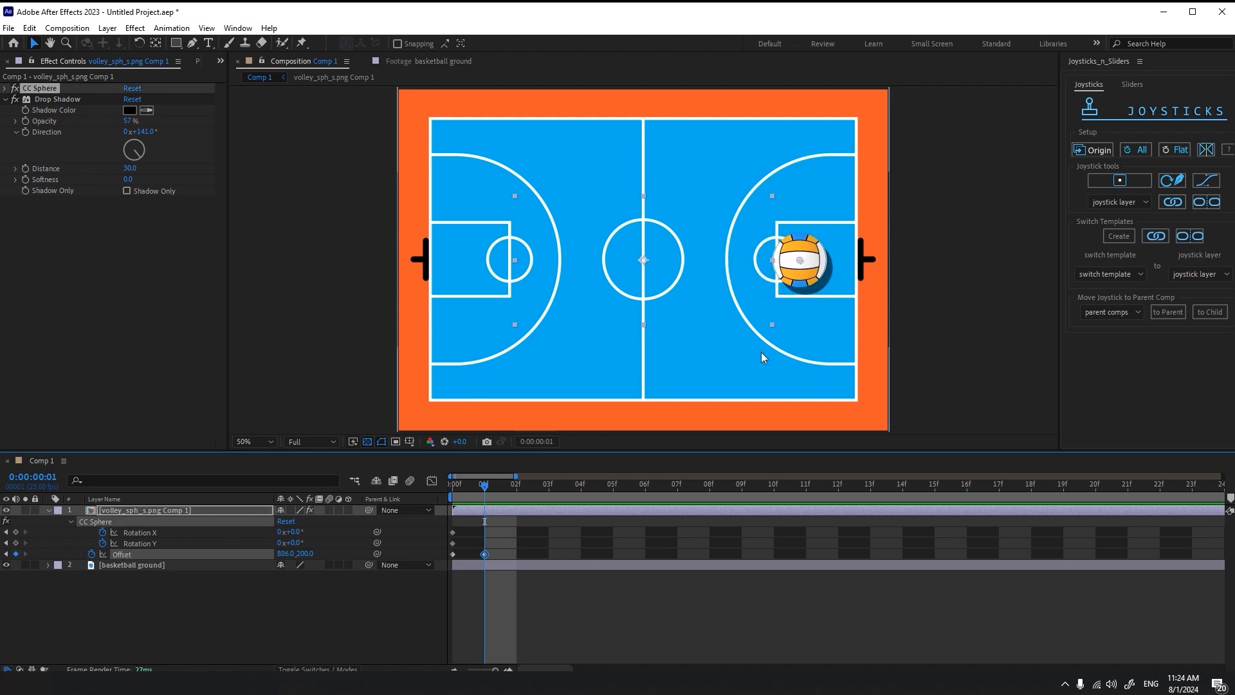
{"action": "left_click", "coordinate": [279, 544]}
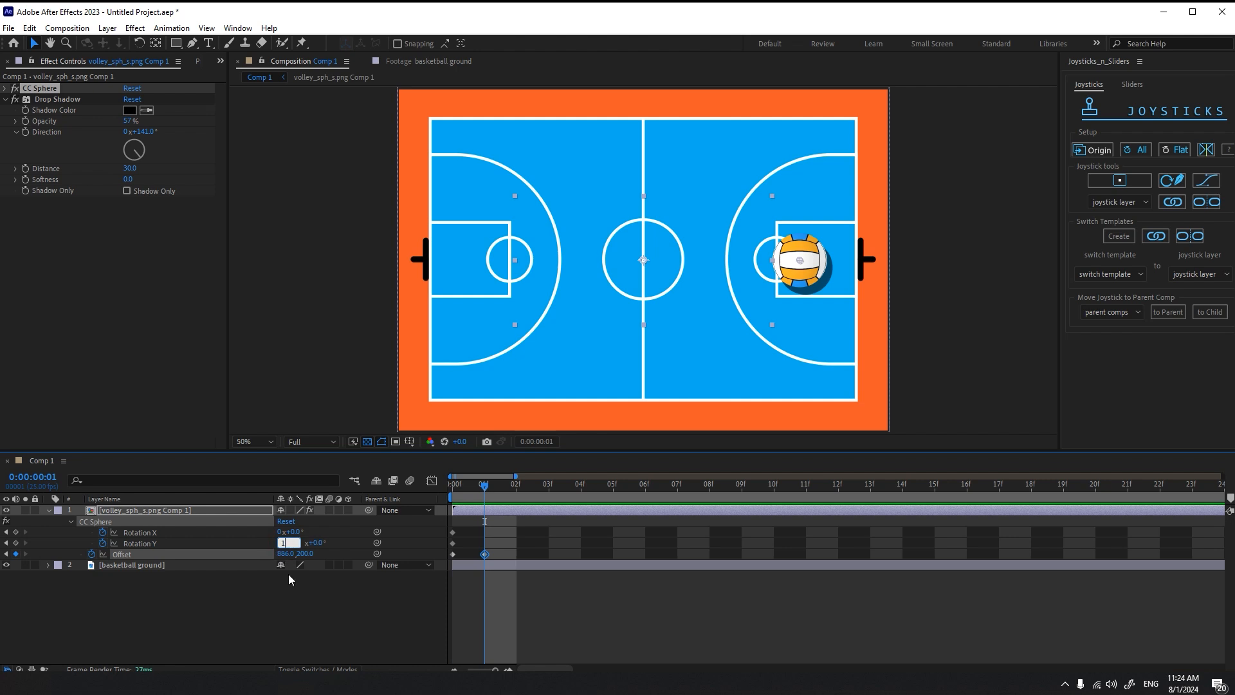
{"action": "type", "text": "1"}
{"action": "left_click", "coordinate": [289, 579]}
{"action": "left_click_drag", "start_coordinate": [475, 488], "coordinate": [448, 558]}
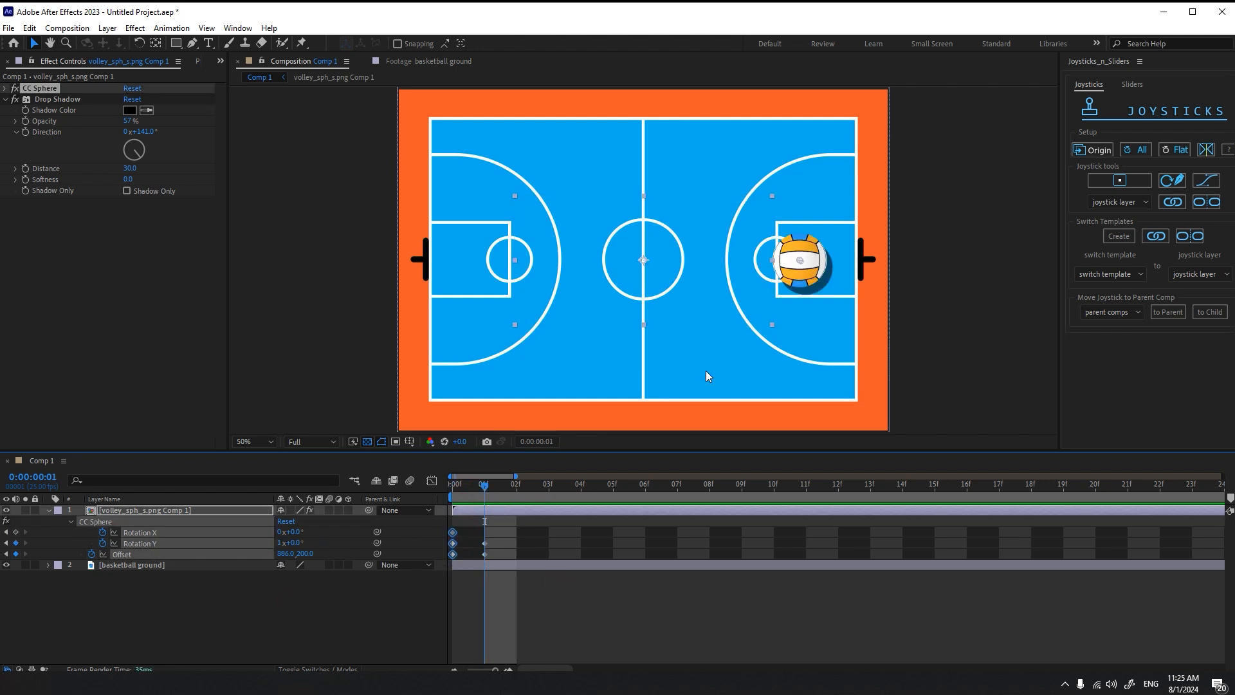
{"action": "left_click", "coordinate": [540, 616]}
At frame 2, keyframe the sphere's Offset at -85, 200
{"action": "left_click_drag", "start_coordinate": [481, 495], "coordinate": [538, 515]}
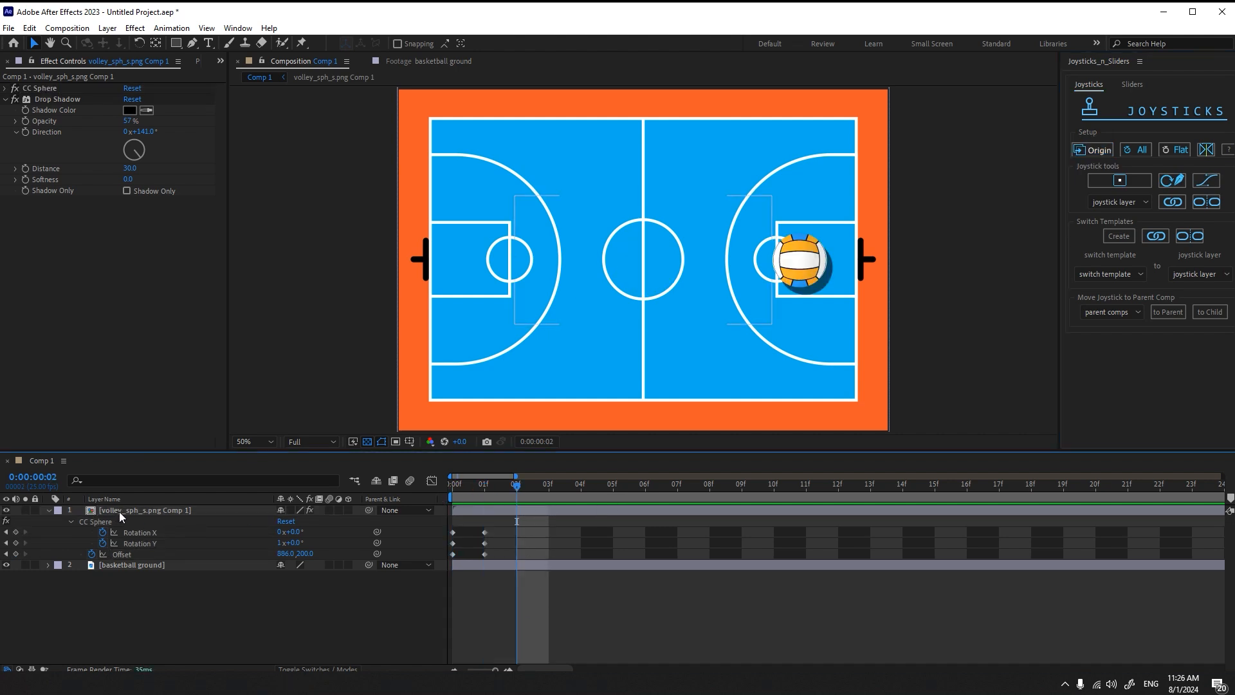
{"action": "left_click_drag", "start_coordinate": [285, 553], "coordinate": [3, 554]}
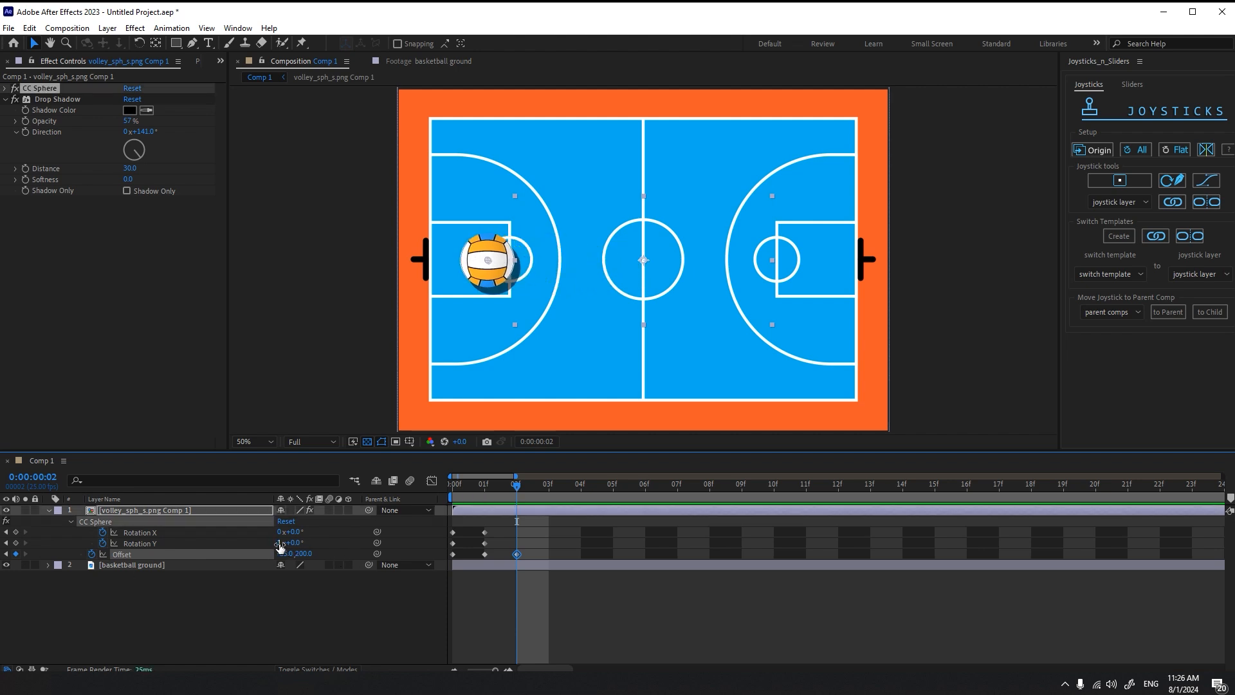
{"action": "left_click_drag", "start_coordinate": [280, 545], "coordinate": [262, 547]}
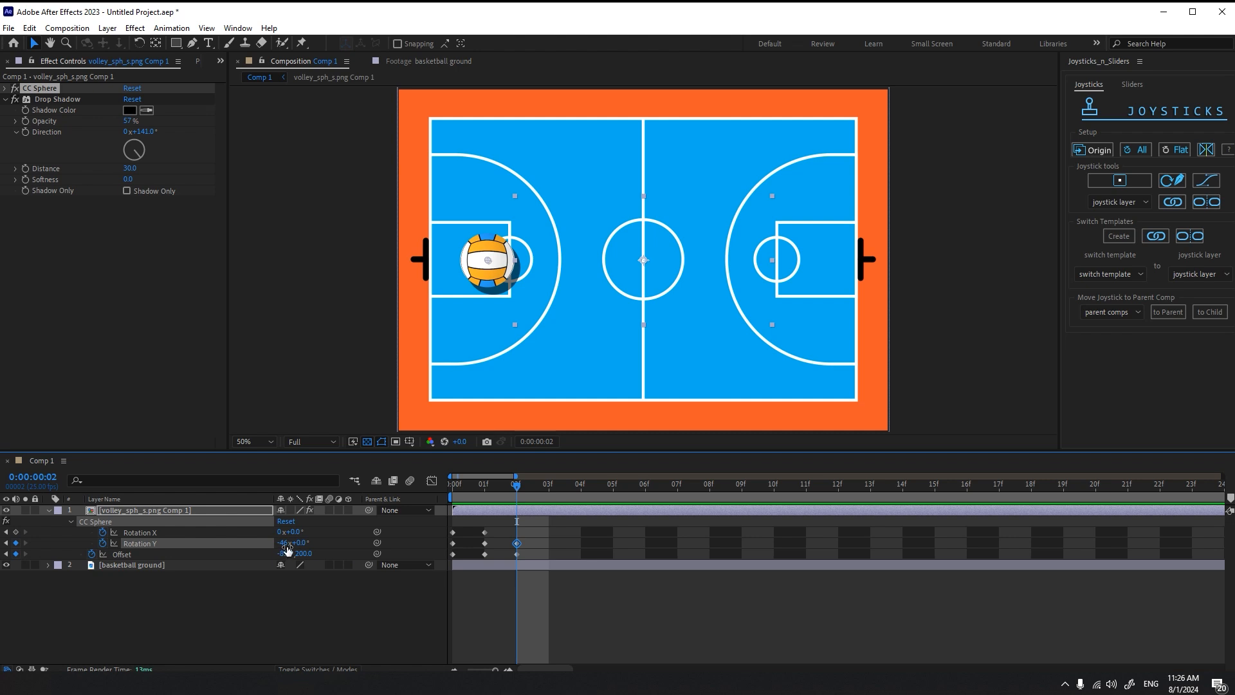
{"action": "key", "text": "ctrl+z"}
{"action": "left_click_drag", "start_coordinate": [296, 548], "coordinate": [258, 552]}
{"action": "key", "text": "ctrl+z"}
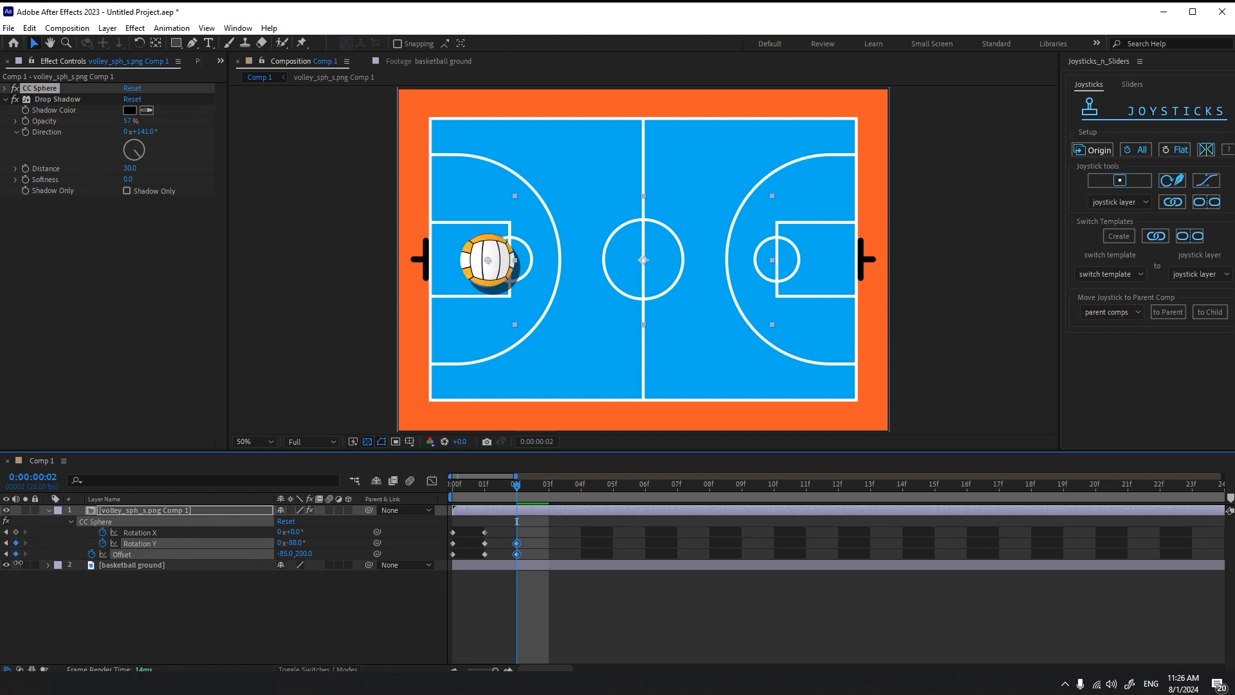
At frame 2, set the sphere's Rotation Y to -1 revolution and key Rotation X at 0°
{"action": "left_click", "coordinate": [280, 544]}
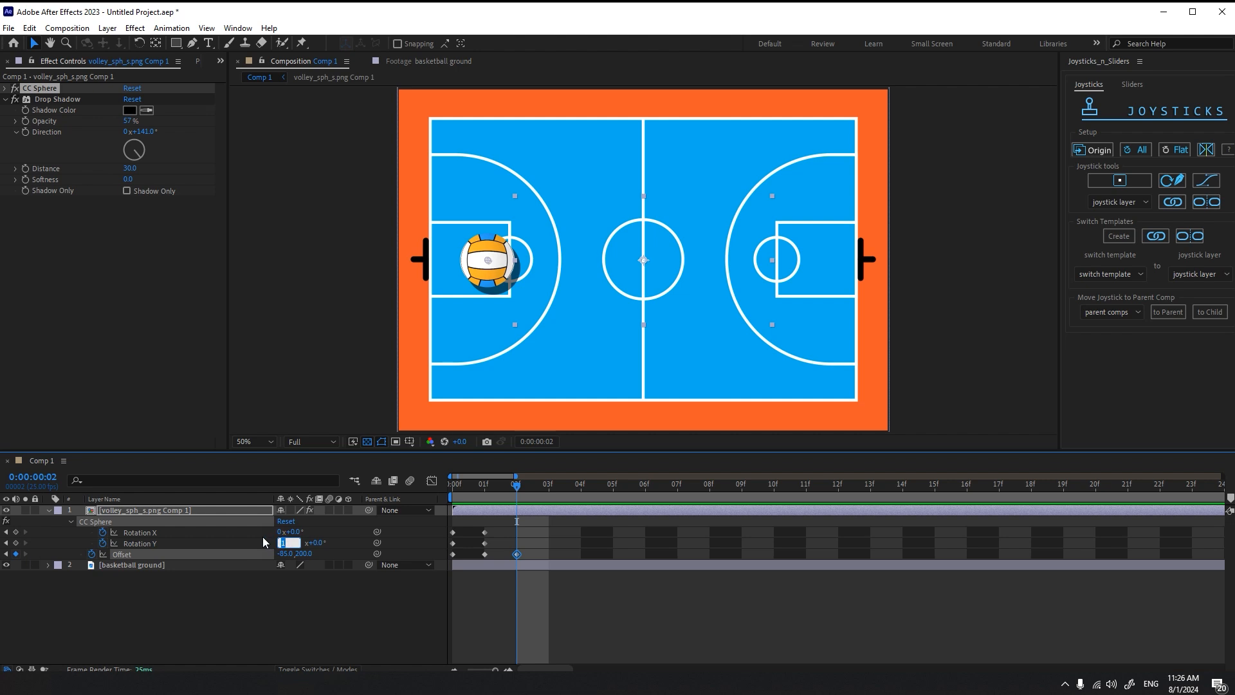
{"action": "left_click", "coordinate": [492, 545]}
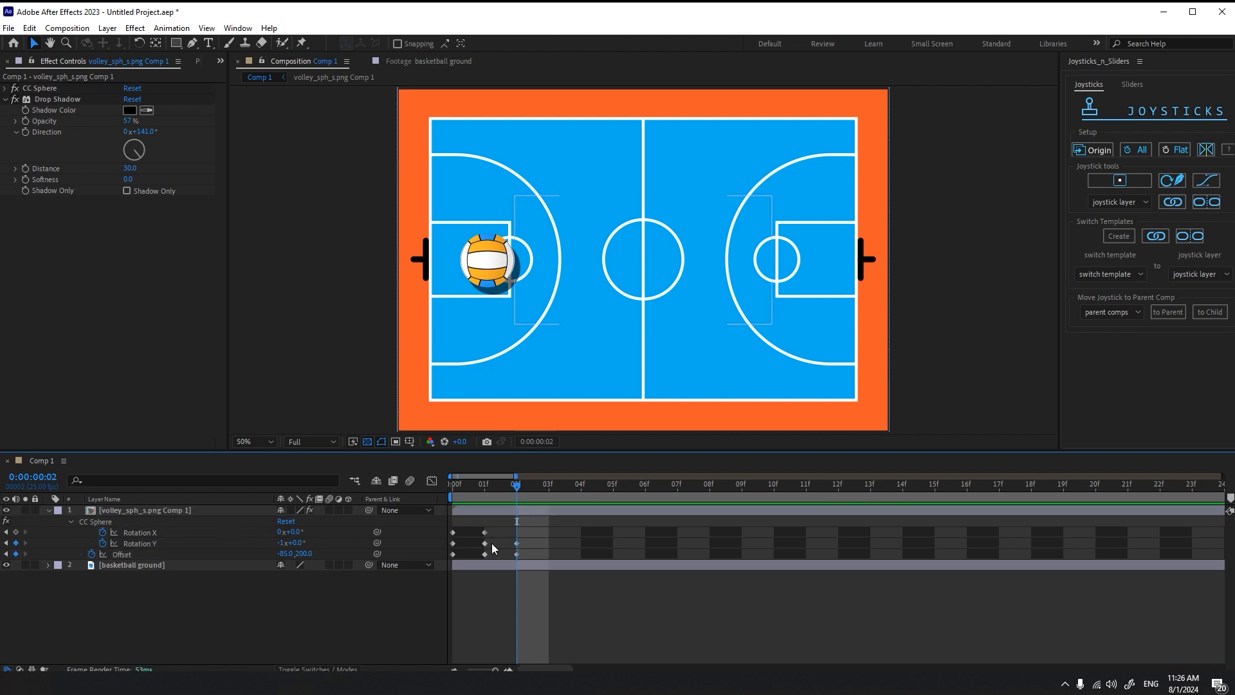
{"action": "left_click_drag", "start_coordinate": [470, 529], "coordinate": [443, 562]}
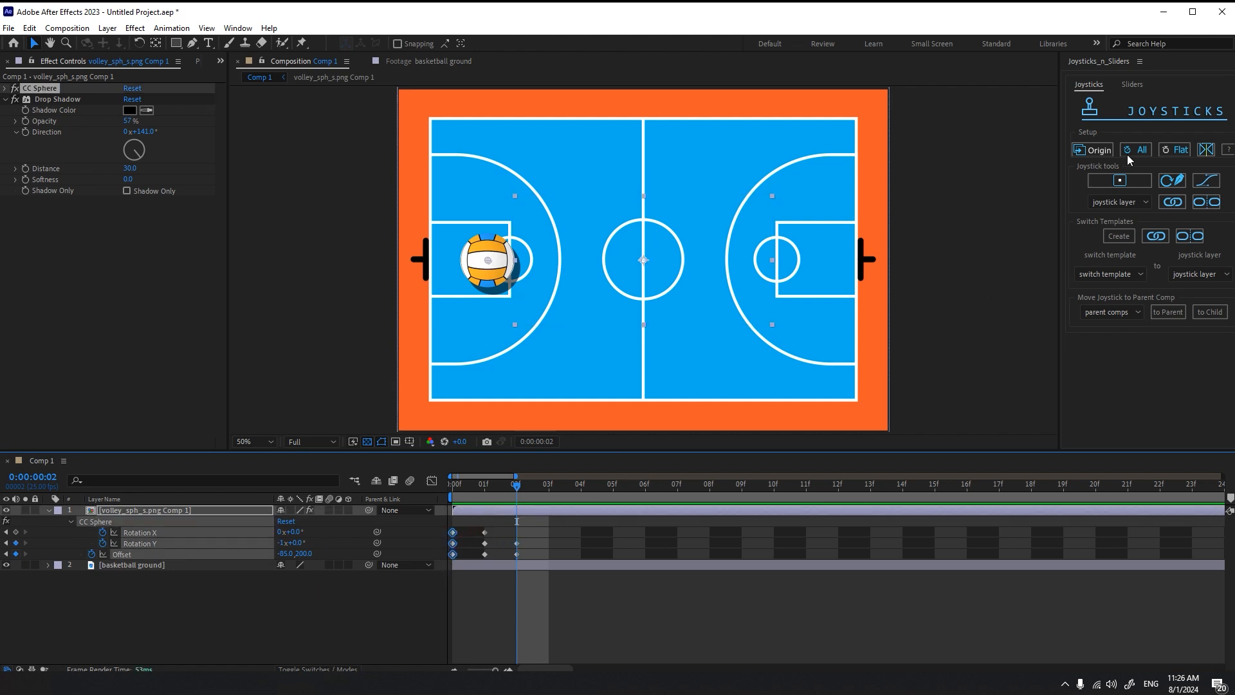
{"action": "left_click", "coordinate": [1097, 152]}
At frame 3, insert the origin pose for the volleyball, with its Offset set to 395, -89 and Rotation X to 1 revolution
{"action": "left_click_drag", "start_coordinate": [489, 495], "coordinate": [531, 499]}
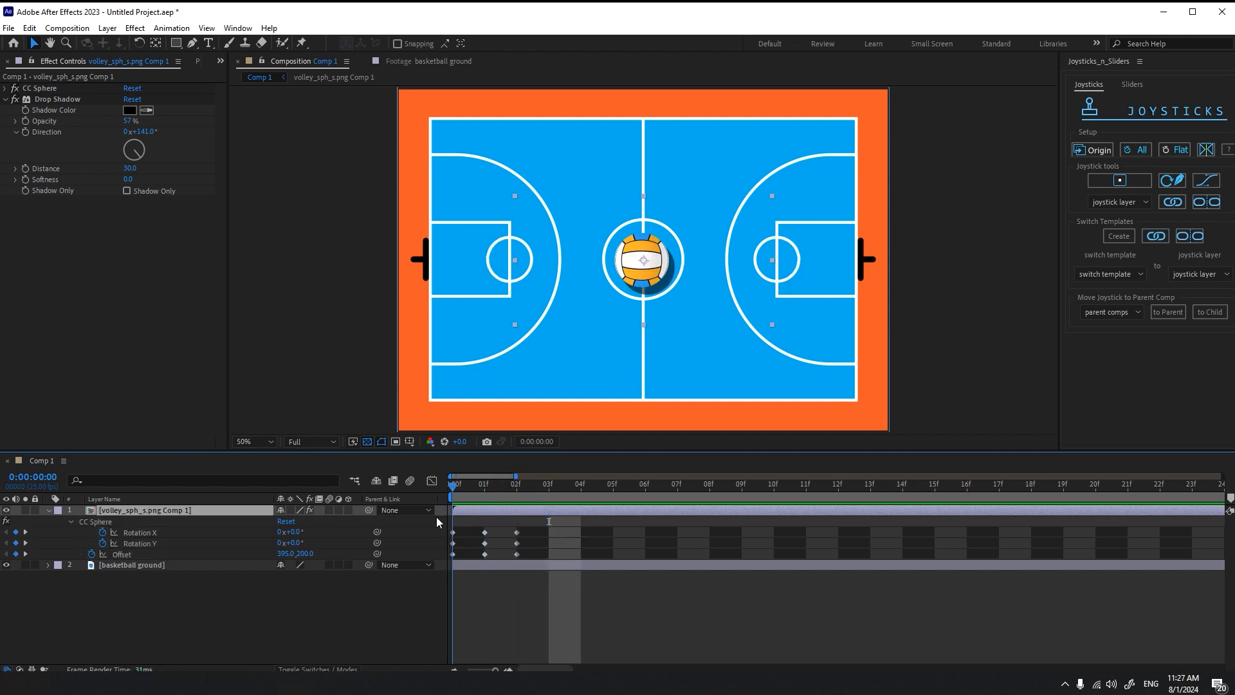
{"action": "left_click_drag", "start_coordinate": [439, 496], "coordinate": [549, 523]}
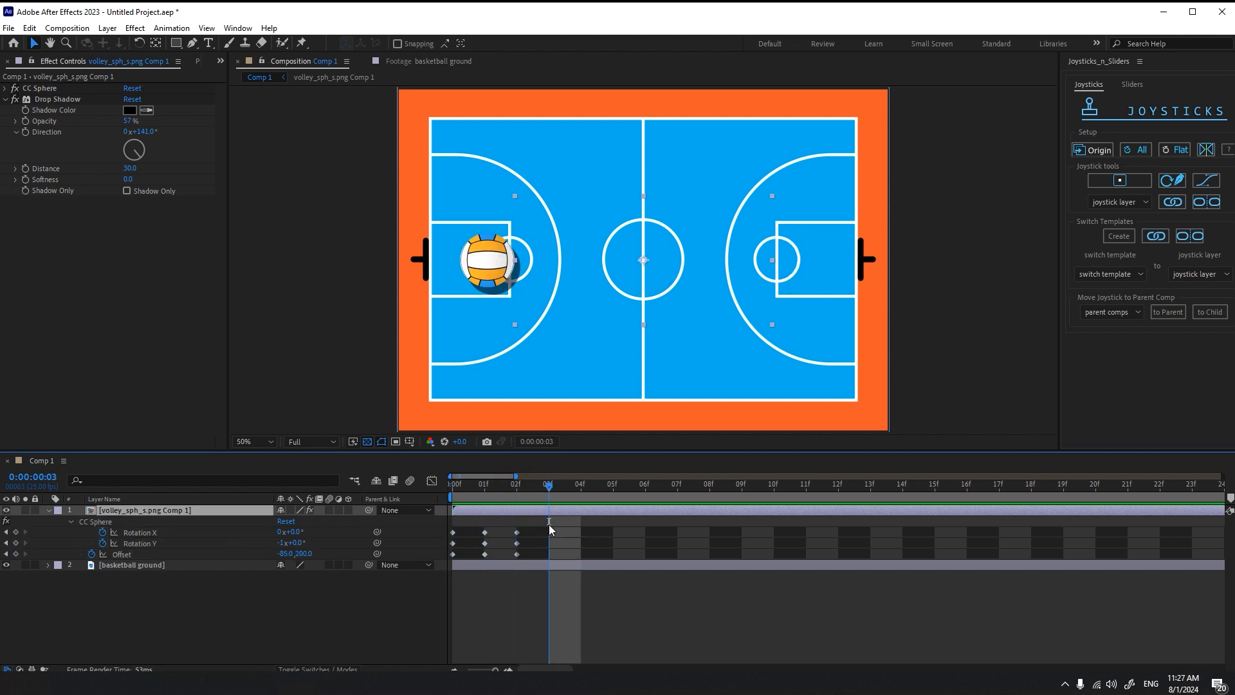
{"action": "left_click", "coordinate": [1092, 150]}
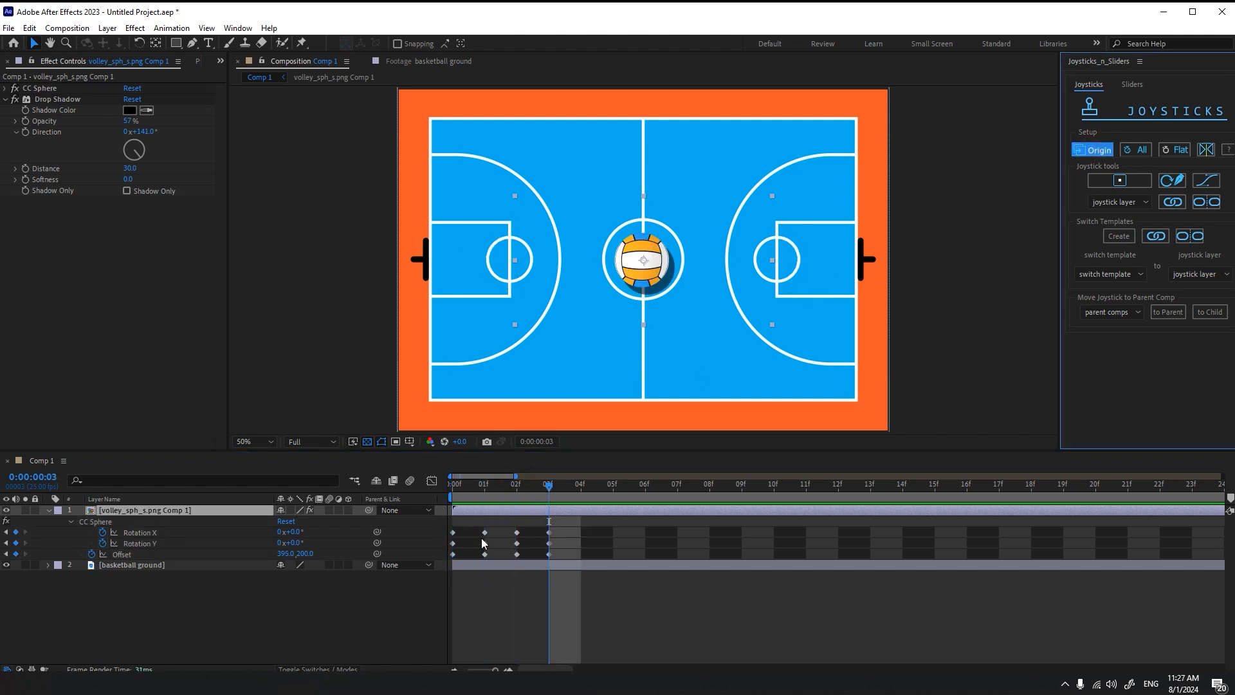
{"action": "left_click_drag", "start_coordinate": [302, 554], "coordinate": [121, 549]}
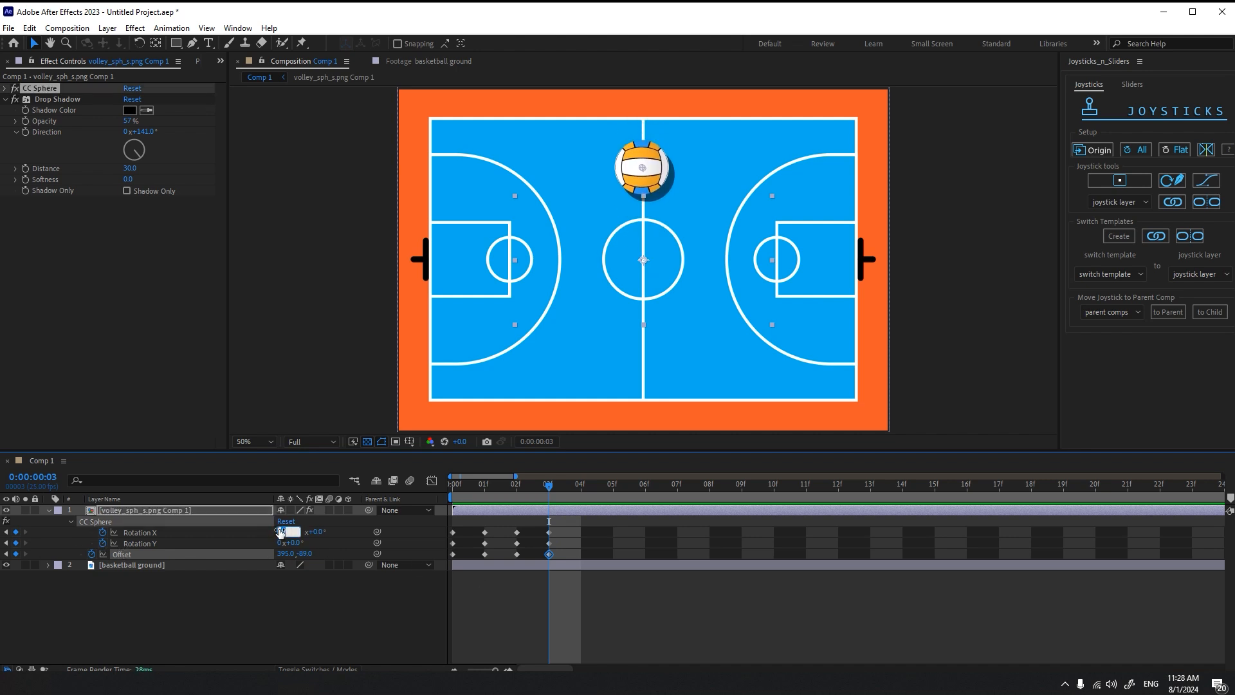
{"action": "left_click", "coordinate": [307, 603]}
At frame 4, insert the origin pose for the volleyball, with its Offset set to 395, 493 and Rotation X to -1 revolution
{"action": "left_click_drag", "start_coordinate": [543, 499], "coordinate": [586, 513]}
{"action": "left_click", "coordinate": [502, 511]}
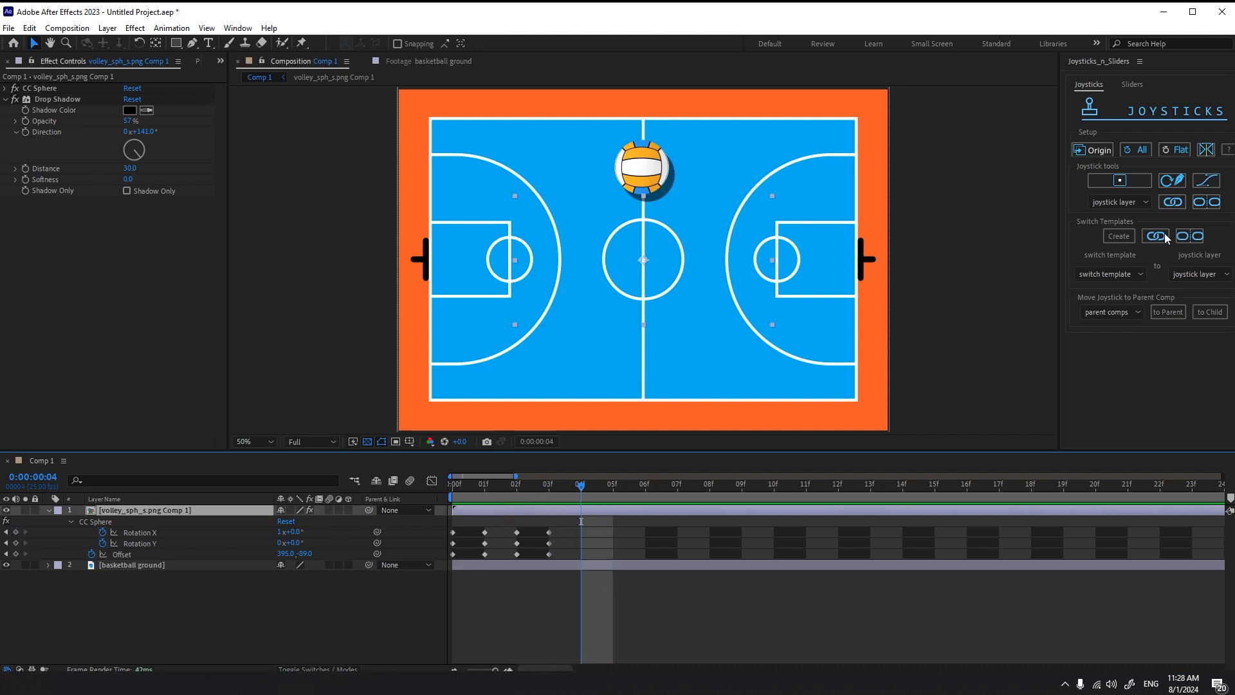
{"action": "left_click", "coordinate": [1097, 153]}
{"action": "left_click_drag", "start_coordinate": [301, 556], "coordinate": [411, 557]}
{"action": "left_click_drag", "start_coordinate": [421, 571], "coordinate": [471, 587]}
{"action": "left_click_drag", "start_coordinate": [305, 554], "coordinate": [350, 554]}
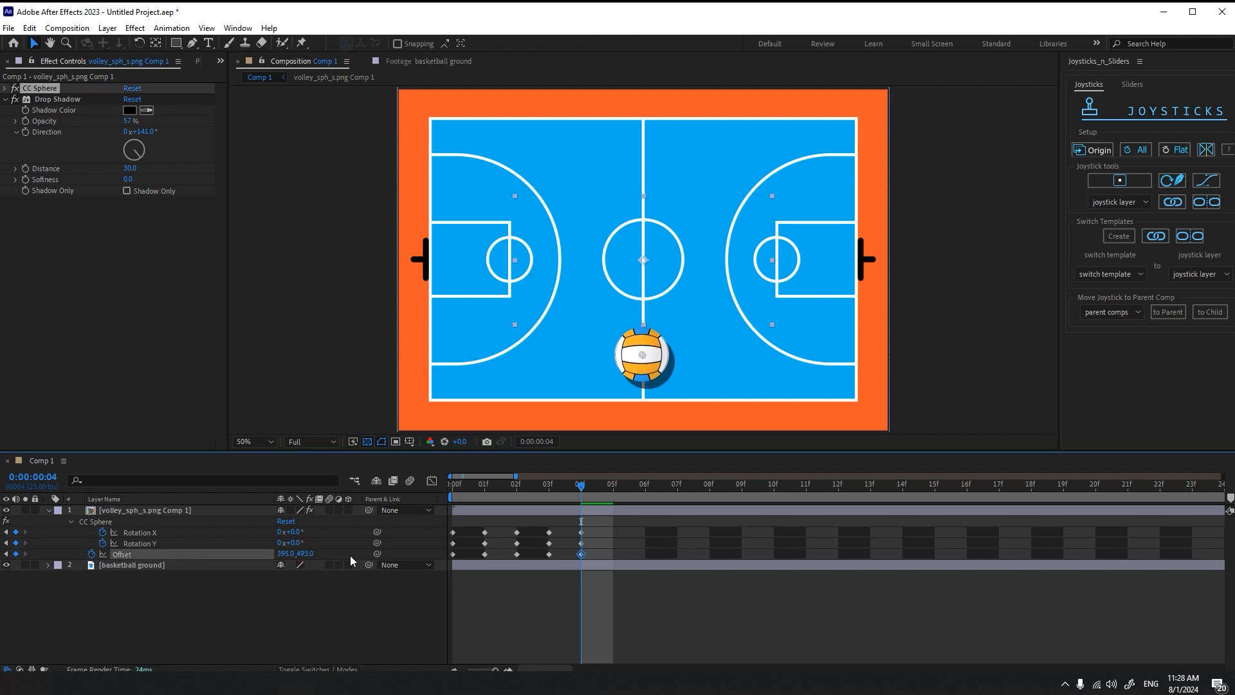
{"action": "left_click", "coordinate": [280, 533]}
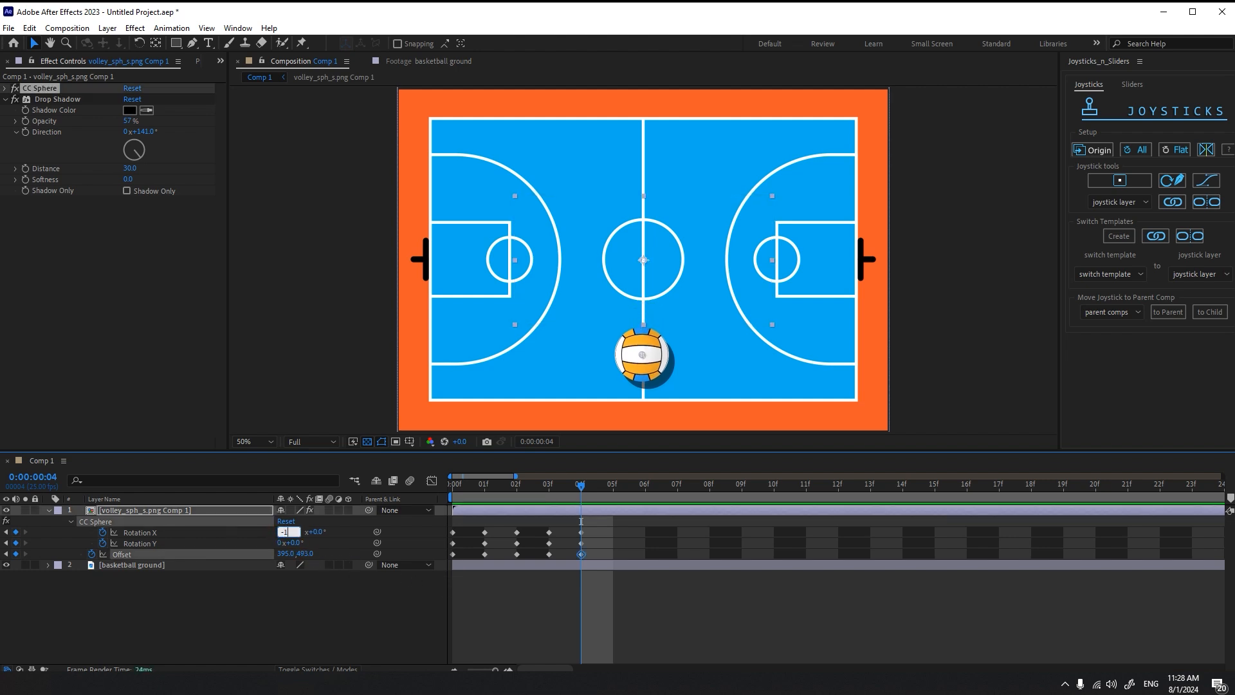
{"action": "left_click", "coordinate": [306, 609]}
Create a joystick controller named move from all the volleyball's Rotation X, Rotation Y and Offset keyframes
{"action": "left_click_drag", "start_coordinate": [580, 485], "coordinate": [449, 560]}
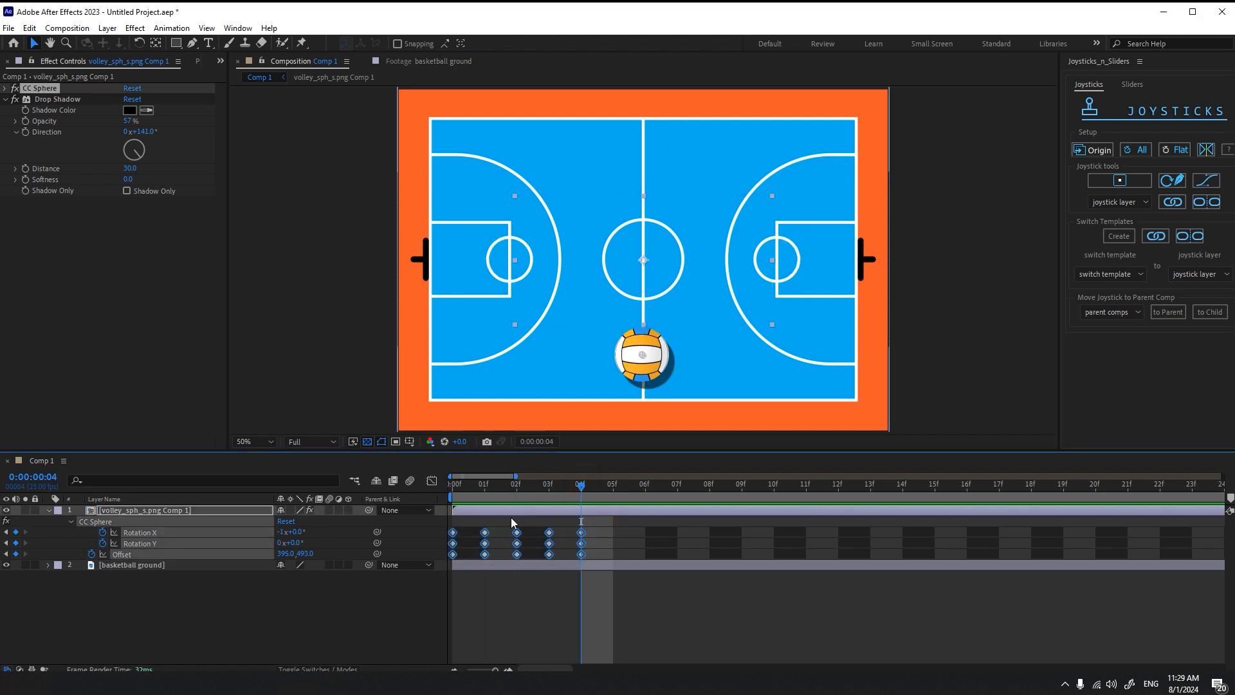
{"action": "left_click", "coordinate": [1119, 182]}
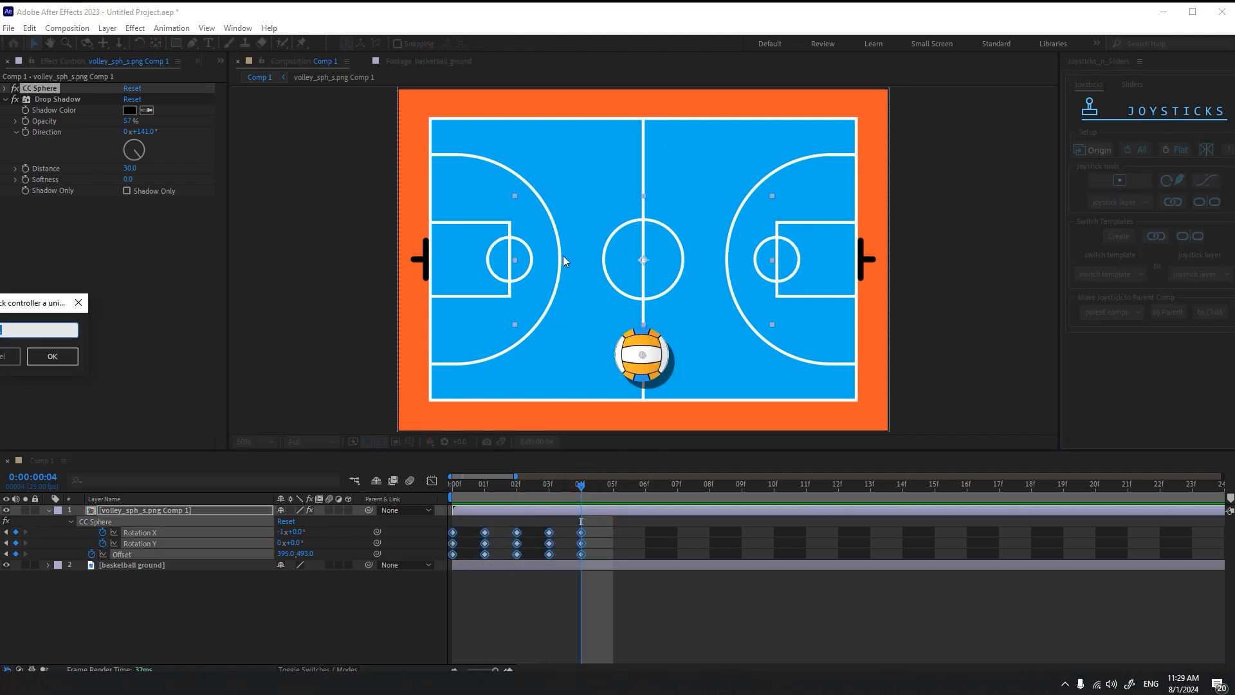
{"action": "left_click_drag", "start_coordinate": [1, 302], "coordinate": [218, 303]}
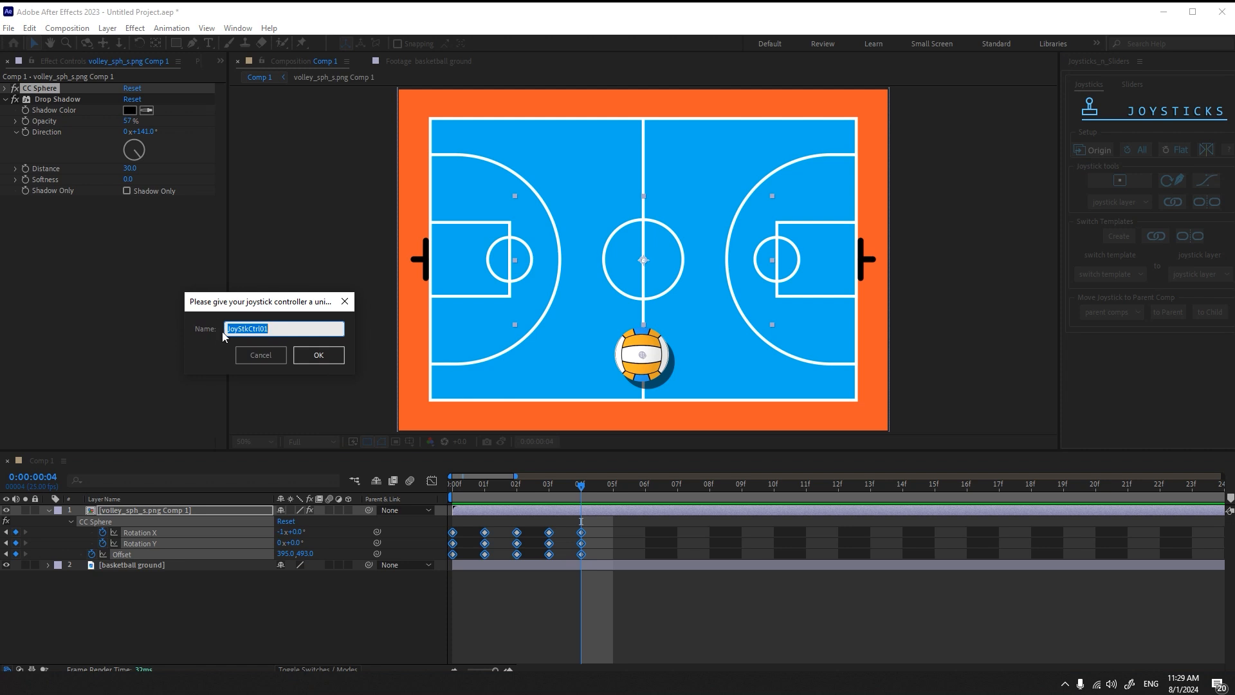
{"action": "type", "text": "move"}
{"action": "left_click", "coordinate": [304, 356]}
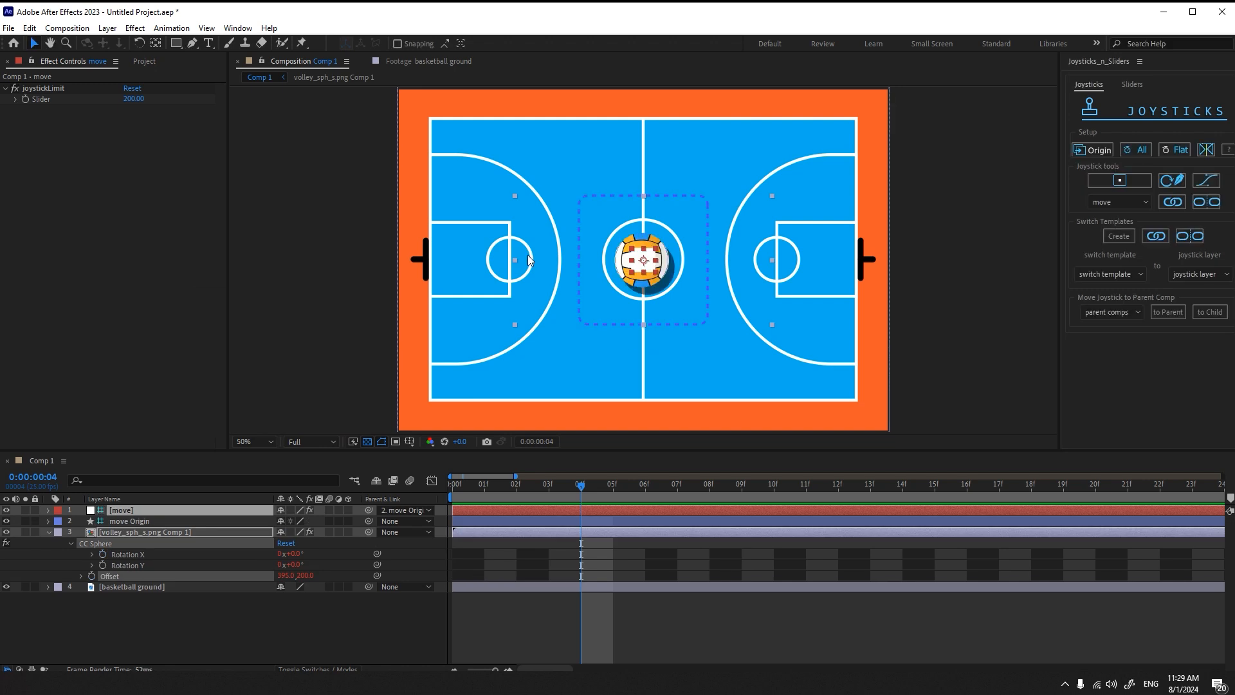
Change the stroke color of the move Origin frame to white
{"action": "left_click", "coordinate": [137, 520]}
{"action": "left_click", "coordinate": [550, 43]}
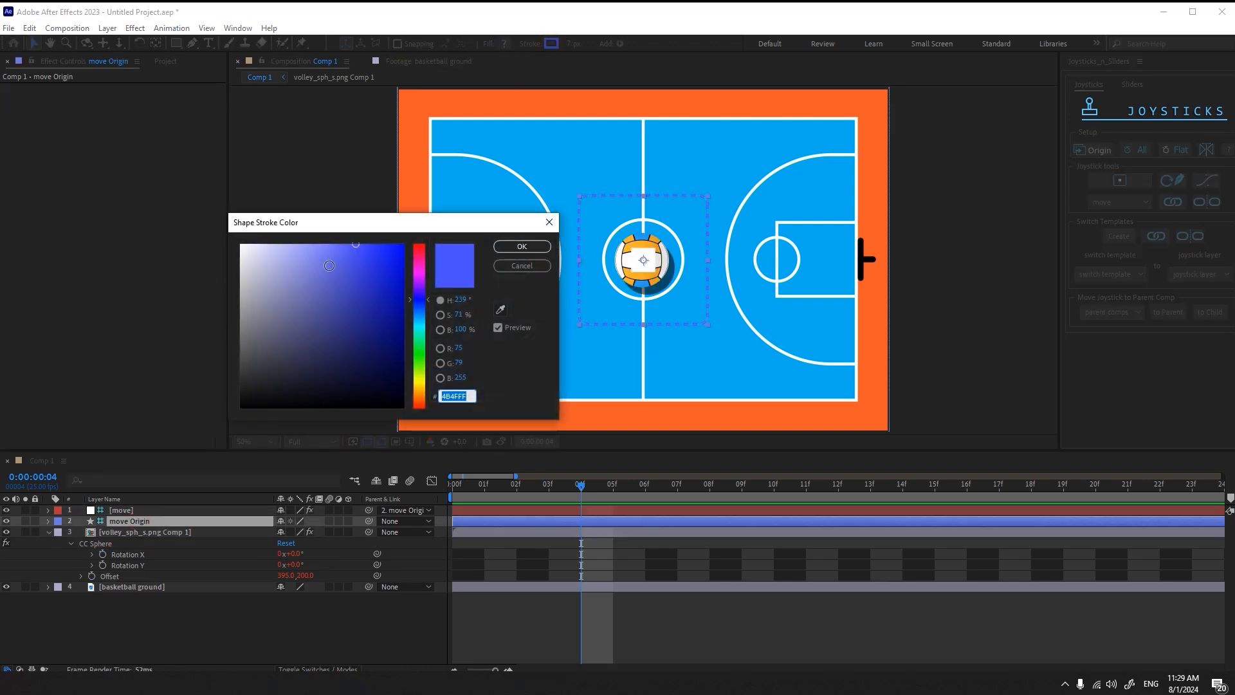
{"action": "left_click_drag", "start_coordinate": [420, 340], "coordinate": [424, 366]}
{"action": "left_click_drag", "start_coordinate": [343, 285], "coordinate": [415, 228]}
{"action": "left_click_drag", "start_coordinate": [422, 354], "coordinate": [426, 391]}
{"action": "left_click_drag", "start_coordinate": [286, 290], "coordinate": [283, 276]}
{"action": "left_click", "coordinate": [521, 247]}
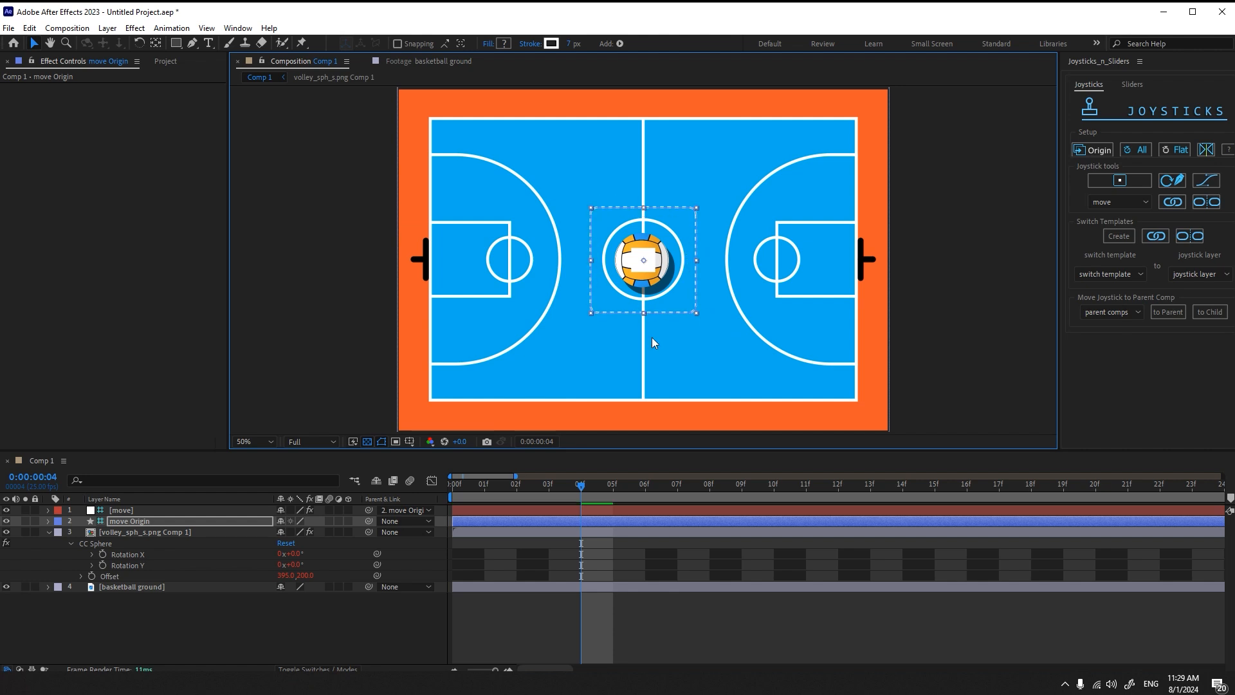
Try out the move joystick, and place its origin frame, scaled down, at the court's upper-right corner
{"action": "left_click", "coordinate": [659, 281]}
{"action": "left_click_drag", "start_coordinate": [659, 281], "coordinate": [637, 268]}
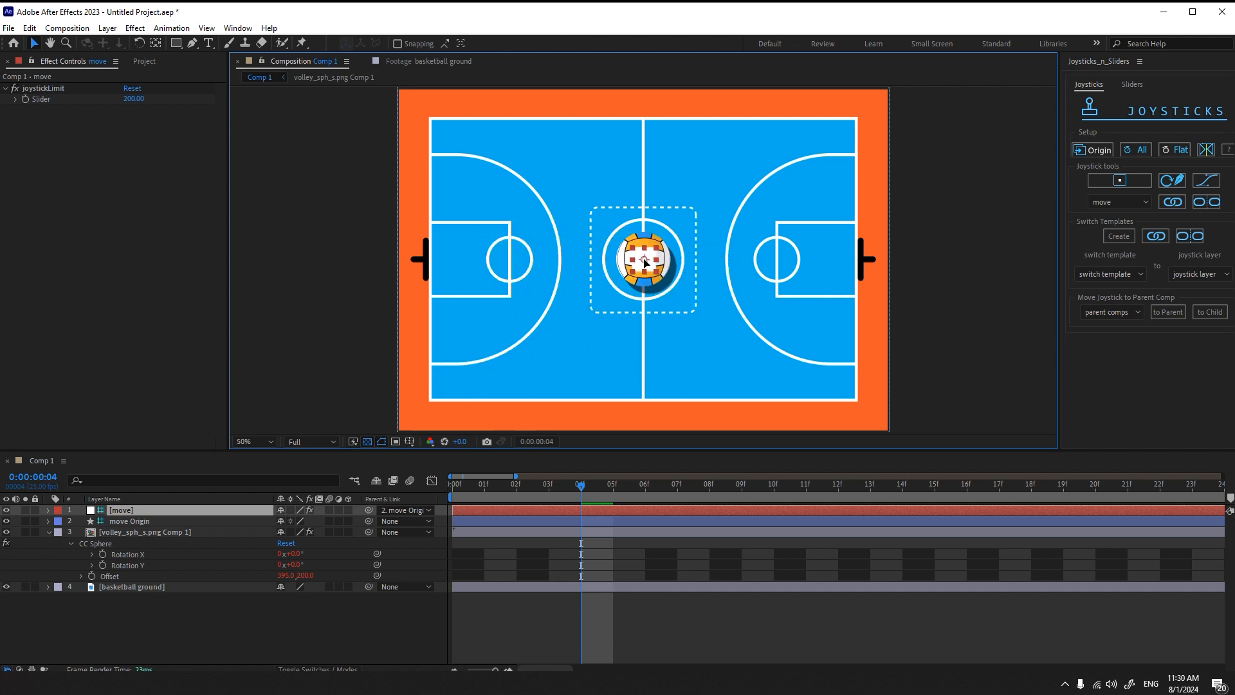
{"action": "left_click", "coordinate": [142, 523]}
{"action": "left_click_drag", "start_coordinate": [643, 262], "coordinate": [853, 116]}
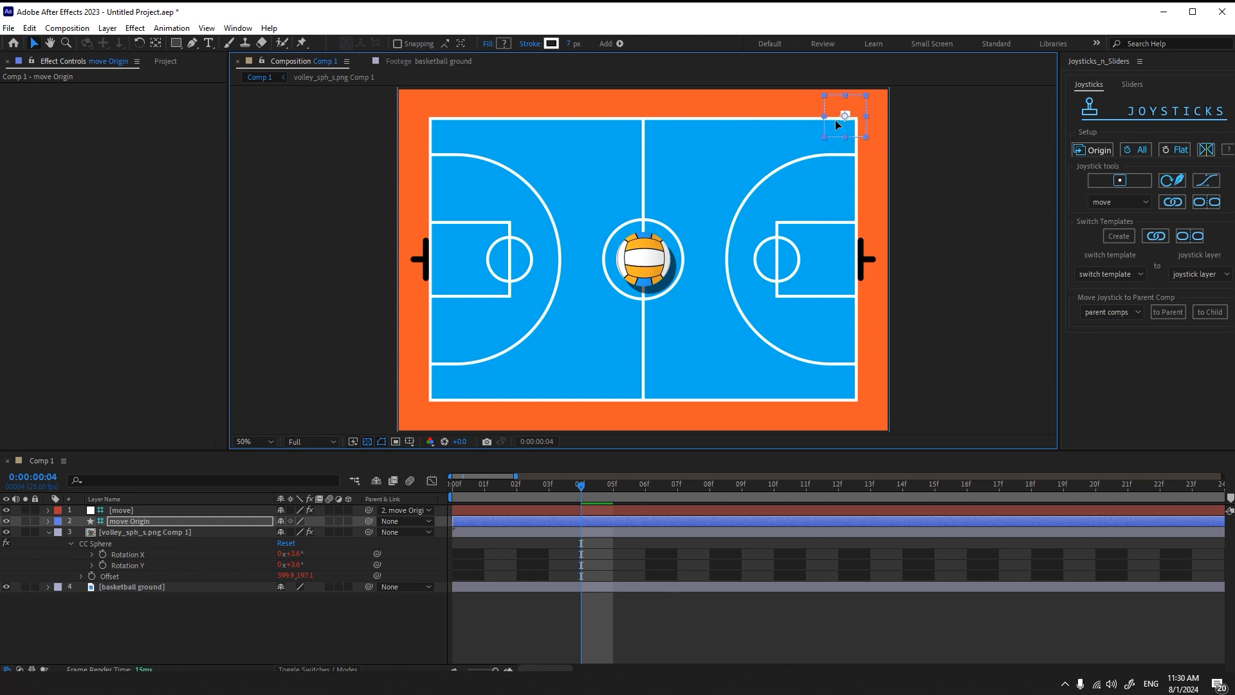
{"action": "left_click", "coordinate": [960, 125]}
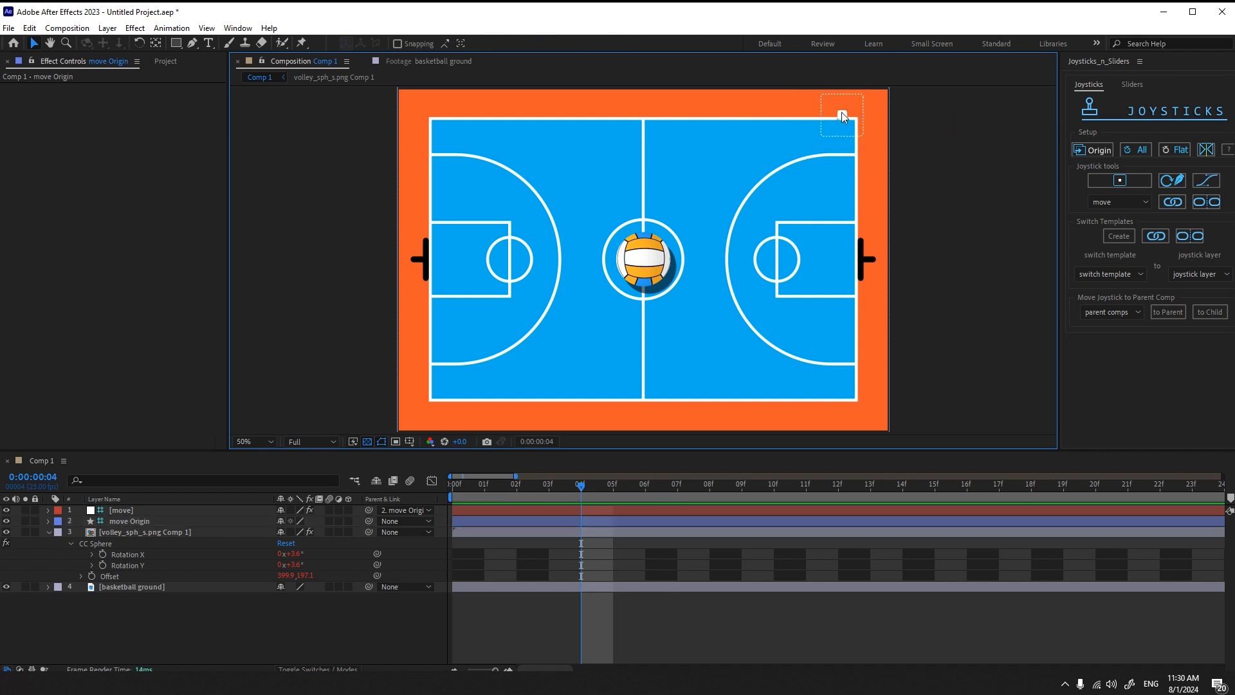
Test the relocated move joystick on the ball, and unbind it to restore the volleyball's keyframes
{"action": "left_click", "coordinate": [841, 112]}
{"action": "mouse_move", "coordinate": [841, 112]}
{"action": "left_mouse_down"}
{"action": "mouse_move", "coordinate": [850, 97]}
{"action": "mouse_move", "coordinate": [862, 115]}
{"action": "mouse_move", "coordinate": [817, 153]}
{"action": "mouse_move", "coordinate": [812, 111]}
{"action": "mouse_move", "coordinate": [841, 136]}
{"action": "mouse_move", "coordinate": [815, 106]}
{"action": "mouse_move", "coordinate": [852, 106]}
{"action": "mouse_move", "coordinate": [844, 135]}
{"action": "mouse_move", "coordinate": [839, 112]}
{"action": "mouse_move", "coordinate": [856, 110]}
{"action": "mouse_move", "coordinate": [823, 104]}
{"action": "mouse_move", "coordinate": [861, 107]}
{"action": "mouse_move", "coordinate": [841, 110]}
{"action": "mouse_move", "coordinate": [846, 126]}
{"action": "left_mouse_up"}
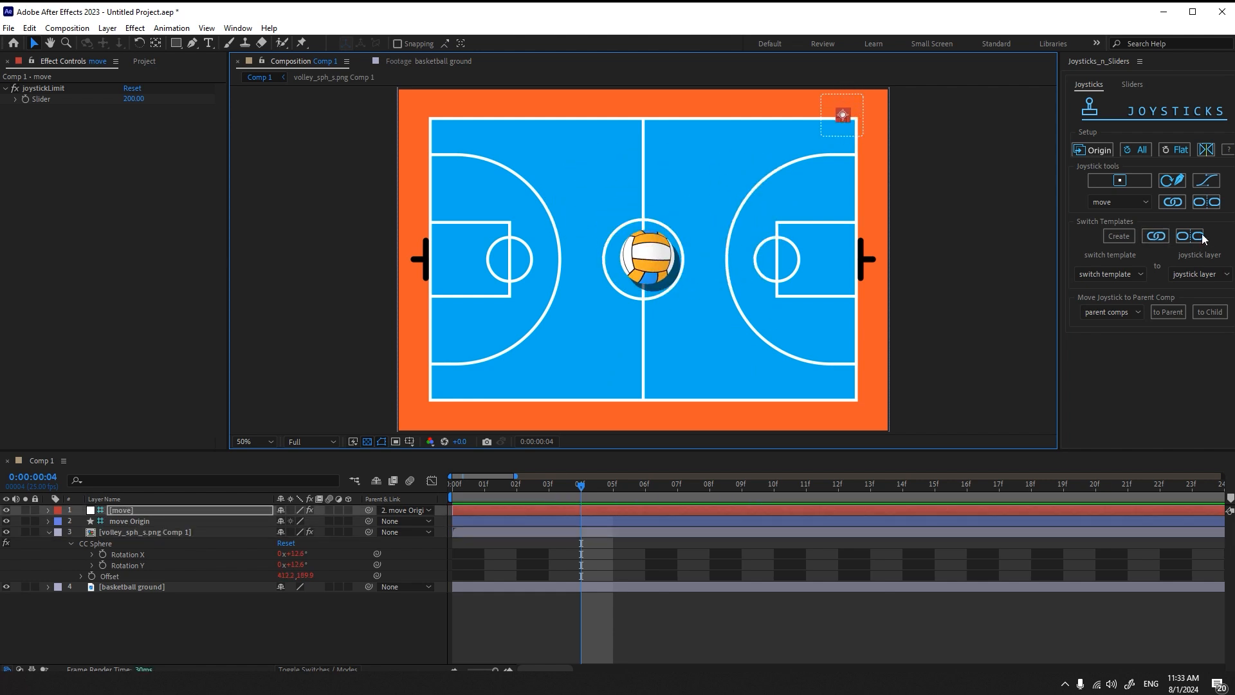
{"action": "left_click", "coordinate": [1207, 202]}
{"action": "left_click", "coordinate": [844, 120]}
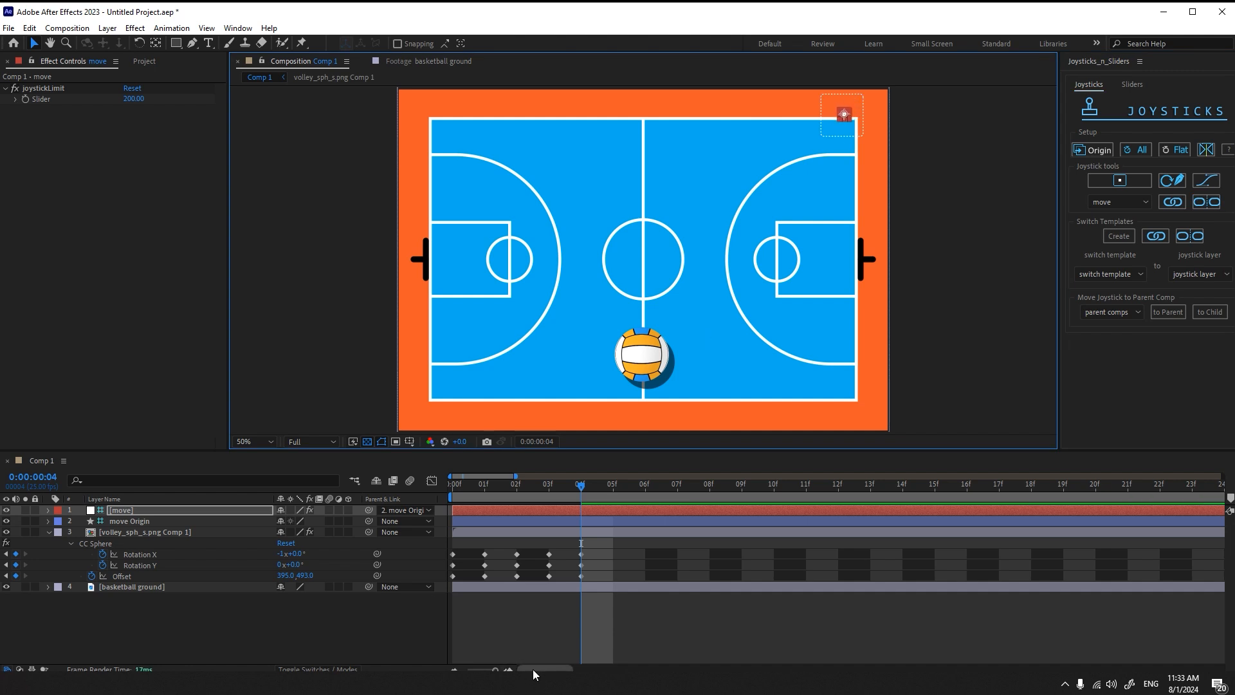
{"action": "left_click", "coordinate": [473, 614]}
Extend the volleyball's vertical travel by setting its Offset to 395, 618 at frame 4 and 395, -217 at frame 3
{"action": "left_click", "coordinate": [132, 533]}
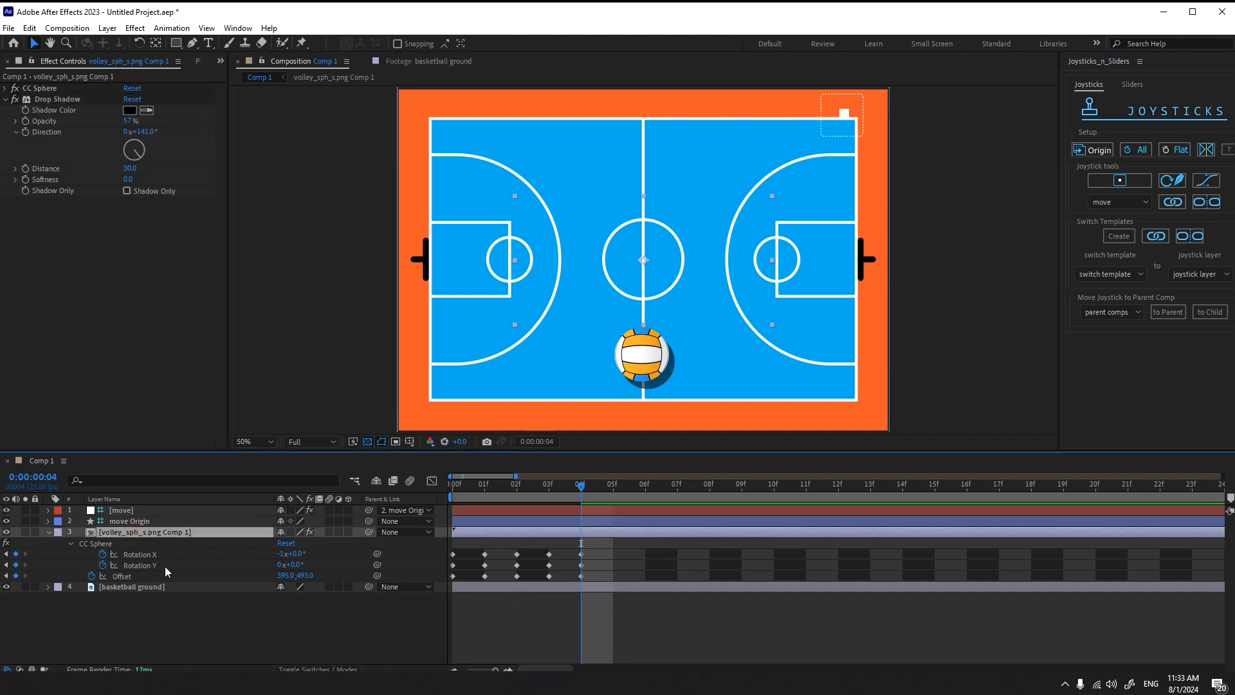
{"action": "left_click_drag", "start_coordinate": [305, 580], "coordinate": [373, 584]}
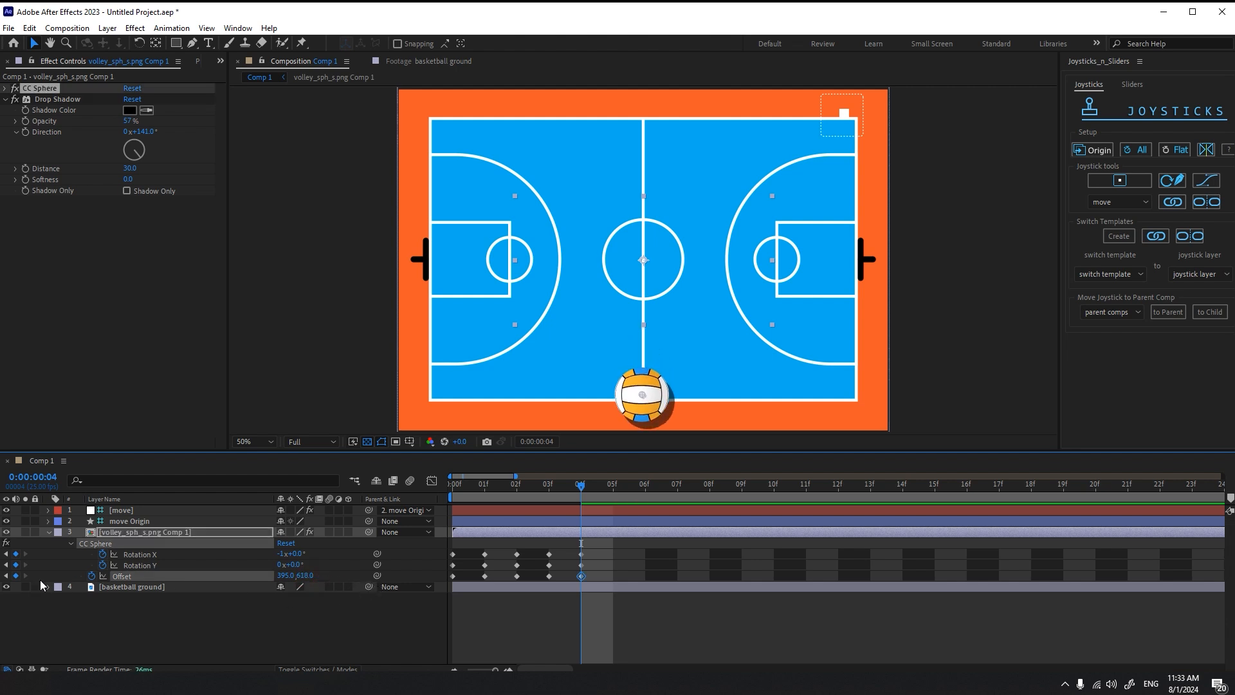
{"action": "left_click", "coordinate": [6, 576]}
{"action": "left_click_drag", "start_coordinate": [307, 580], "coordinate": [160, 627]}
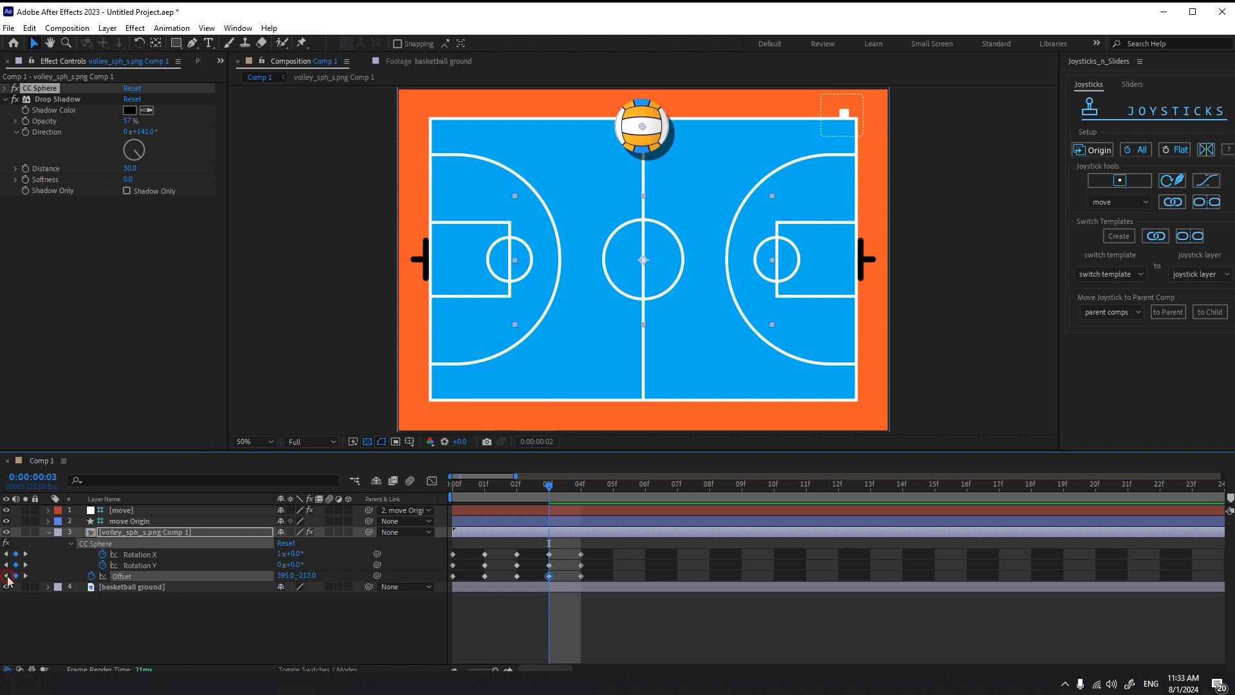
Extend the volleyball's horizontal travel by lowering its X Offset at frame 2 and setting its Offset to 1044, 200 at frame 1
{"action": "left_click", "coordinate": [6, 576]}
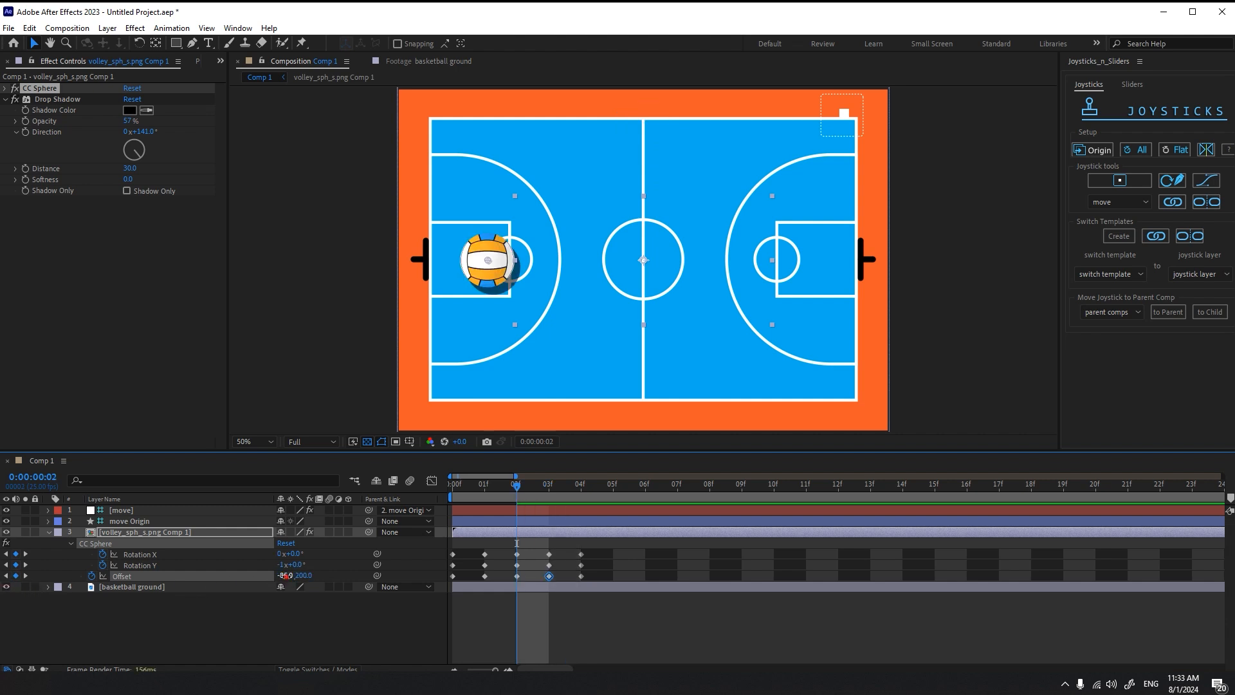
{"action": "left_click_drag", "start_coordinate": [284, 576], "coordinate": [199, 592]}
{"action": "left_click", "coordinate": [5, 575]}
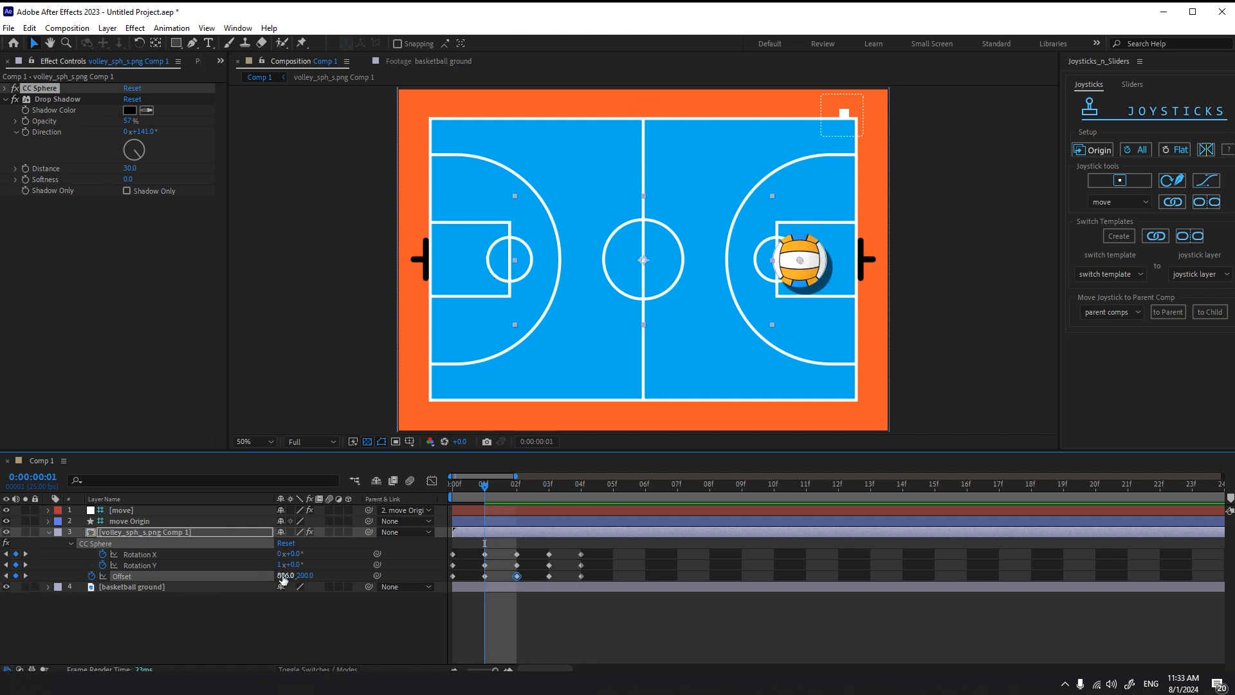
{"action": "left_click_drag", "start_coordinate": [283, 576], "coordinate": [298, 593]}
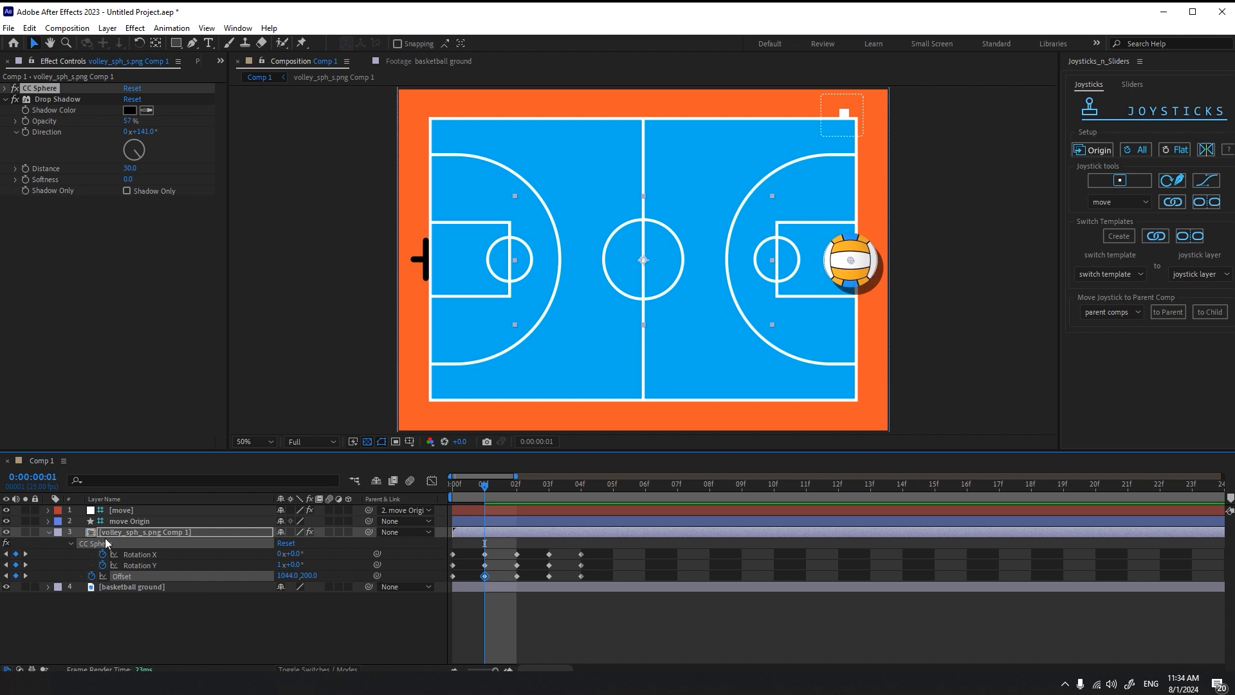
Enable keyframing for the volleyball's CC Sphere Radius at frame 0 and show all the layer's keyframed properties
{"action": "left_click", "coordinate": [470, 495]}
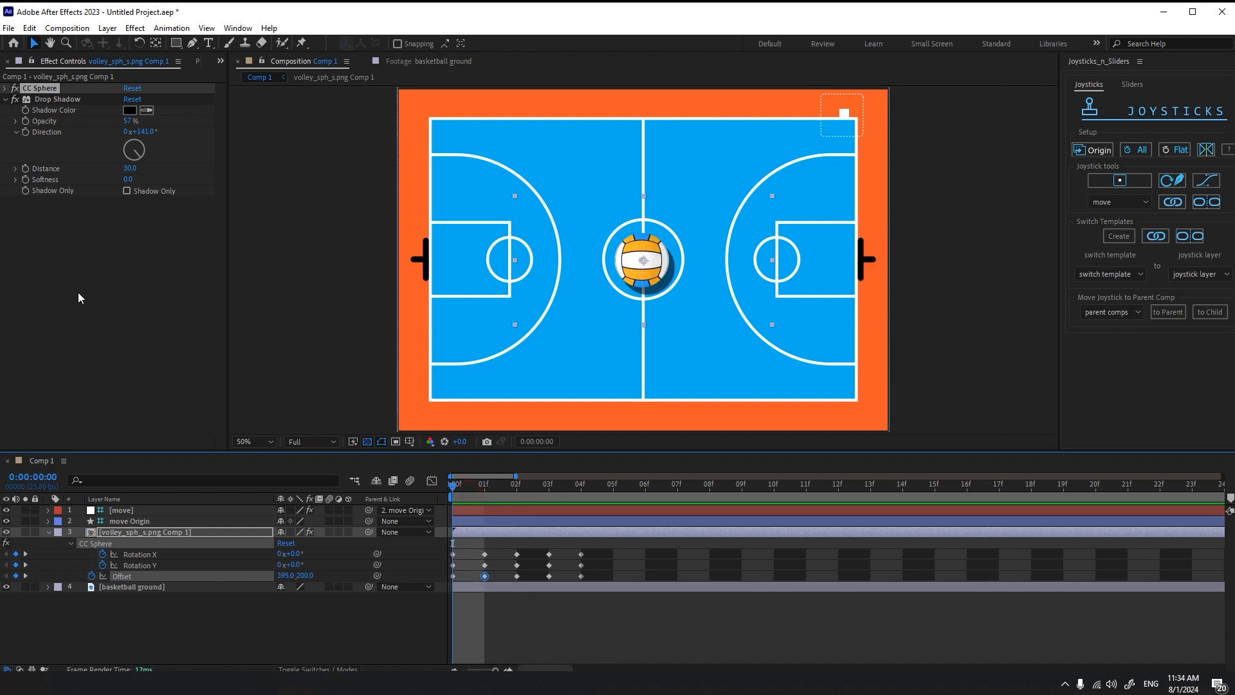
{"action": "left_click", "coordinate": [7, 99]}
{"action": "left_click", "coordinate": [5, 88]}
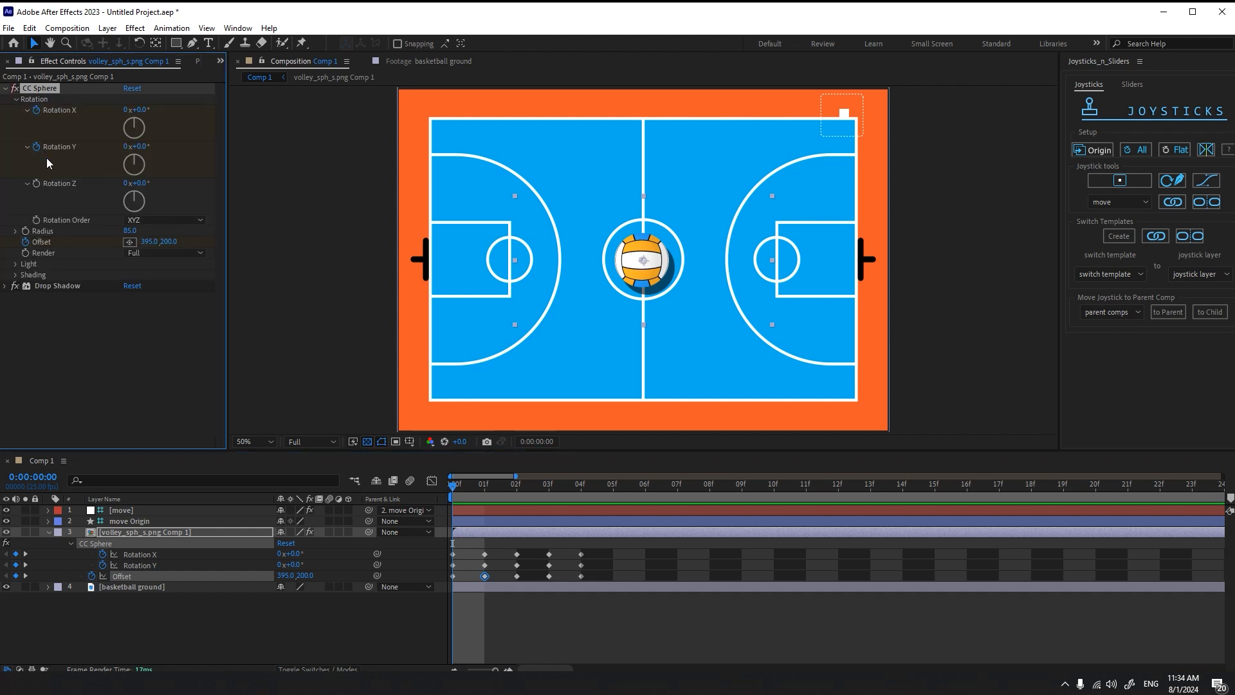
{"action": "left_click", "coordinate": [24, 231]}
{"action": "left_click", "coordinate": [149, 529]}
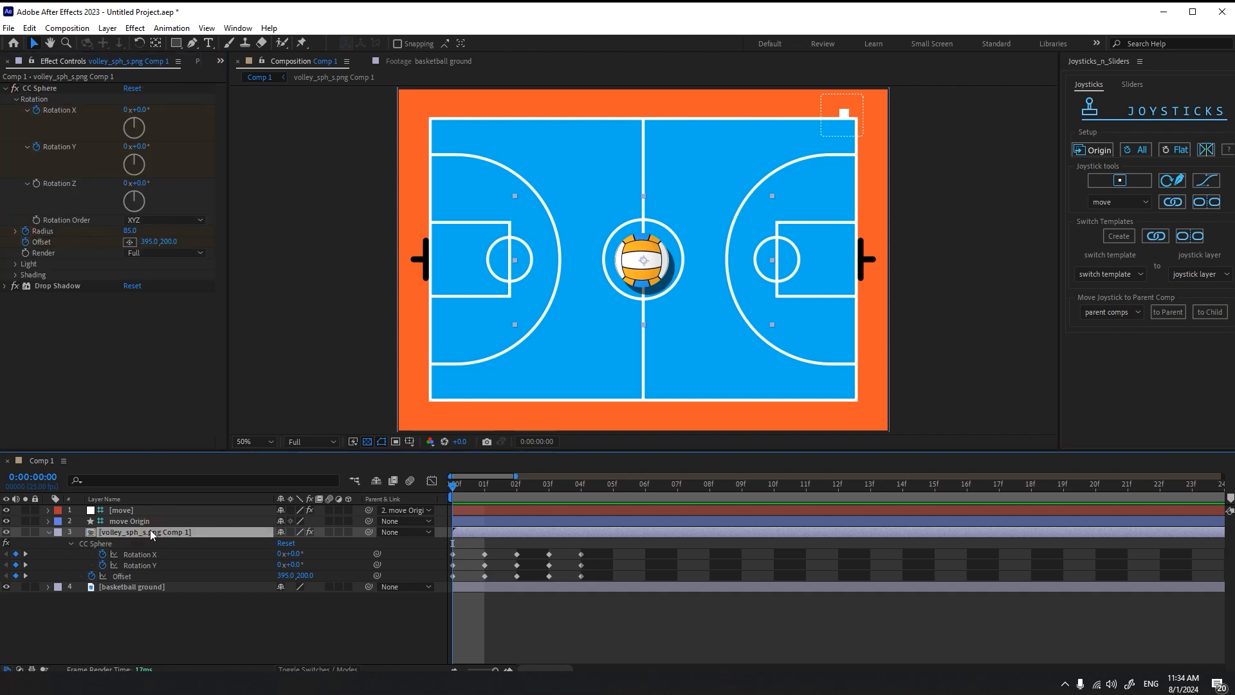
{"action": "key", "text": "u"}
{"action": "key", "text": "u"}
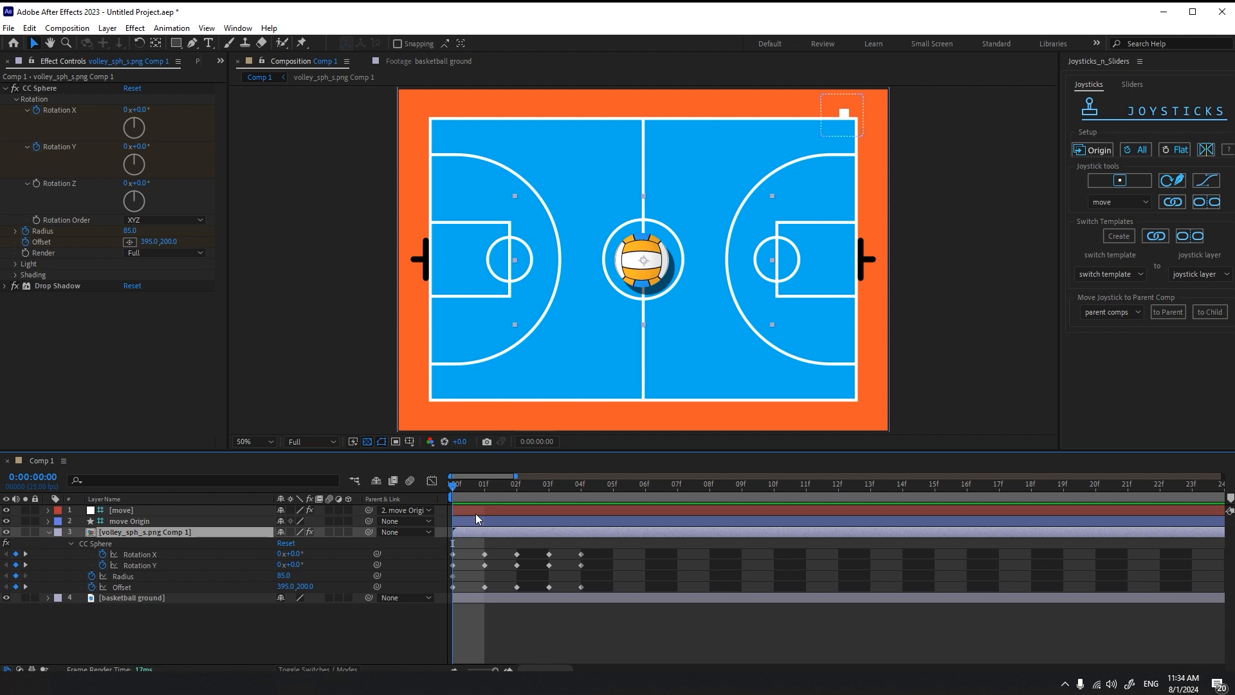
Keyframe smaller CC Sphere Radius values for the volleyball at frames 1 to 4, using 73 at frame 3 and 53 at frame 4
{"action": "left_click", "coordinate": [473, 491]}
{"action": "mouse_move", "coordinate": [286, 578]}
{"action": "left_mouse_down"}
{"action": "mouse_move", "coordinate": [260, 577]}
{"action": "mouse_move", "coordinate": [306, 574]}
{"action": "mouse_move", "coordinate": [278, 580]}
{"action": "left_mouse_up"}
{"action": "left_click", "coordinate": [515, 493]}
{"action": "left_click", "coordinate": [542, 494]}
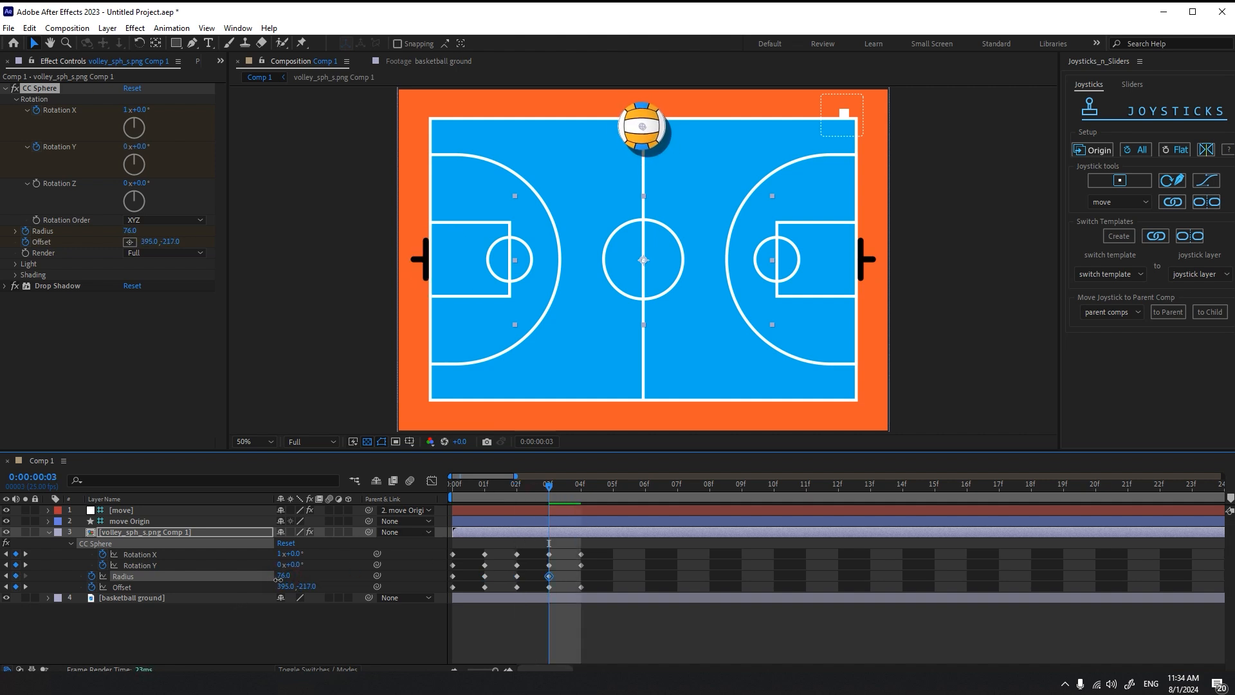
{"action": "left_click", "coordinate": [578, 494]}
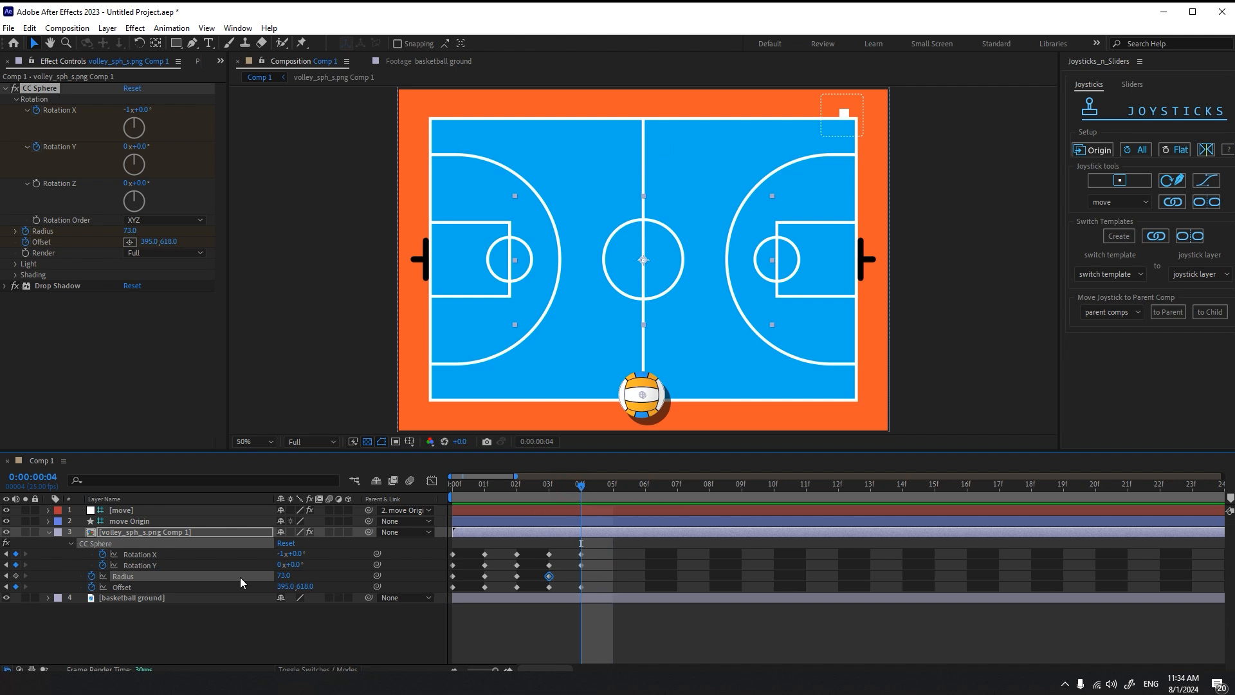
{"action": "left_click_drag", "start_coordinate": [283, 576], "coordinate": [268, 580]}
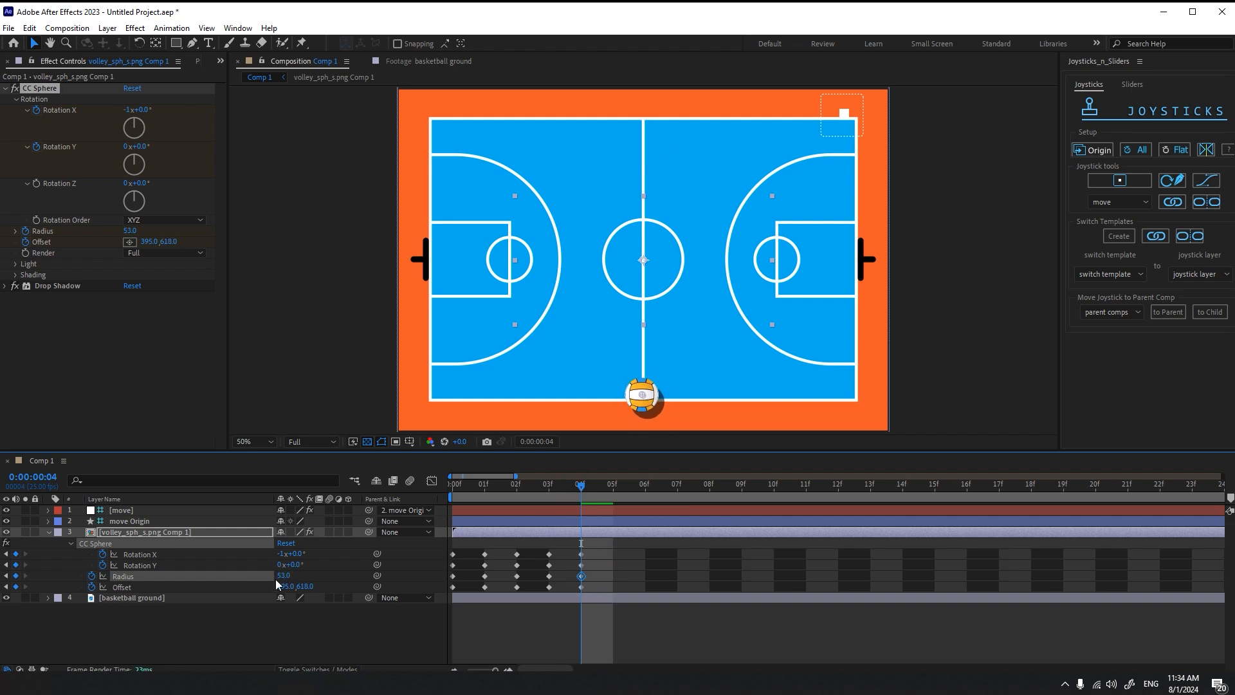
Bind all the volleyball's CC Sphere keyframes to the move joystick and try the joystick out on the ball
{"action": "left_click_drag", "start_coordinate": [601, 546], "coordinate": [445, 612]}
{"action": "left_click", "coordinate": [1144, 202]}
{"action": "left_click", "coordinate": [1172, 202]}
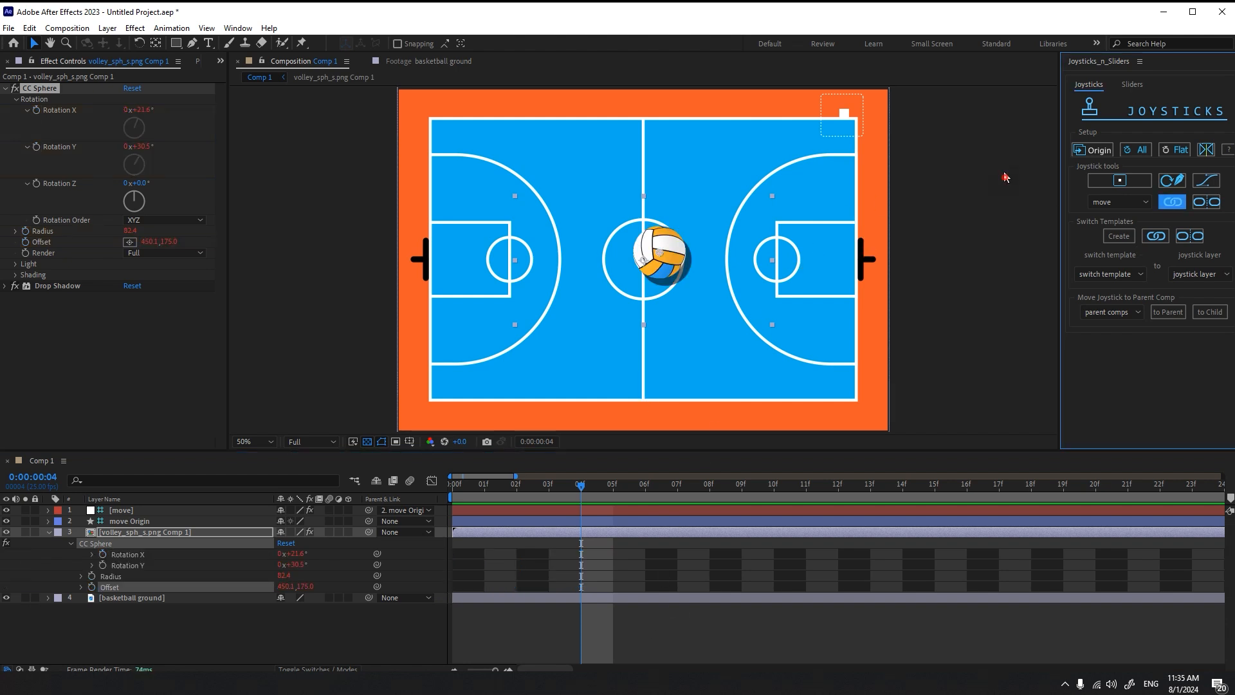
{"action": "mouse_move", "coordinate": [844, 113]}
{"action": "left_mouse_down"}
{"action": "mouse_move", "coordinate": [846, 92]}
{"action": "mouse_move", "coordinate": [817, 100]}
{"action": "mouse_move", "coordinate": [799, 133]}
{"action": "mouse_move", "coordinate": [820, 150]}
{"action": "mouse_move", "coordinate": [862, 135]}
{"action": "mouse_move", "coordinate": [869, 114]}
{"action": "mouse_move", "coordinate": [834, 104]}
{"action": "mouse_move", "coordinate": [853, 148]}
{"action": "mouse_move", "coordinate": [872, 118]}
{"action": "mouse_move", "coordinate": [840, 97]}
{"action": "mouse_move", "coordinate": [829, 109]}
{"action": "mouse_move", "coordinate": [850, 129]}
{"action": "mouse_move", "coordinate": [855, 102]}
{"action": "mouse_move", "coordinate": [865, 115]}
{"action": "mouse_move", "coordinate": [854, 132]}
{"action": "mouse_move", "coordinate": [827, 127]}
{"action": "mouse_move", "coordinate": [835, 120]}
{"action": "left_mouse_up"}
Enlarge the move Origin frame to about double size, place it right of the court's upper centre, and test the joystick
{"action": "left_click", "coordinate": [827, 134]}
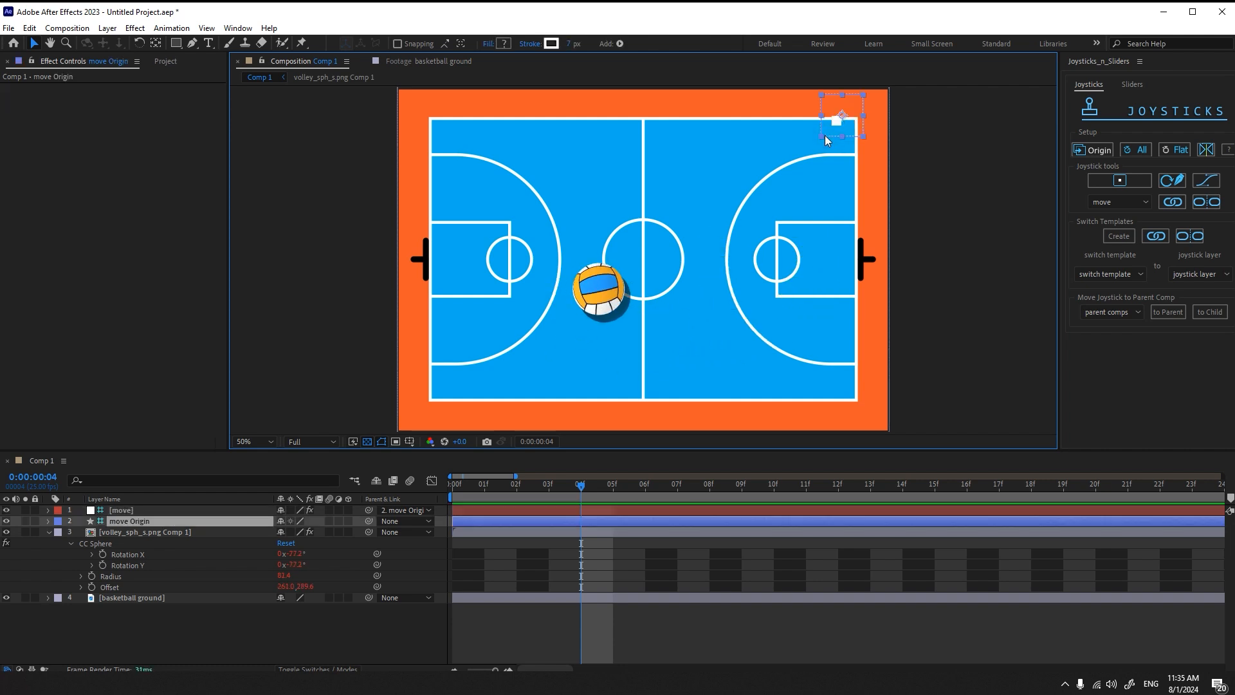
{"action": "left_click_drag", "start_coordinate": [766, 166], "coordinate": [742, 150]}
{"action": "left_click", "coordinate": [921, 157]}
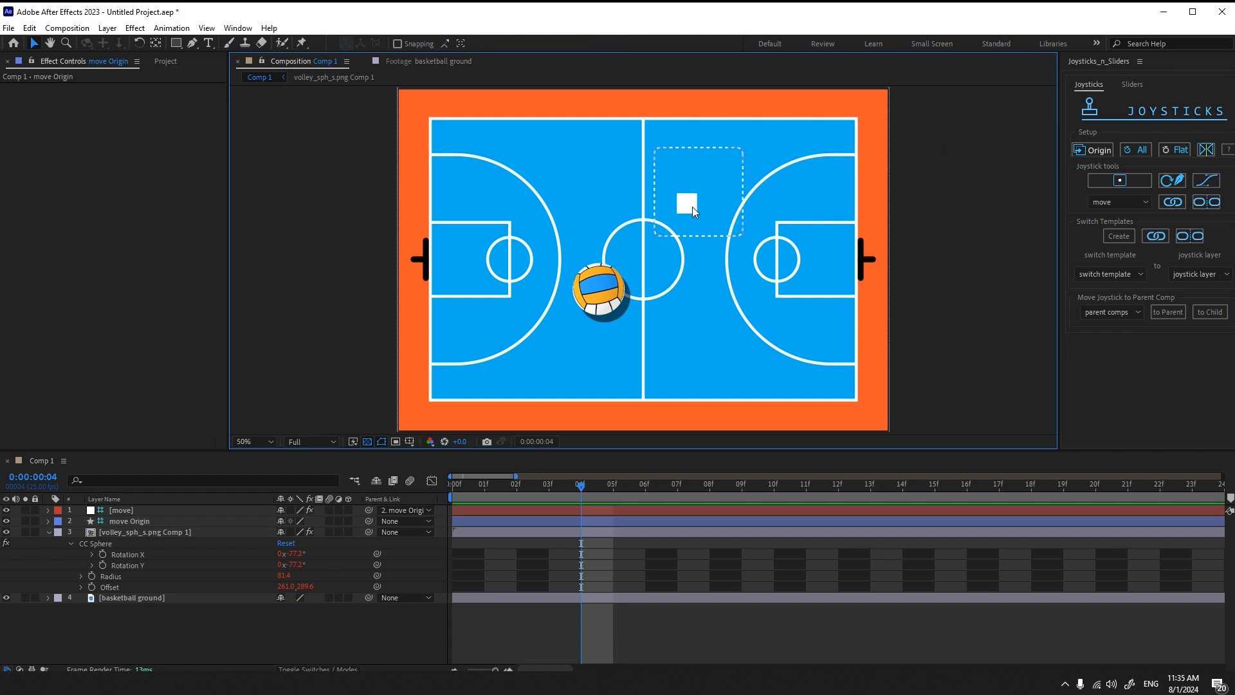
{"action": "left_click", "coordinate": [691, 207]}
{"action": "mouse_move", "coordinate": [690, 207]}
{"action": "left_mouse_down"}
{"action": "mouse_move", "coordinate": [727, 173]}
{"action": "mouse_move", "coordinate": [687, 187]}
{"action": "mouse_move", "coordinate": [715, 164]}
{"action": "mouse_move", "coordinate": [705, 207]}
{"action": "mouse_move", "coordinate": [728, 201]}
{"action": "mouse_move", "coordinate": [603, 201]}
{"action": "mouse_move", "coordinate": [592, 261]}
{"action": "mouse_move", "coordinate": [681, 248]}
{"action": "mouse_move", "coordinate": [639, 242]}
{"action": "mouse_move", "coordinate": [714, 242]}
{"action": "mouse_move", "coordinate": [755, 199]}
{"action": "mouse_move", "coordinate": [722, 156]}
{"action": "mouse_move", "coordinate": [725, 187]}
{"action": "mouse_move", "coordinate": [745, 147]}
{"action": "mouse_move", "coordinate": [682, 161]}
{"action": "mouse_move", "coordinate": [681, 197]}
{"action": "mouse_move", "coordinate": [727, 178]}
{"action": "mouse_move", "coordinate": [699, 195]}
{"action": "mouse_move", "coordinate": [701, 134]}
{"action": "mouse_move", "coordinate": [703, 245]}
{"action": "mouse_move", "coordinate": [703, 149]}
{"action": "mouse_move", "coordinate": [674, 187]}
{"action": "mouse_move", "coordinate": [749, 180]}
{"action": "mouse_move", "coordinate": [759, 142]}
{"action": "mouse_move", "coordinate": [681, 189]}
{"action": "mouse_move", "coordinate": [759, 185]}
{"action": "mouse_move", "coordinate": [665, 180]}
{"action": "mouse_move", "coordinate": [695, 206]}
{"action": "mouse_move", "coordinate": [699, 191]}
{"action": "left_mouse_up"}
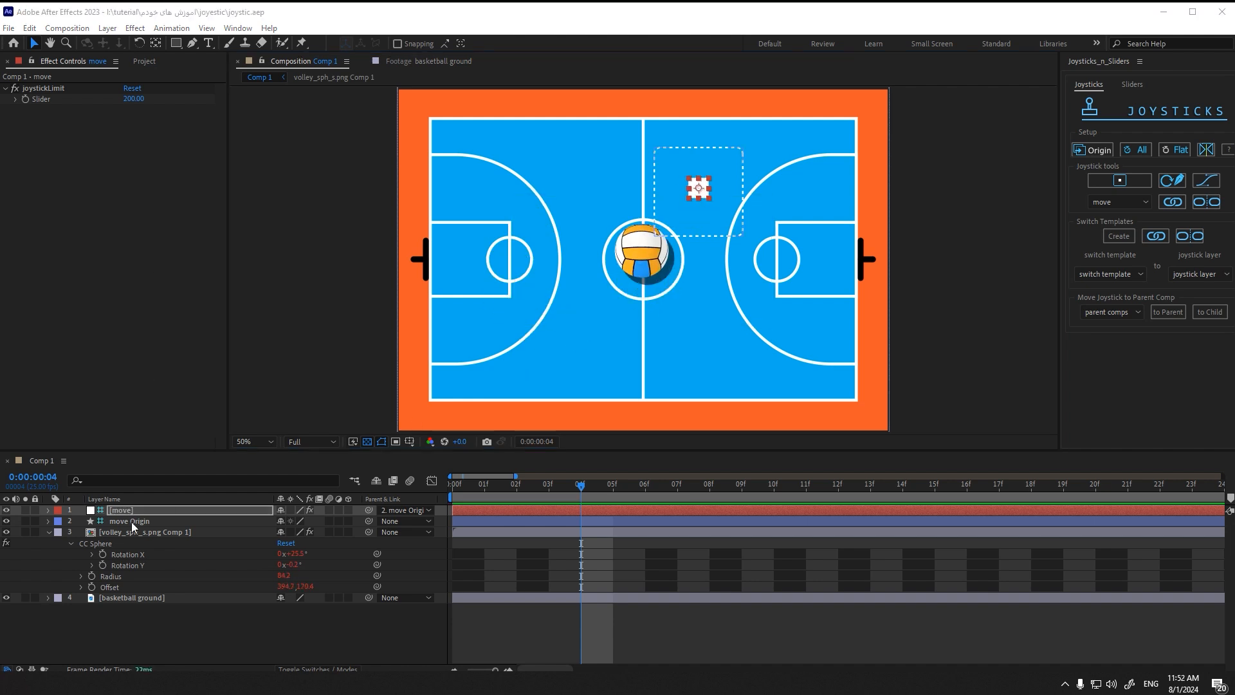
Open the volley_sph_s.png Comp 1 precomp and import the basketball, beach ball, soccer, softball, tennis and gyb2uhdeubv31.webp images
{"action": "double_click", "coordinate": [135, 532]}
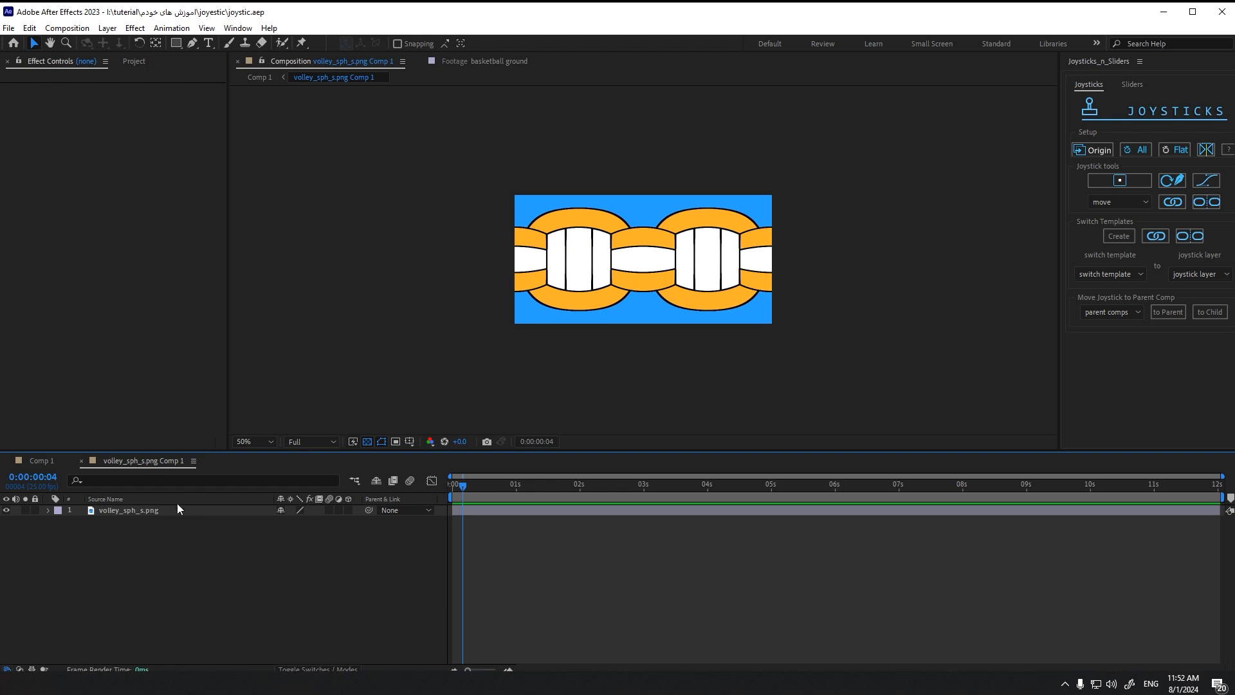
{"action": "left_click", "coordinate": [155, 512]}
{"action": "left_click", "coordinate": [181, 61]}
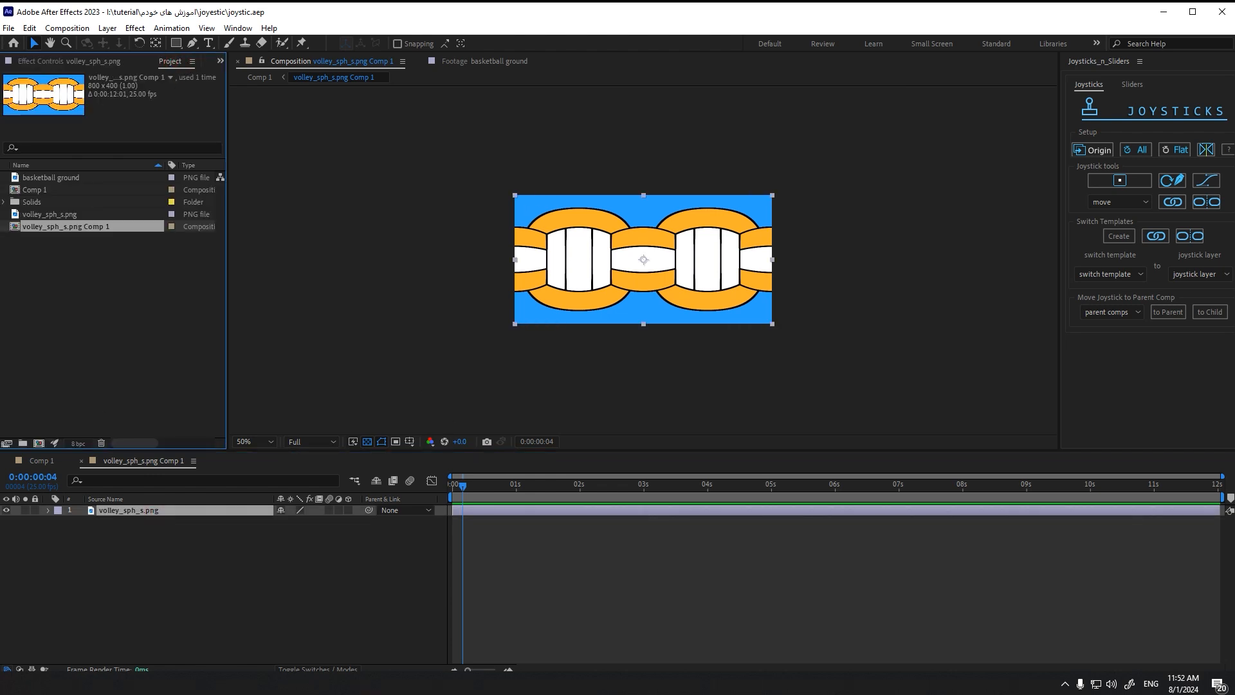
{"action": "key", "text": "ctrl+i"}
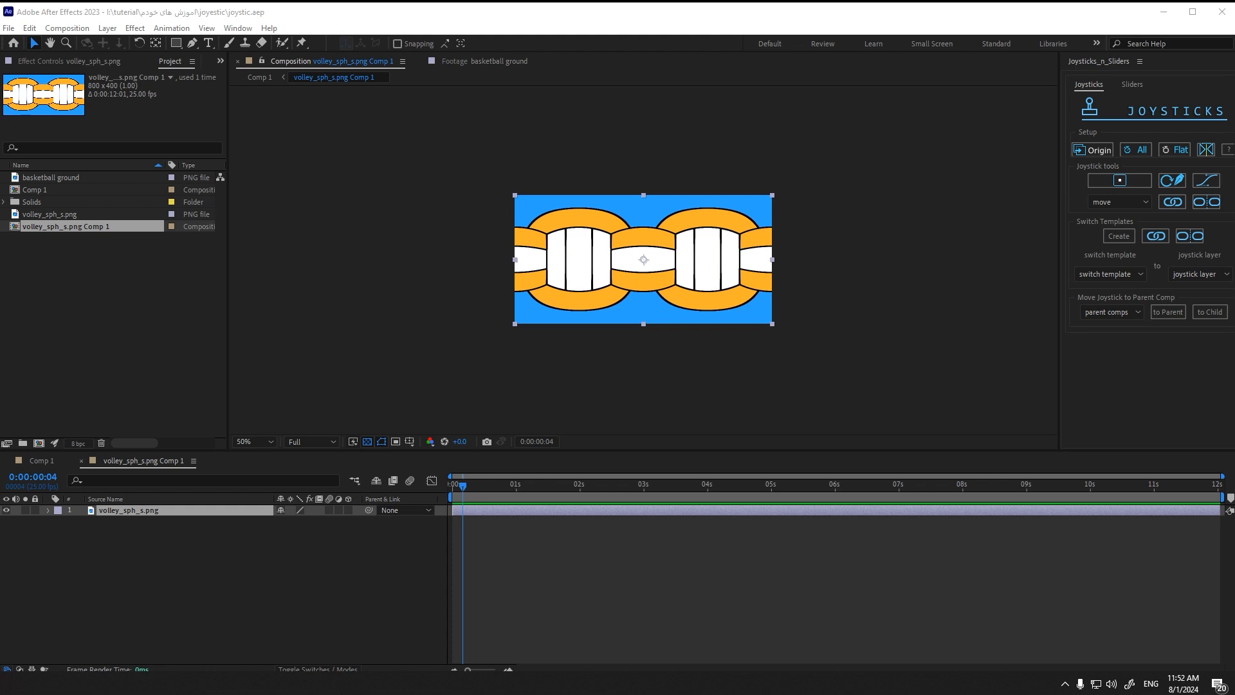
{"action": "left_click_drag", "start_coordinate": [122, 268], "coordinate": [138, 299]}
{"action": "left_click", "coordinate": [90, 323]}
{"action": "left_click", "coordinate": [41, 250]}
Duplicate the volley_sph_s.png layer, replace the copy with BeachBallColor.jpg, and scale it to fill the precomp
{"action": "left_click", "coordinate": [125, 508]}
{"action": "key", "text": "ctrl+d"}
{"action": "left_click", "coordinate": [38, 178]}
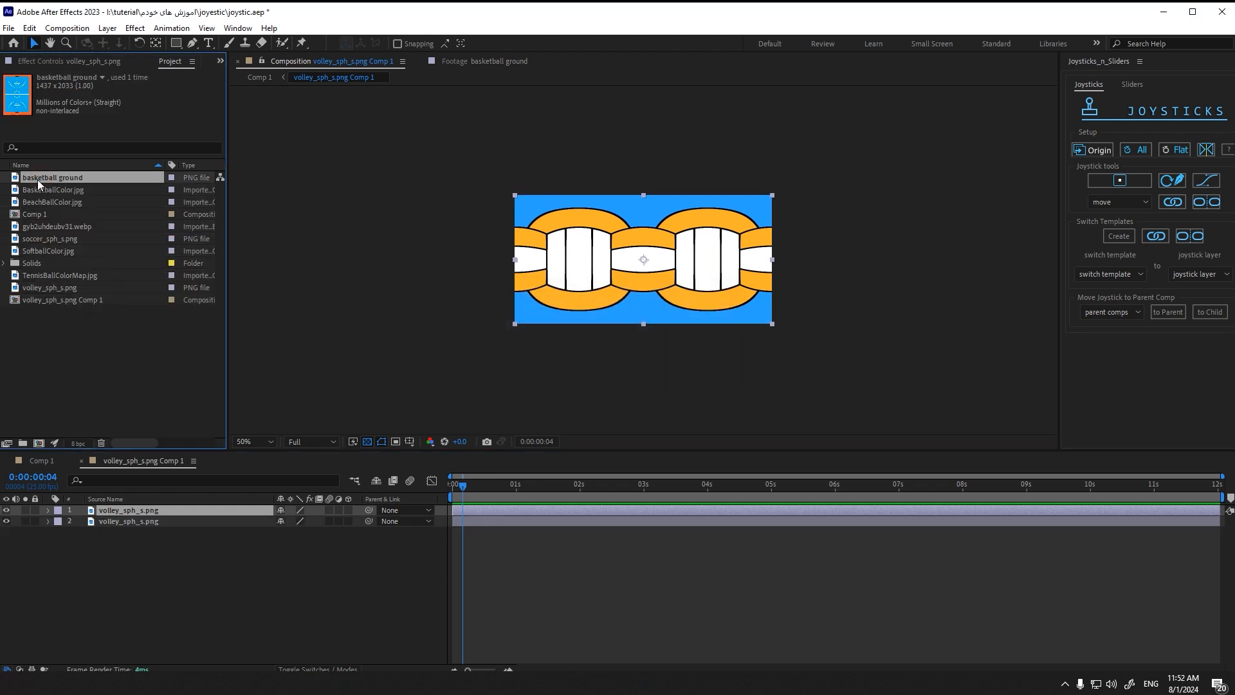
{"action": "left_click", "coordinate": [49, 190]}
{"action": "left_click", "coordinate": [52, 200]}
{"action": "left_click_drag", "start_coordinate": [52, 202], "coordinate": [125, 511]}
{"action": "scroll", "coordinate": [704, 276], "scroll_direction": "up", "scroll_amount": 1}
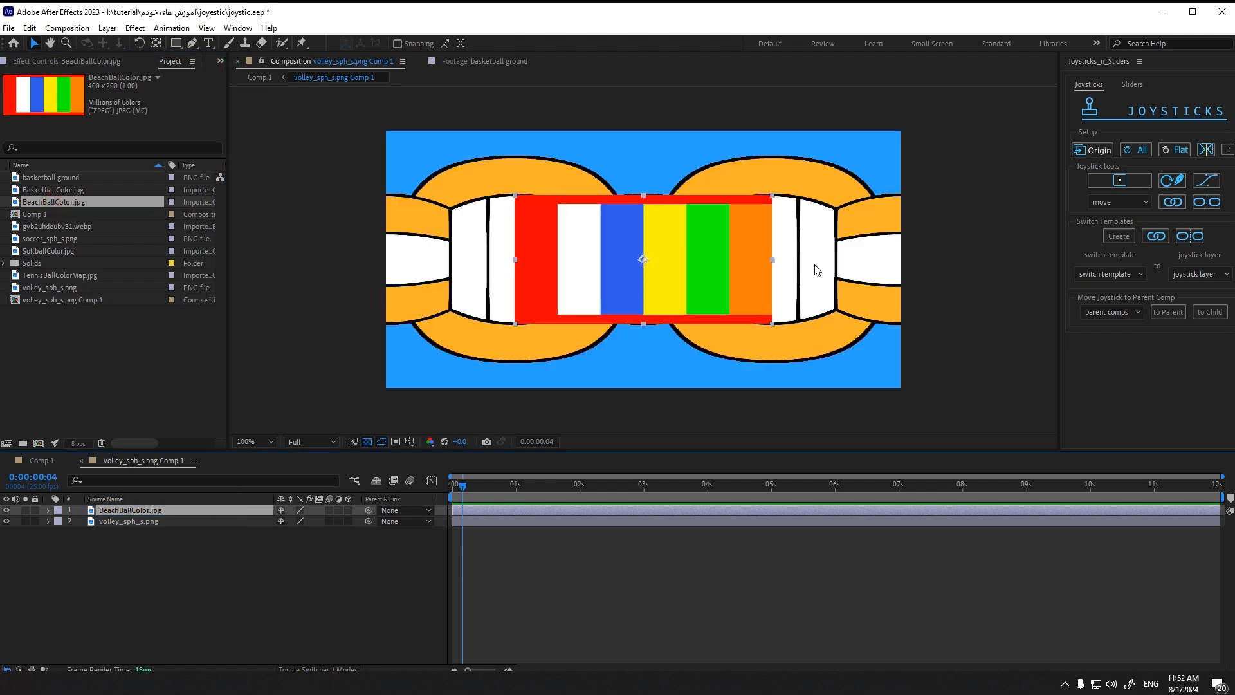
{"action": "left_click_drag", "start_coordinate": [772, 260], "coordinate": [901, 262]}
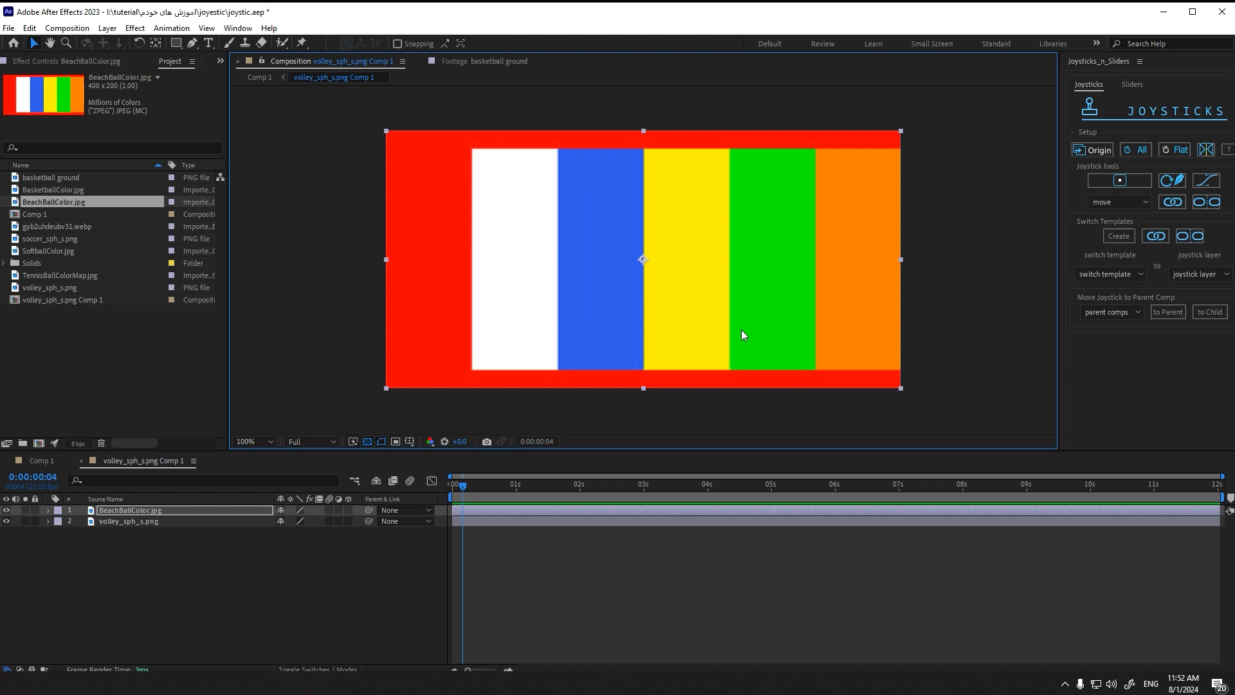
Duplicate the volleyball layer, replace the copy with soccer_sph_s.png as the uppermost layer, and test the soccer ball in Comp 1
{"action": "left_click", "coordinate": [151, 521]}
{"action": "key", "text": "ctrl+d"}
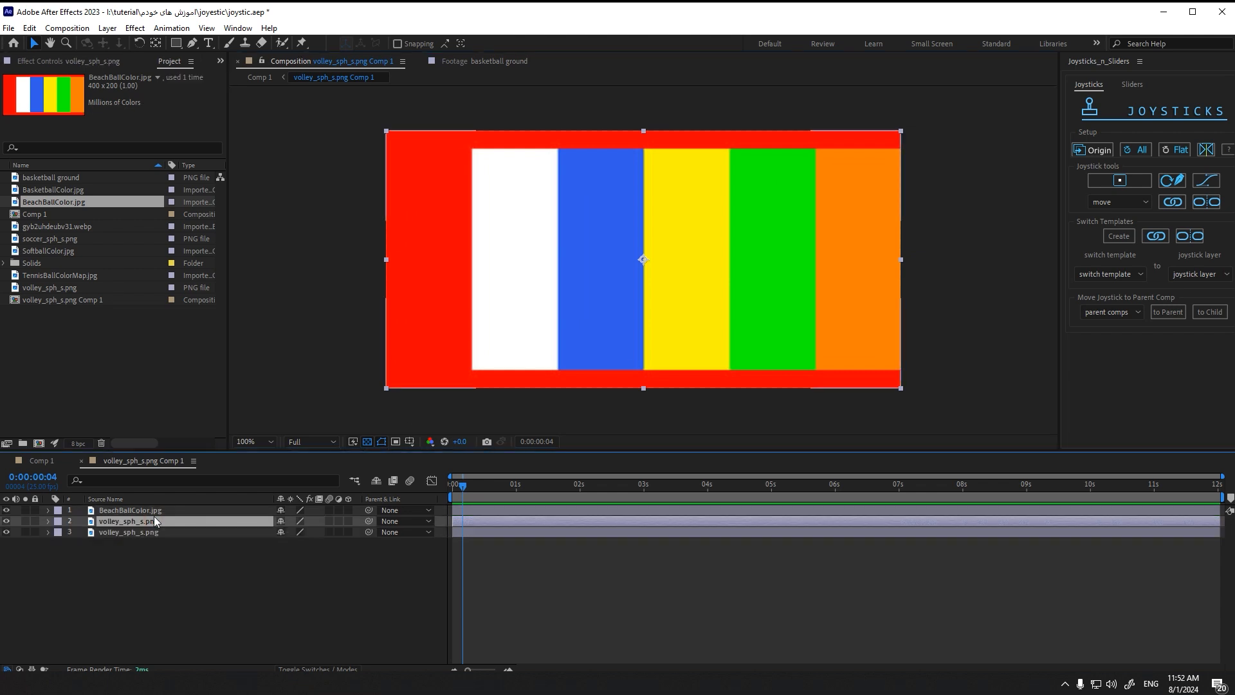
{"action": "left_click", "coordinate": [53, 228]}
{"action": "left_click_drag", "start_coordinate": [110, 524], "coordinate": [113, 522]}
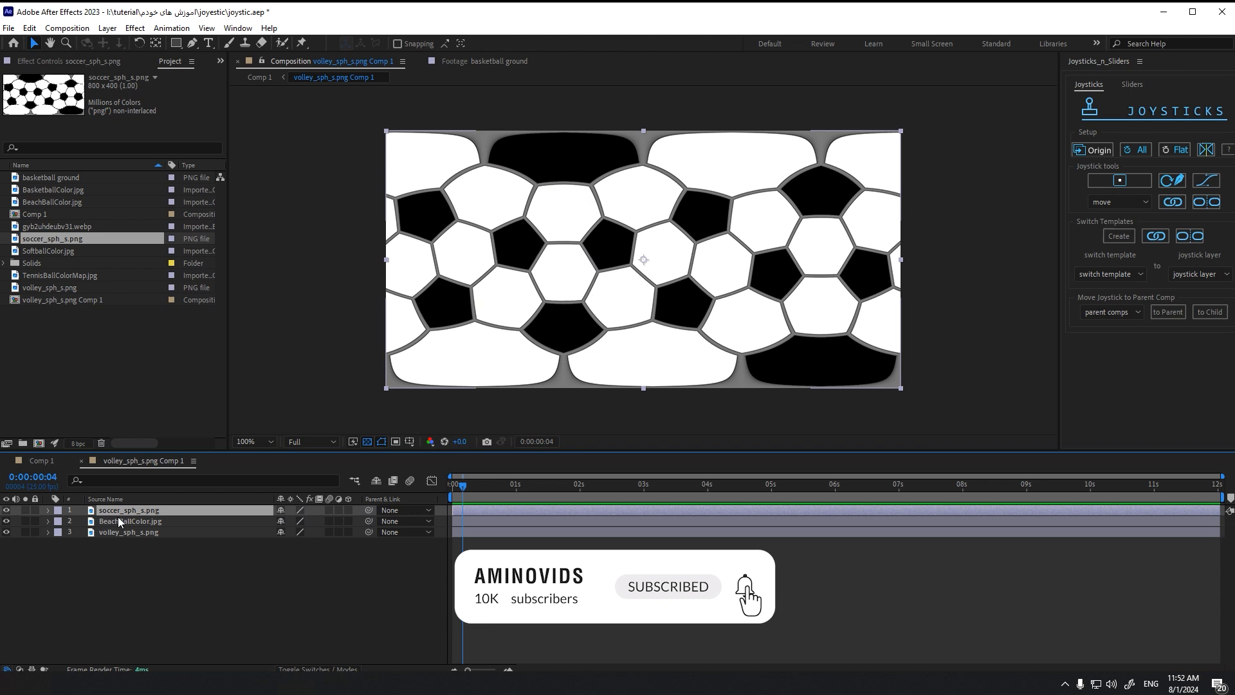
{"action": "left_click", "coordinate": [33, 461]}
{"action": "left_click_drag", "start_coordinate": [702, 189], "coordinate": [716, 255]}
{"action": "left_click_drag", "start_coordinate": [767, 210], "coordinate": [673, 208]}
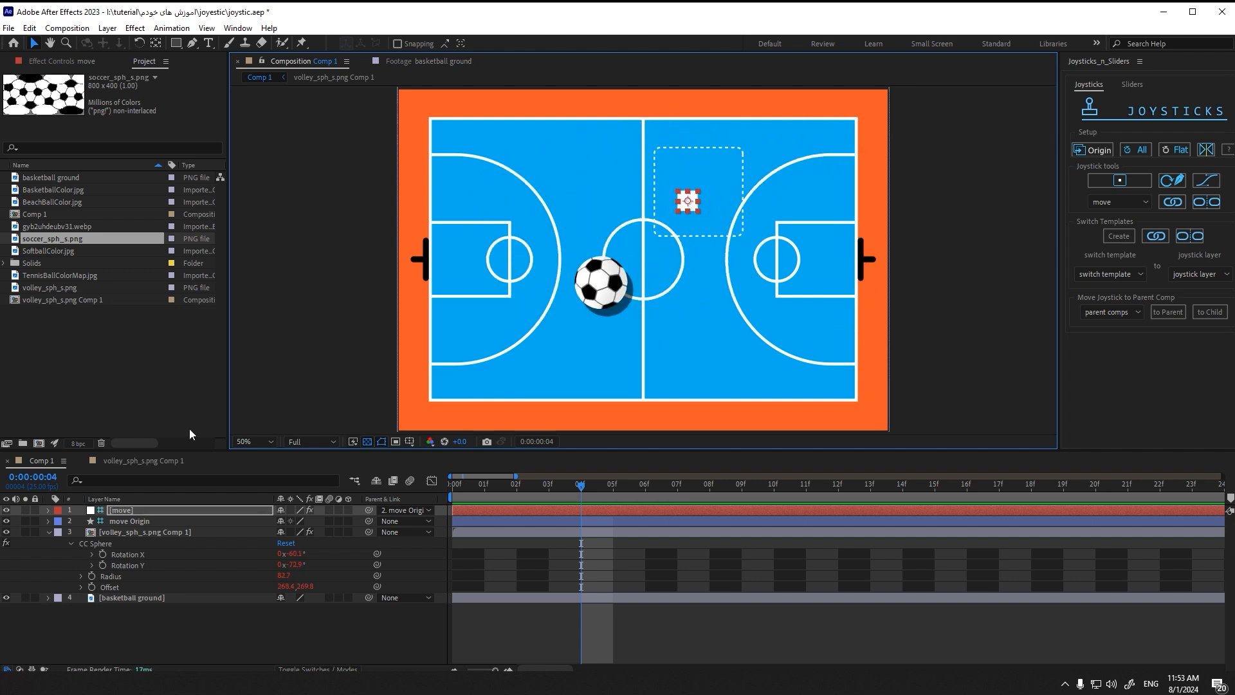
Hide the soccer_sph_s.png layer in the precomp and try the beach ball in Comp 1 with the move joystick
{"action": "left_click", "coordinate": [143, 459]}
{"action": "left_click", "coordinate": [6, 510]}
{"action": "left_click", "coordinate": [40, 461]}
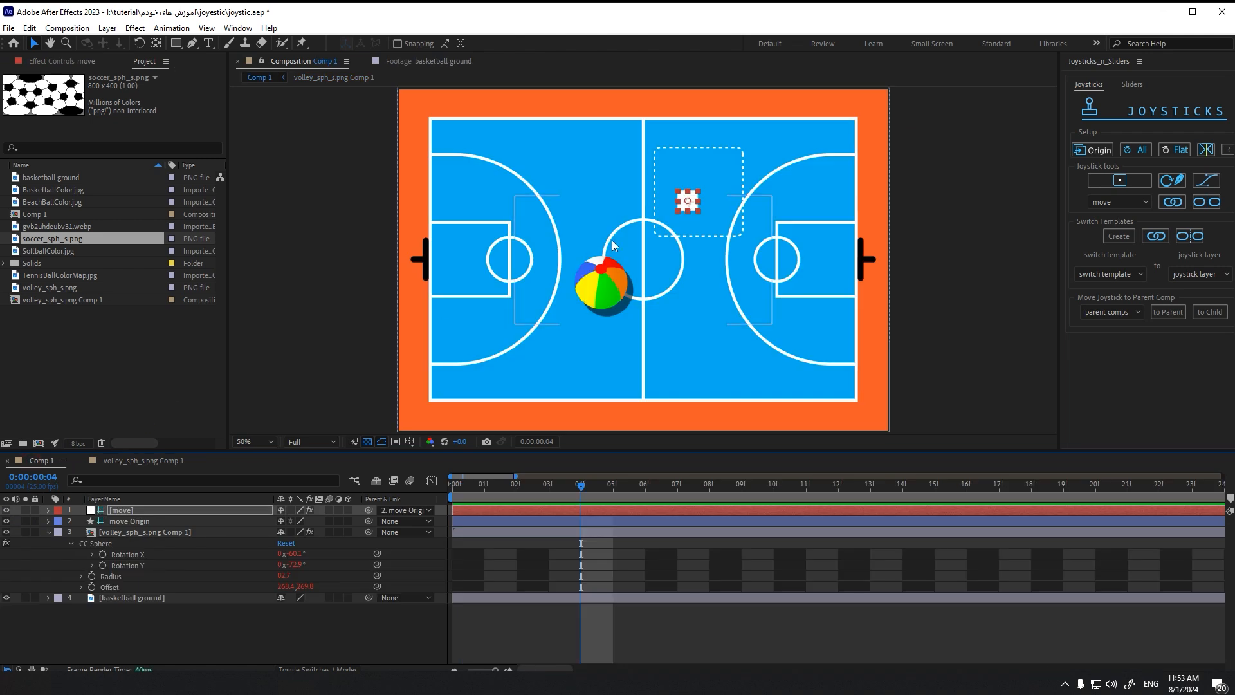
{"action": "mouse_move", "coordinate": [701, 203]}
{"action": "left_mouse_down"}
{"action": "mouse_move", "coordinate": [717, 200]}
{"action": "mouse_move", "coordinate": [639, 187]}
{"action": "mouse_move", "coordinate": [642, 247]}
{"action": "mouse_move", "coordinate": [720, 251]}
{"action": "mouse_move", "coordinate": [736, 233]}
{"action": "mouse_move", "coordinate": [722, 194]}
{"action": "mouse_move", "coordinate": [730, 161]}
{"action": "mouse_move", "coordinate": [767, 149]}
{"action": "mouse_move", "coordinate": [617, 203]}
{"action": "mouse_move", "coordinate": [696, 194]}
{"action": "mouse_move", "coordinate": [654, 191]}
{"action": "mouse_move", "coordinate": [699, 180]}
{"action": "mouse_move", "coordinate": [699, 204]}
{"action": "mouse_move", "coordinate": [720, 191]}
{"action": "mouse_move", "coordinate": [712, 156]}
{"action": "mouse_move", "coordinate": [620, 207]}
{"action": "mouse_move", "coordinate": [695, 125]}
{"action": "mouse_move", "coordinate": [695, 226]}
{"action": "left_mouse_up"}
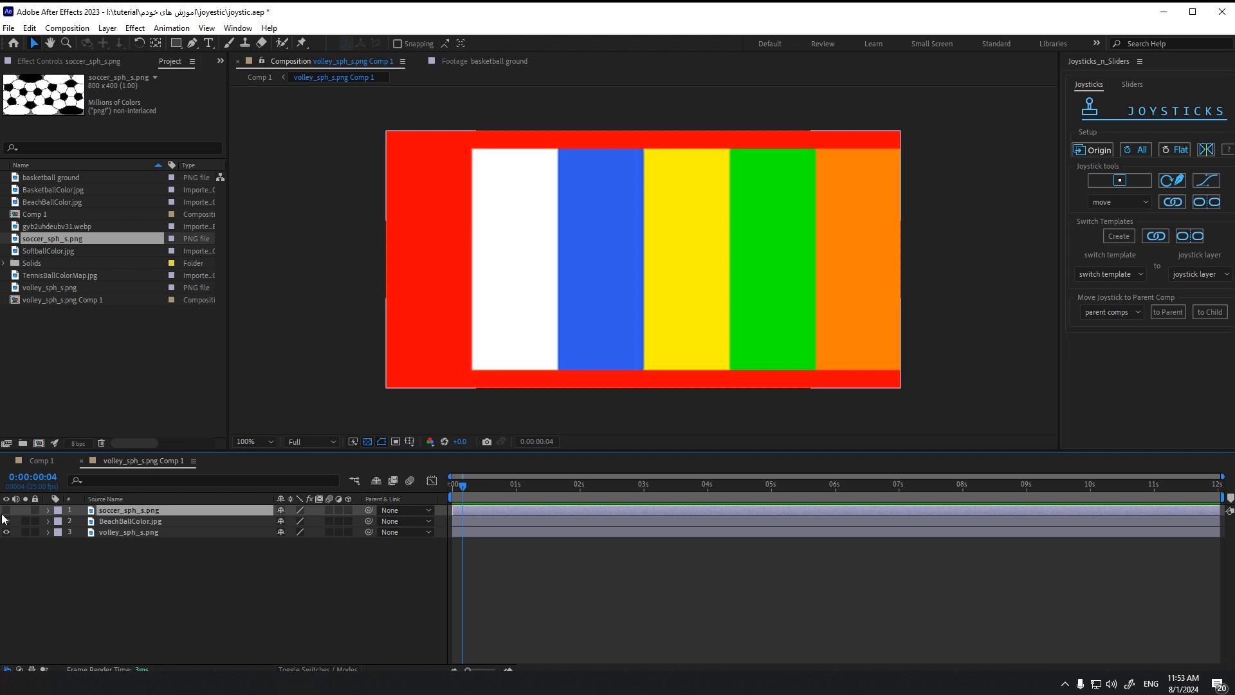
Show the soccer_sph_s.png layer again, duplicate it, replace the copy with SoftballColor.jpg, and scale it to fill the precomp
{"action": "left_click", "coordinate": [7, 510]}
{"action": "key", "text": "ctrl+d"}
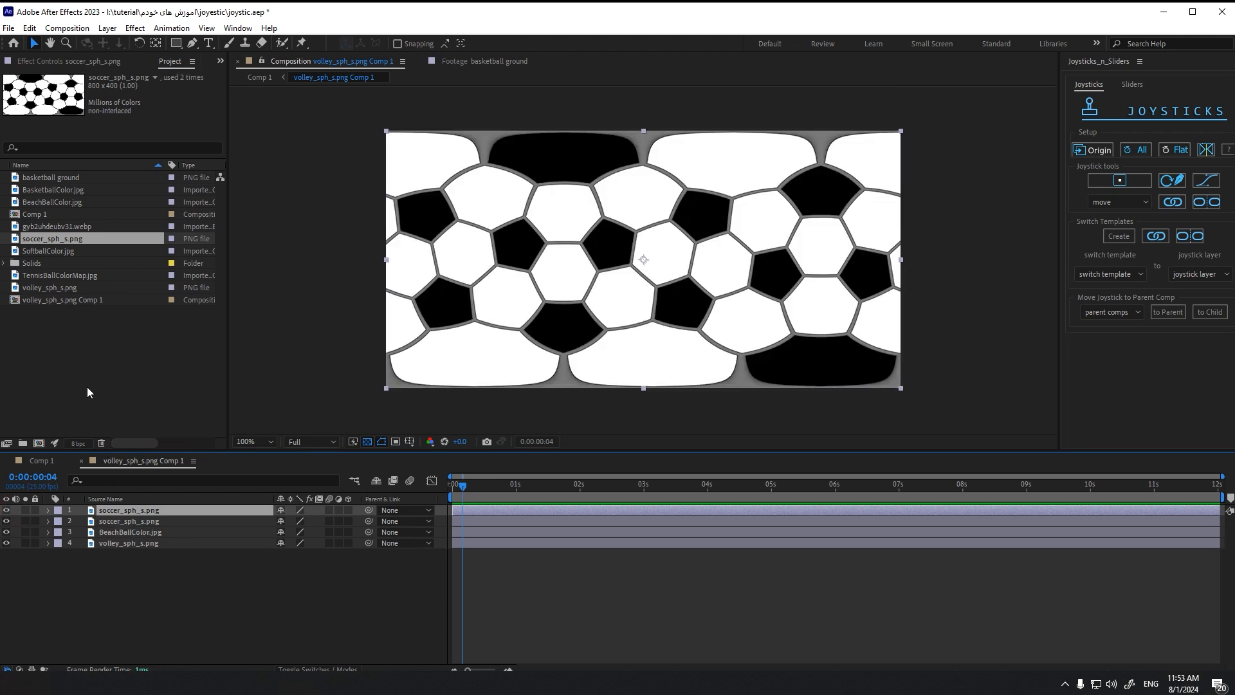
{"action": "left_click", "coordinate": [55, 253]}
{"action": "left_click_drag", "start_coordinate": [55, 252], "coordinate": [115, 508]}
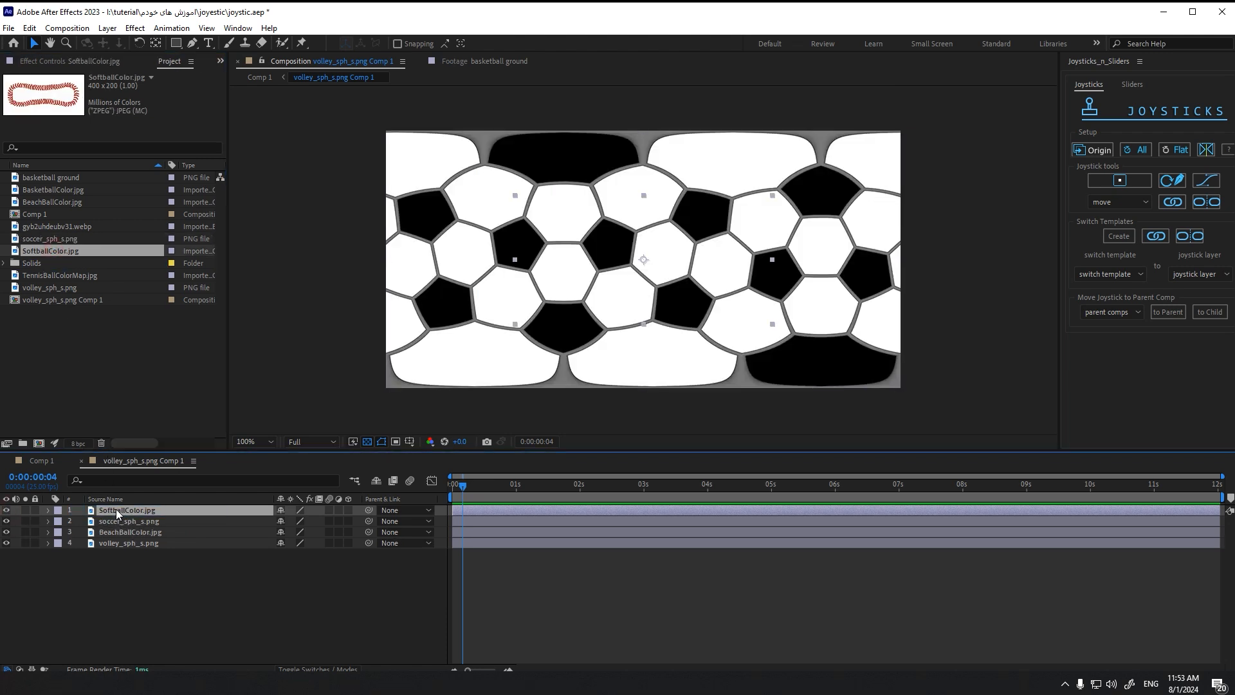
{"action": "left_click_drag", "start_coordinate": [772, 325], "coordinate": [886, 388]}
Test the softball texture on the court in Comp 1 with the move joystick, and return to the precomp
{"action": "left_click_drag", "start_coordinate": [51, 275], "coordinate": [133, 509]}
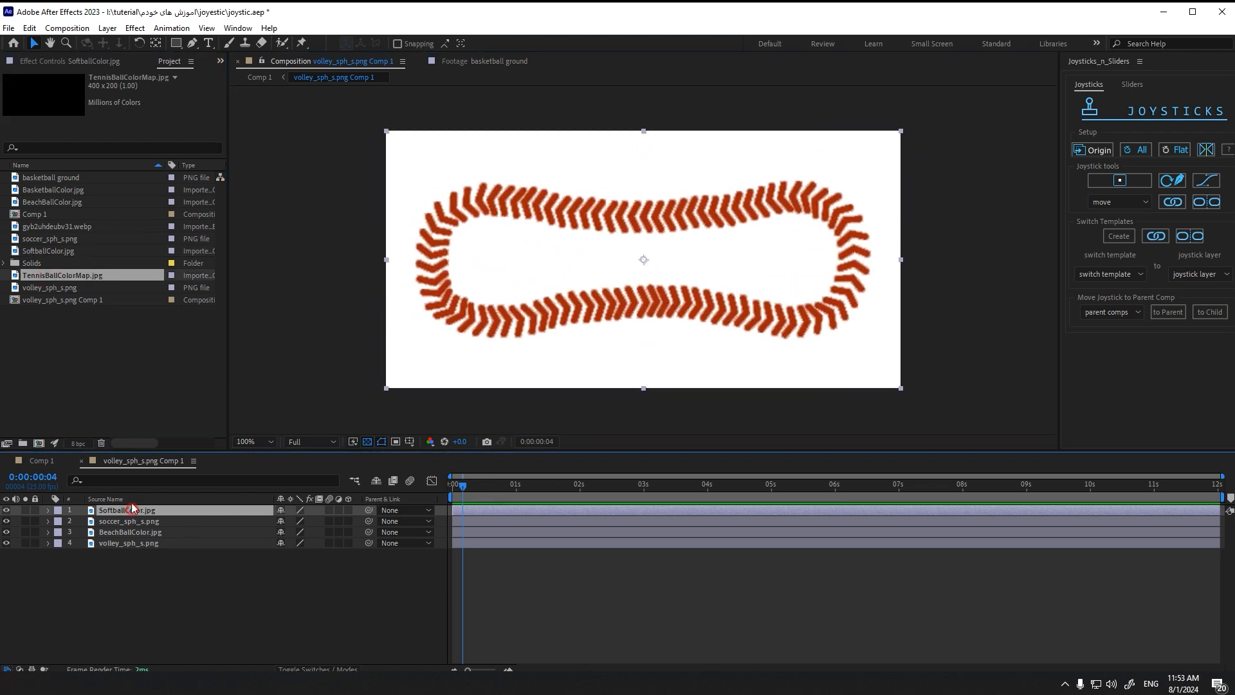
{"action": "left_click", "coordinate": [65, 275]}
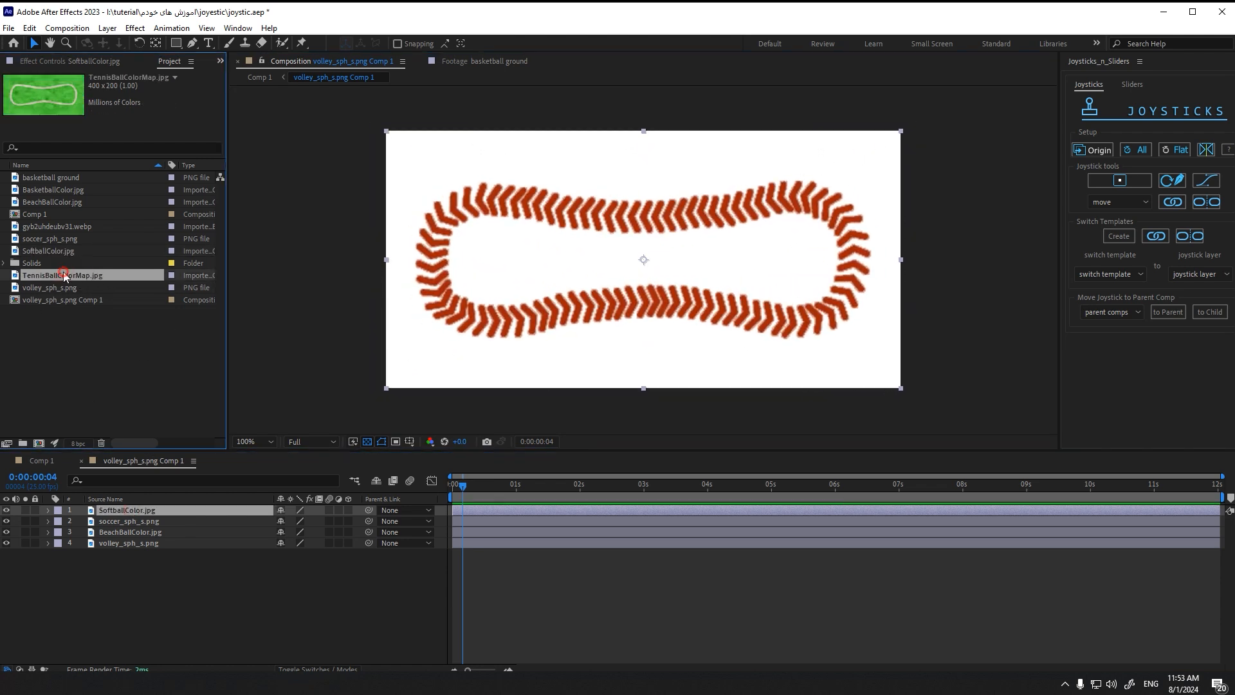
{"action": "left_click", "coordinate": [40, 461]}
{"action": "mouse_move", "coordinate": [695, 192]}
{"action": "left_mouse_down"}
{"action": "mouse_move", "coordinate": [724, 175]}
{"action": "mouse_move", "coordinate": [699, 185]}
{"action": "left_mouse_up"}
{"action": "left_click", "coordinate": [140, 462]}
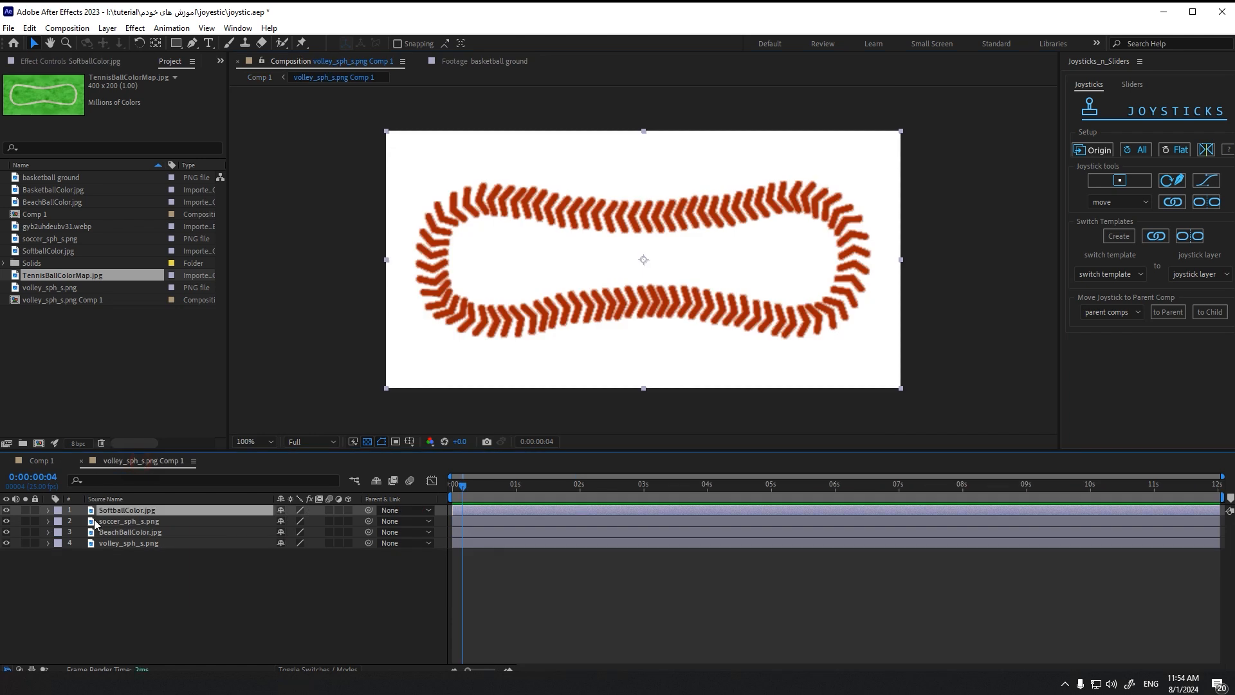
Replace the SoftballColor.jpg layer with TennisBallColorMap.jpg and roll the tennis ball around the court with the move joystick
{"action": "left_click_drag", "start_coordinate": [45, 275], "coordinate": [112, 510]}
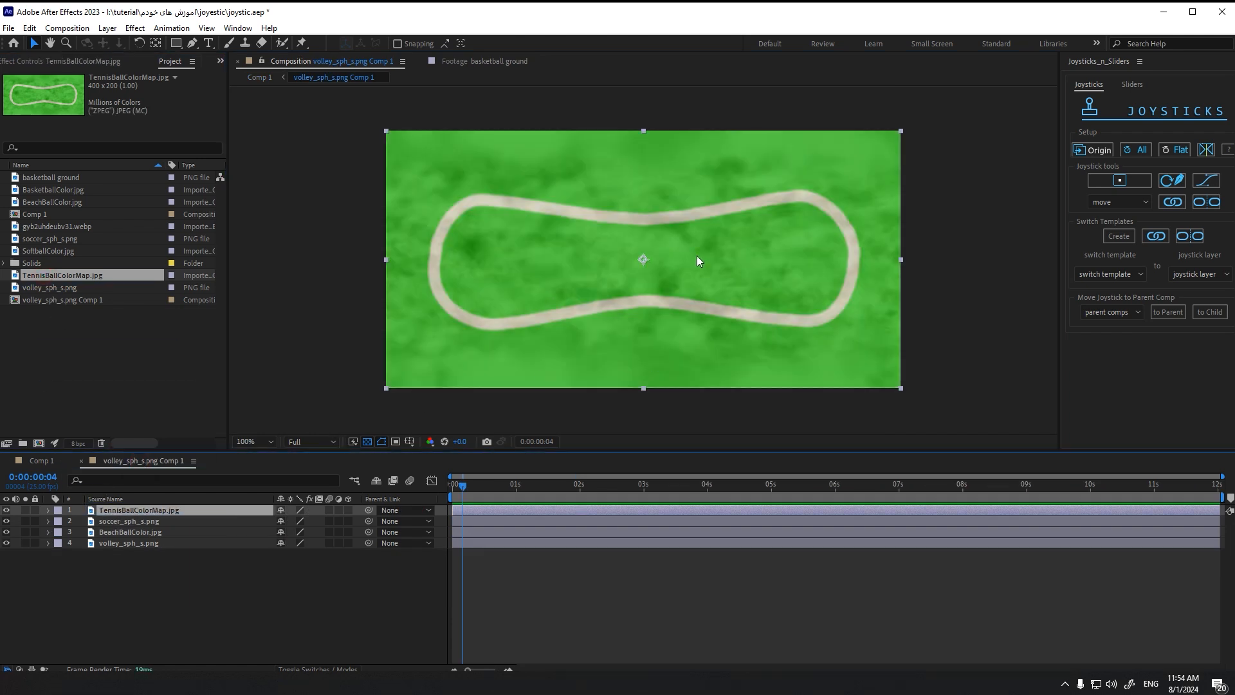
{"action": "left_click", "coordinate": [39, 464]}
{"action": "left_click_drag", "start_coordinate": [702, 186], "coordinate": [731, 163]}
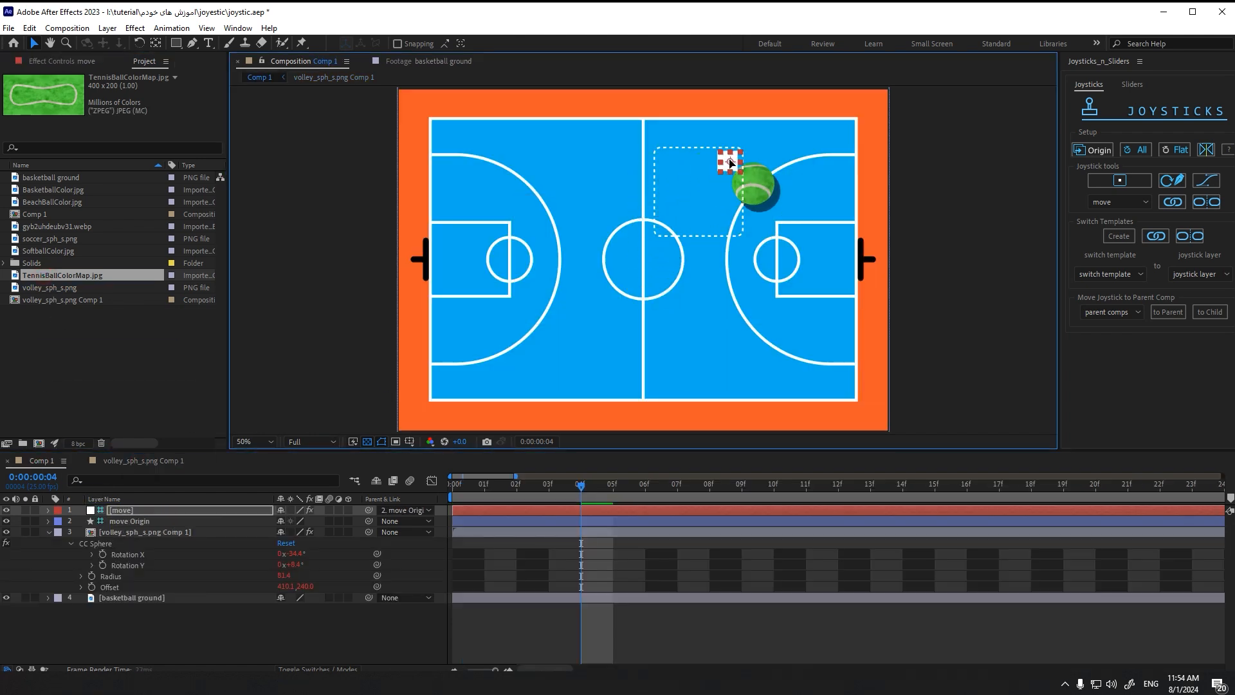
{"action": "mouse_move", "coordinate": [685, 219]}
{"action": "left_mouse_down"}
{"action": "mouse_move", "coordinate": [659, 187]}
{"action": "mouse_move", "coordinate": [690, 211]}
{"action": "mouse_move", "coordinate": [676, 199]}
{"action": "mouse_move", "coordinate": [689, 198]}
{"action": "left_mouse_up"}
Duplicate the tennis ball layer, replace the copy with BasketballColor.jpg scaled to the precomp's width, and test it in Comp 1
{"action": "left_click", "coordinate": [143, 461]}
{"action": "left_click", "coordinate": [124, 511]}
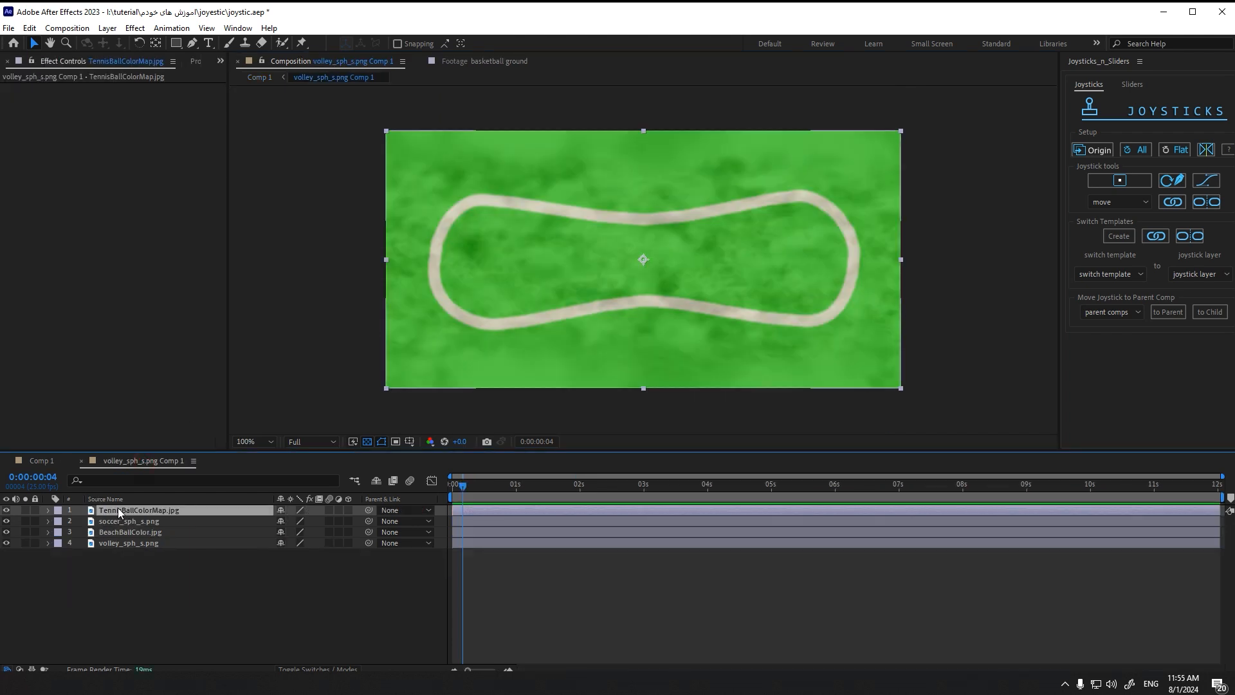
{"action": "key", "text": "ctrl+d"}
{"action": "left_click", "coordinate": [195, 61]}
{"action": "left_click", "coordinate": [64, 193]}
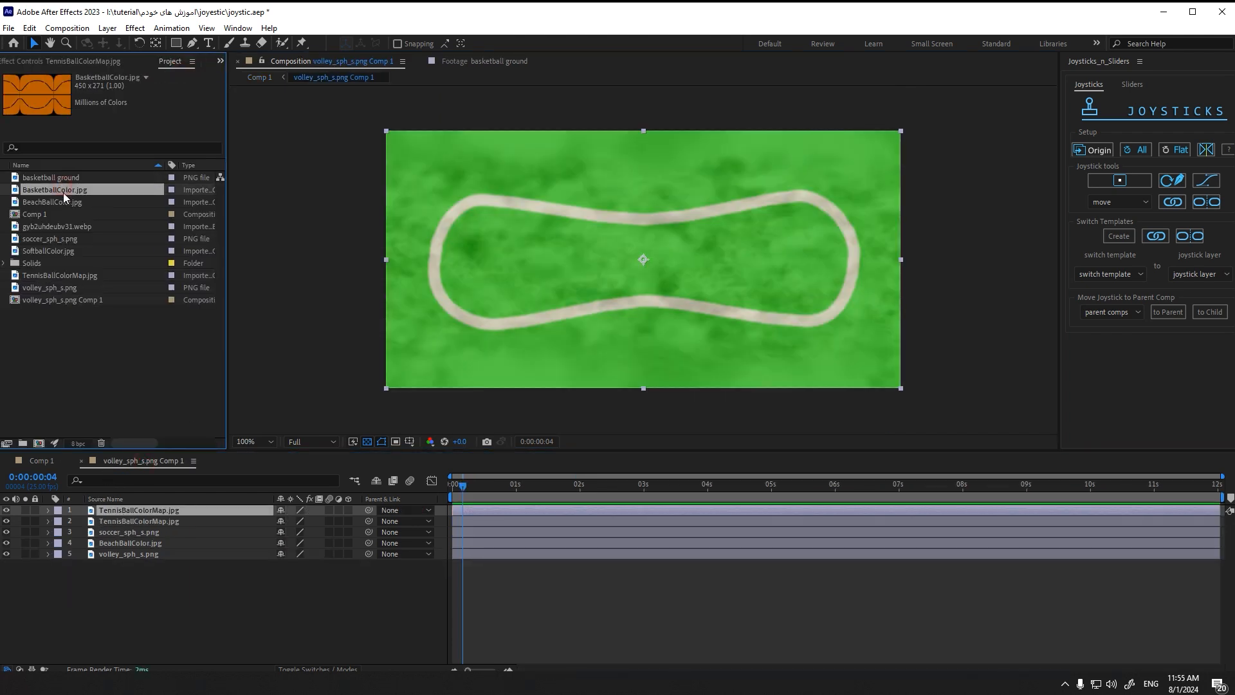
{"action": "left_click_drag", "start_coordinate": [61, 191], "coordinate": [127, 512]}
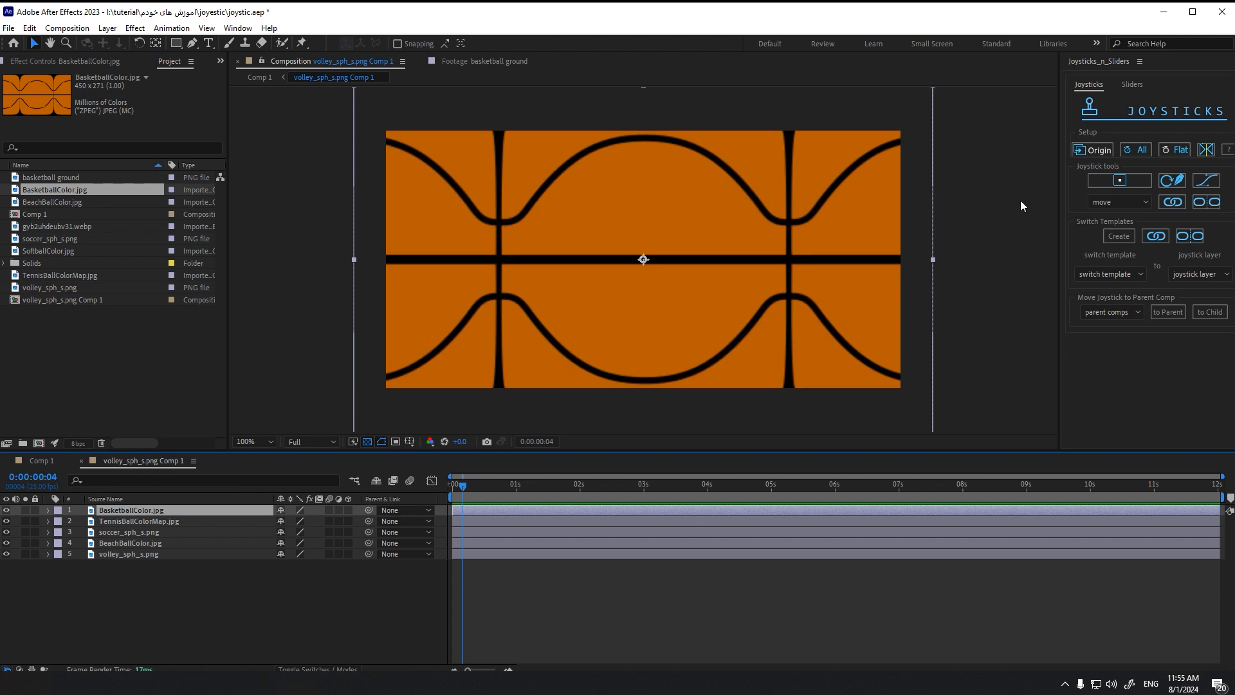
{"action": "left_click_drag", "start_coordinate": [931, 258], "coordinate": [901, 261]}
{"action": "left_click", "coordinate": [42, 461]}
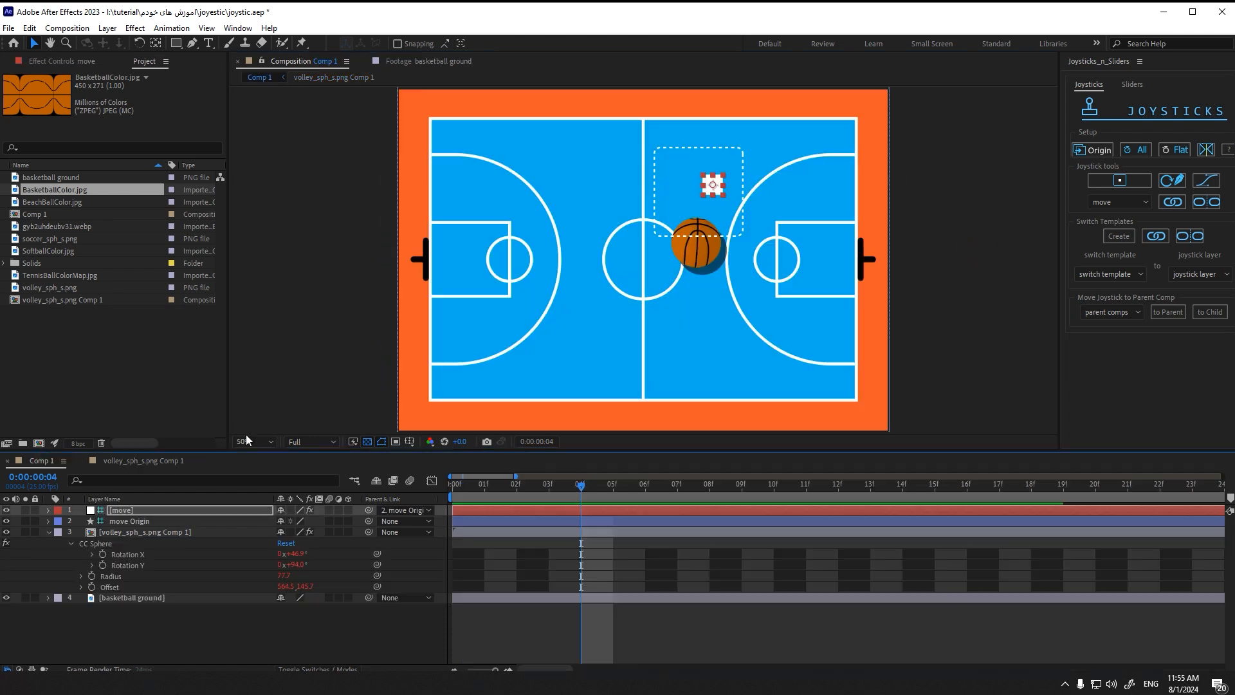
{"action": "mouse_move", "coordinate": [712, 193]}
{"action": "left_mouse_down"}
{"action": "mouse_move", "coordinate": [700, 212]}
{"action": "mouse_move", "coordinate": [720, 183]}
{"action": "mouse_move", "coordinate": [625, 202]}
{"action": "mouse_move", "coordinate": [597, 334]}
{"action": "mouse_move", "coordinate": [743, 315]}
{"action": "mouse_move", "coordinate": [743, 198]}
{"action": "mouse_move", "coordinate": [665, 199]}
{"action": "mouse_move", "coordinate": [666, 239]}
{"action": "mouse_move", "coordinate": [643, 183]}
{"action": "mouse_move", "coordinate": [706, 189]}
{"action": "mouse_move", "coordinate": [720, 172]}
{"action": "left_mouse_up"}
Delete the BasketballColor.jpg layer from volley_sph_s.png Comp 1
{"action": "left_click", "coordinate": [143, 460]}
{"action": "left_click", "coordinate": [111, 512]}
{"action": "key", "text": "Delete"}
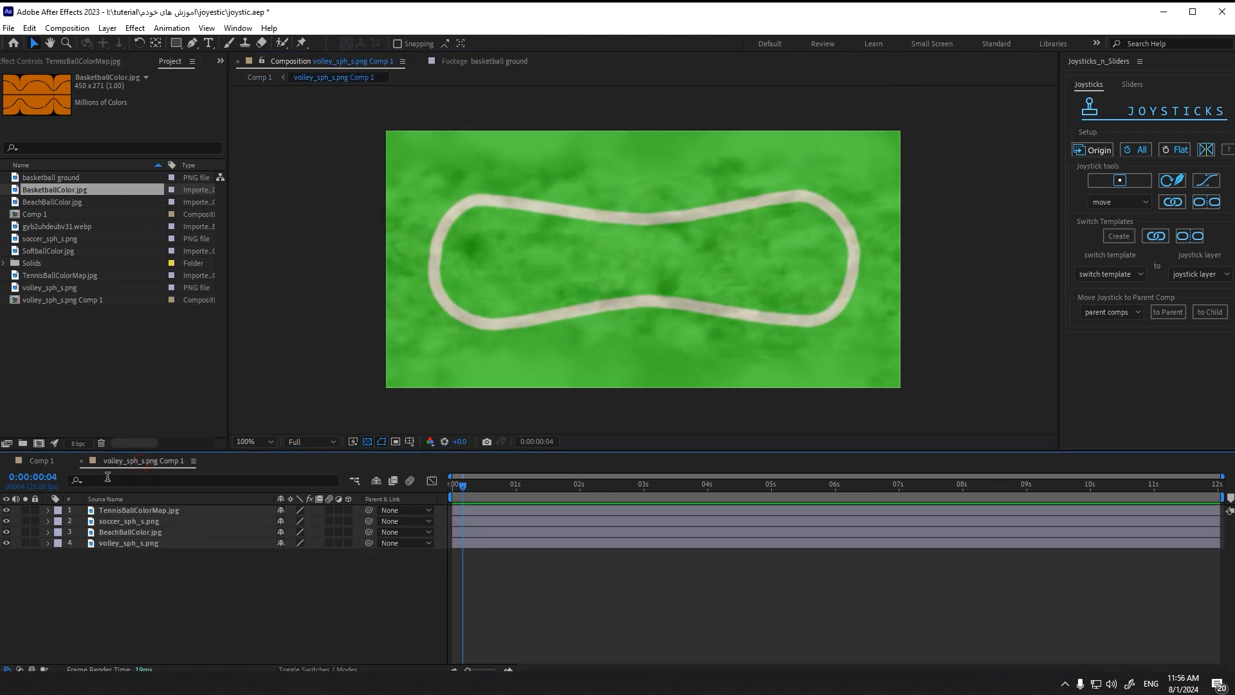
Duplicate the TennisBallColorMap.jpg layer, replace the copy with gyb2uhdeubv31.webp scaled to the precomp's width, and test it in Comp 1
{"action": "left_click", "coordinate": [63, 239]}
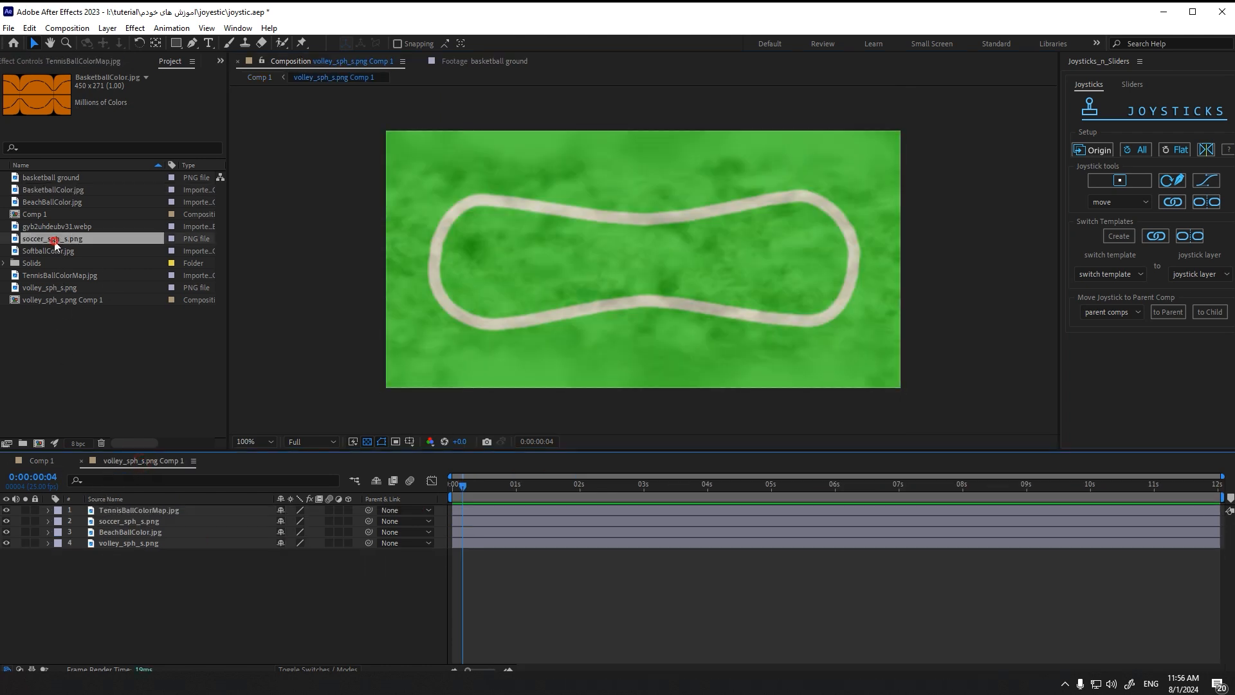
{"action": "left_click", "coordinate": [63, 226]}
{"action": "left_click", "coordinate": [120, 511]}
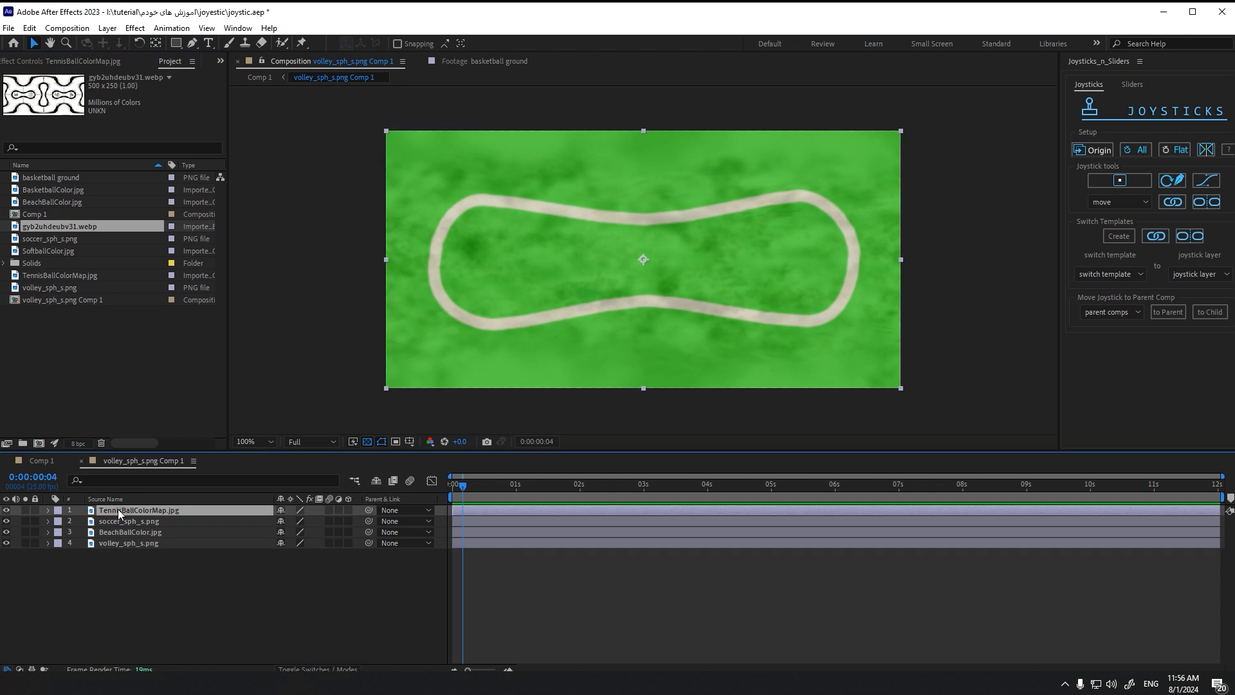
{"action": "key", "text": "ctrl+d"}
{"action": "left_click_drag", "start_coordinate": [62, 229], "coordinate": [135, 510]}
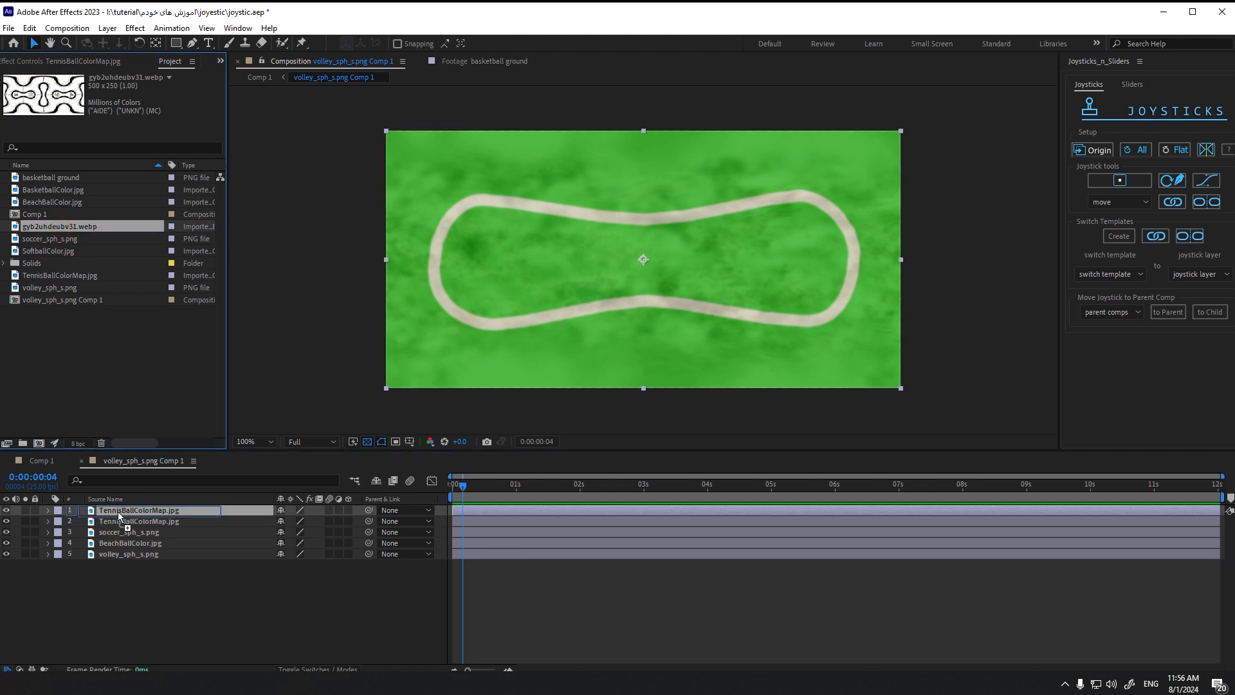
{"action": "left_click_drag", "start_coordinate": [964, 258], "coordinate": [901, 262]}
{"action": "left_click", "coordinate": [38, 461]}
{"action": "mouse_move", "coordinate": [723, 175]}
{"action": "left_mouse_down"}
{"action": "mouse_move", "coordinate": [725, 193]}
{"action": "mouse_move", "coordinate": [681, 193]}
{"action": "mouse_move", "coordinate": [607, 149]}
{"action": "mouse_move", "coordinate": [710, 152]}
{"action": "mouse_move", "coordinate": [714, 238]}
{"action": "mouse_move", "coordinate": [661, 186]}
{"action": "mouse_move", "coordinate": [719, 164]}
{"action": "mouse_move", "coordinate": [714, 243]}
{"action": "mouse_move", "coordinate": [674, 188]}
{"action": "mouse_move", "coordinate": [741, 218]}
{"action": "mouse_move", "coordinate": [718, 183]}
{"action": "left_mouse_up"}
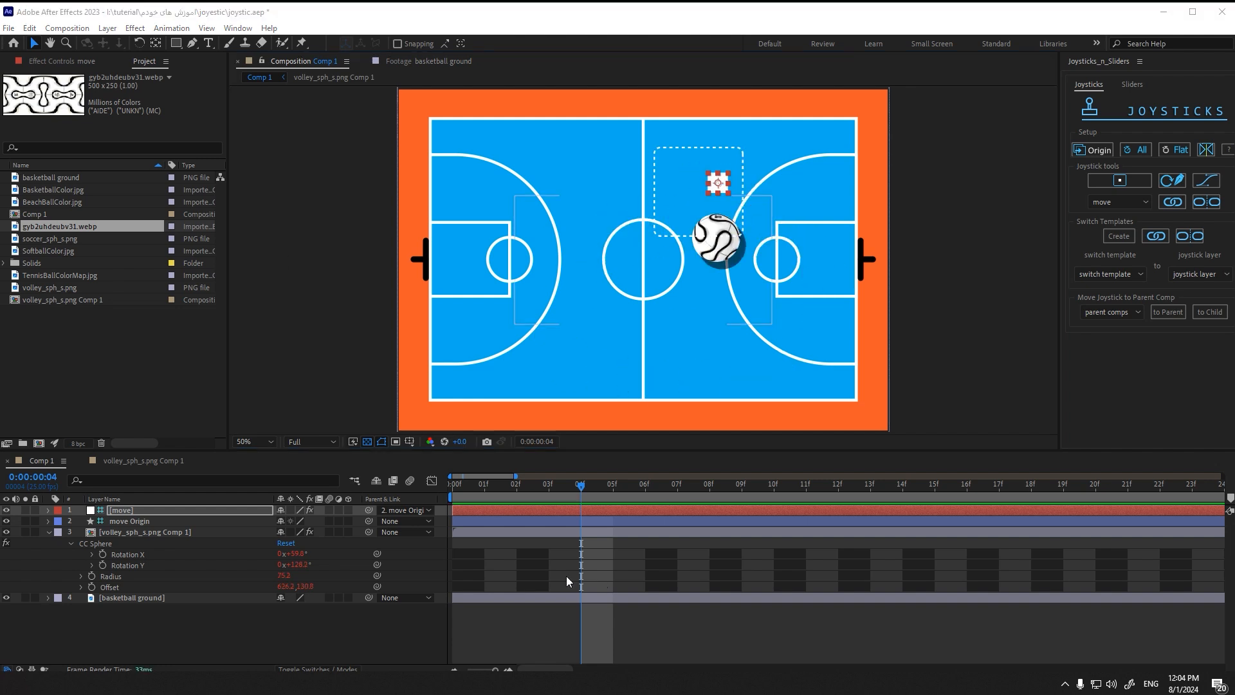
Create a switch template named switch with the playhead at the start of Comp 1, and open its composition
{"action": "left_click_drag", "start_coordinate": [473, 485], "coordinate": [443, 492]}
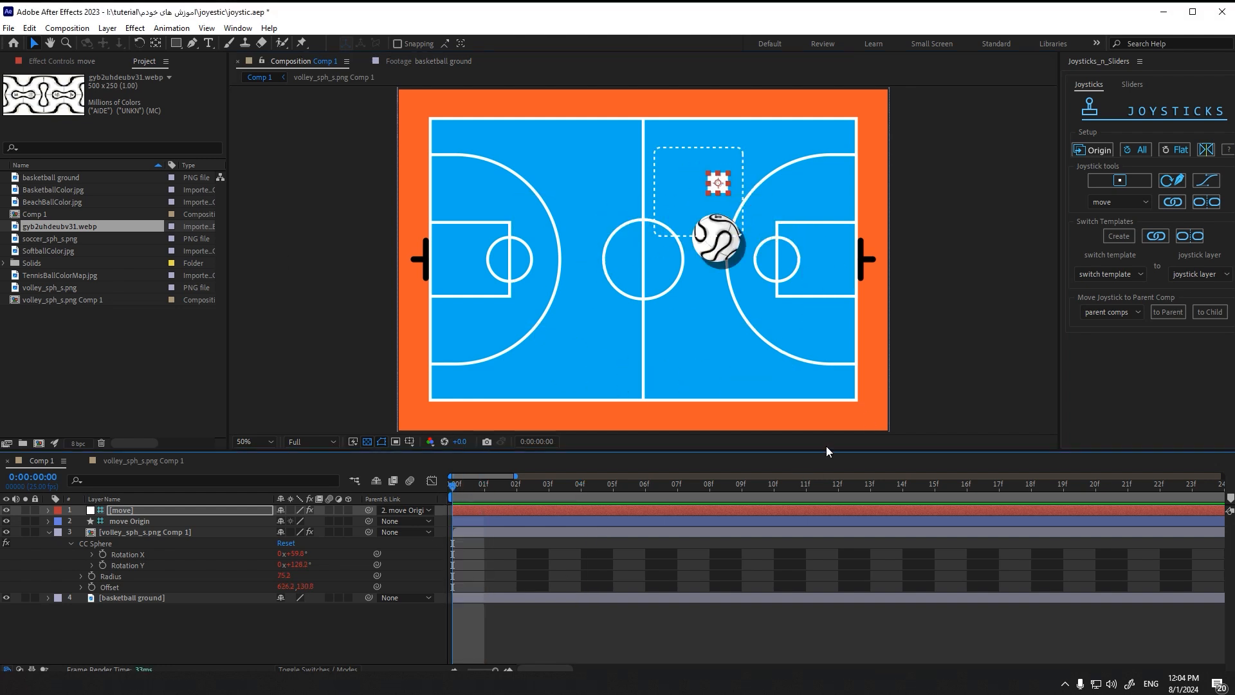
{"action": "left_click", "coordinate": [1117, 238]}
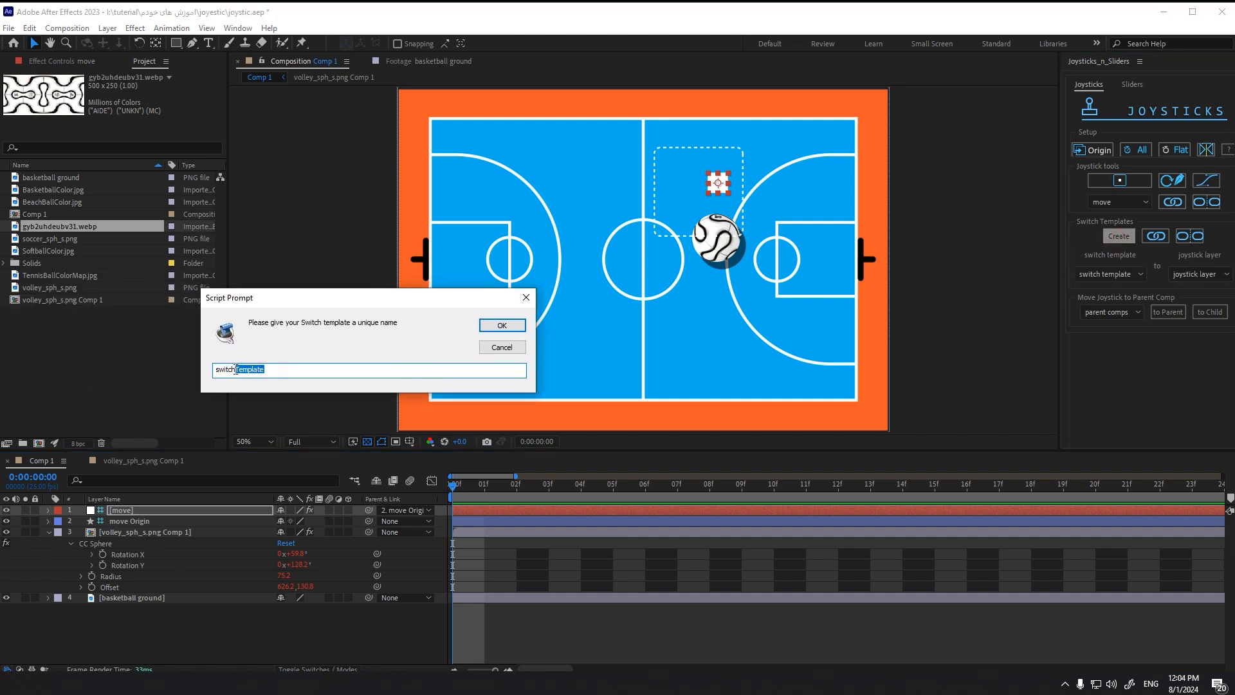
{"action": "left_click", "coordinate": [492, 329]}
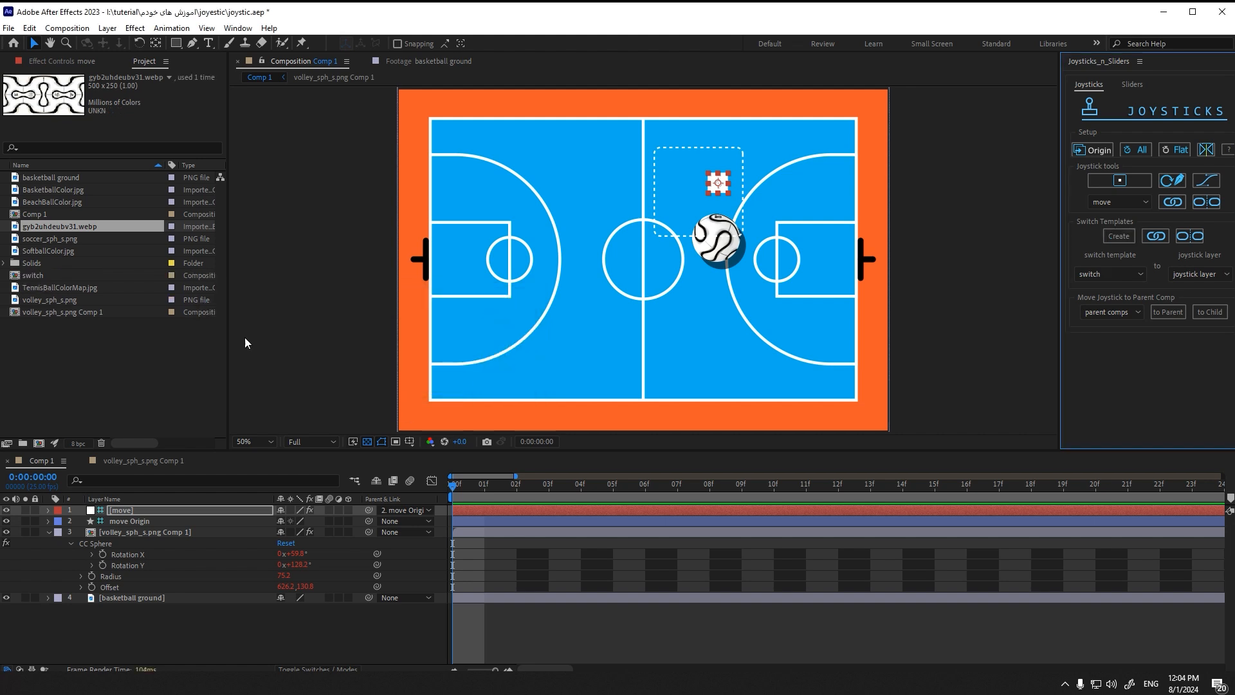
{"action": "left_click", "coordinate": [41, 275]}
{"action": "double_click", "coordinate": [39, 276]}
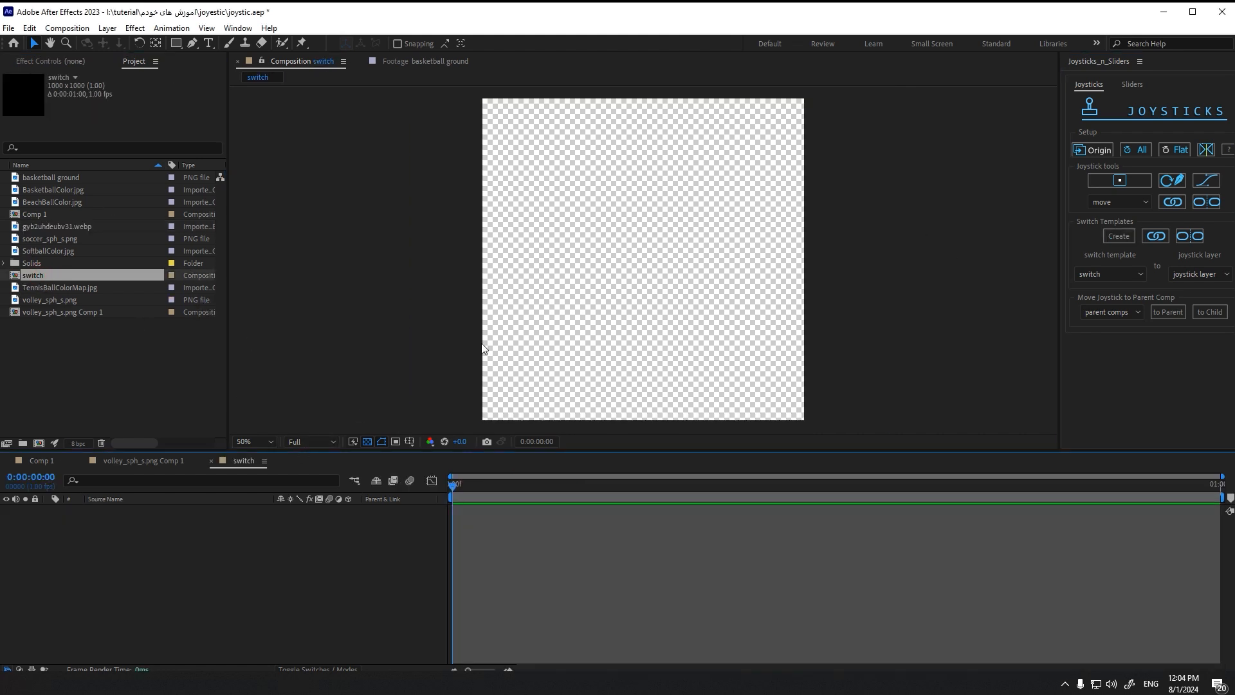
Copy all five texture layers from volley_sph_s.png Comp 1 into the switch comp and move them together near its centre
{"action": "left_click", "coordinate": [143, 461]}
{"action": "left_click_drag", "start_coordinate": [110, 575], "coordinate": [100, 507]}
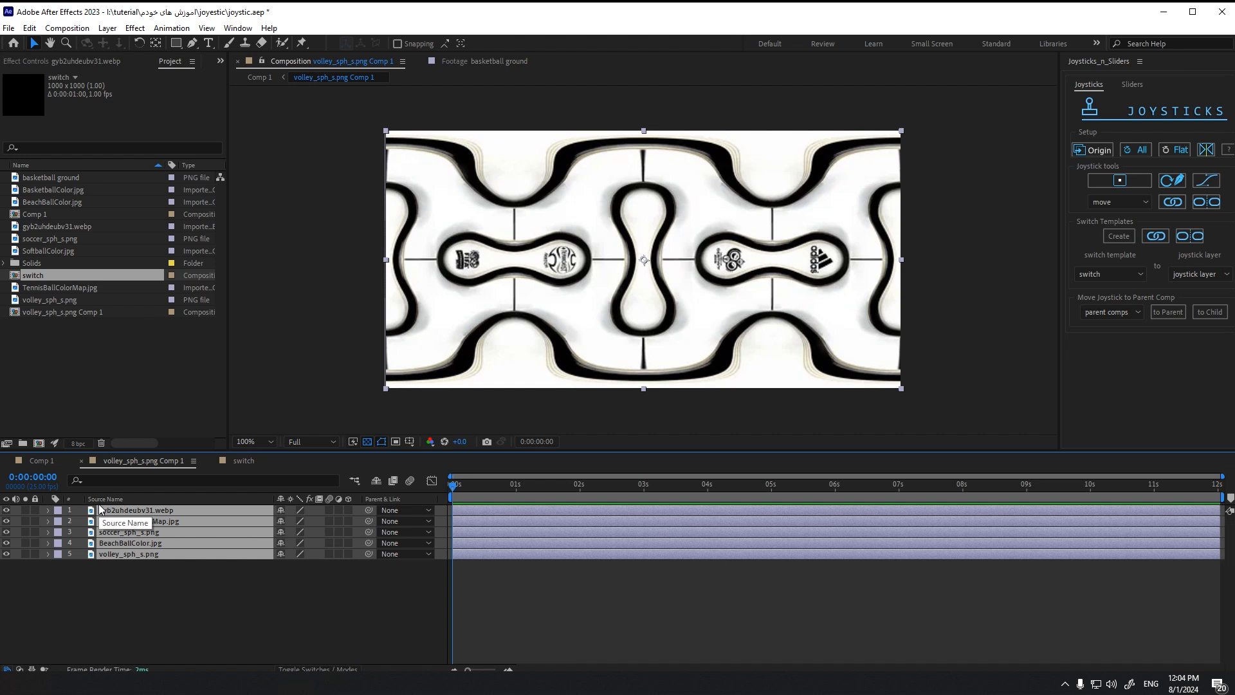
{"action": "left_click", "coordinate": [242, 462]}
{"action": "key", "text": "ctrl+v"}
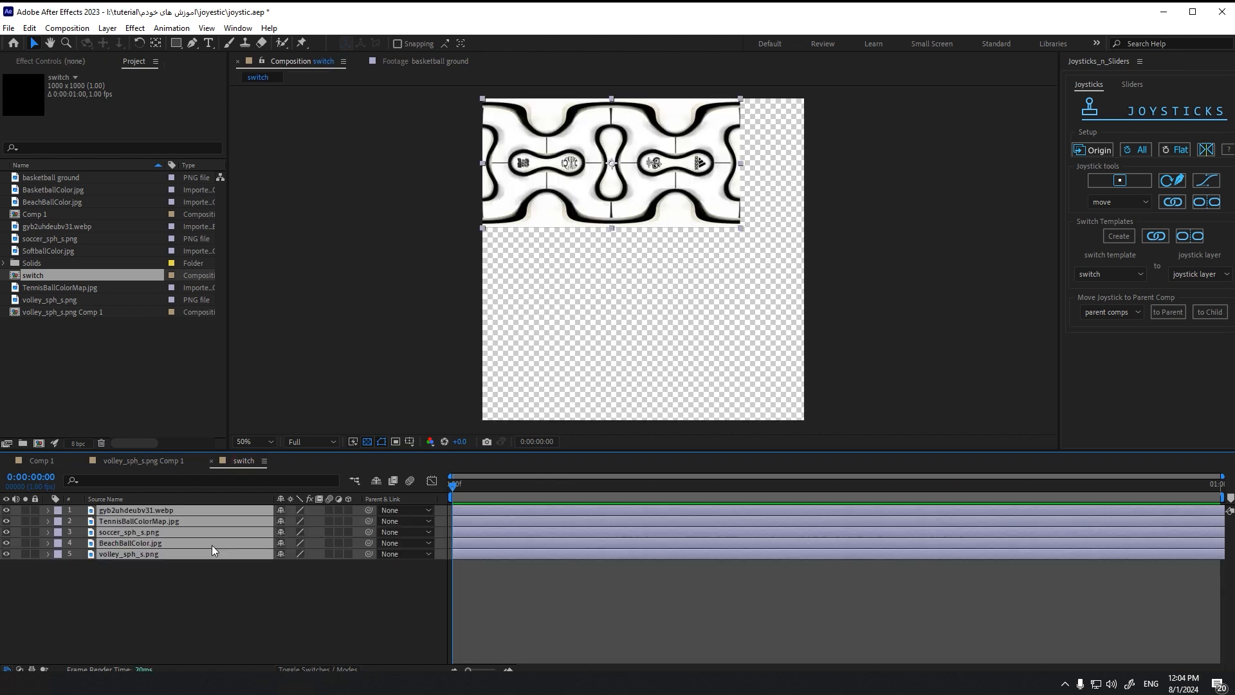
{"action": "double_click", "coordinate": [624, 176]}
{"action": "left_click_drag", "start_coordinate": [623, 177], "coordinate": [653, 278]}
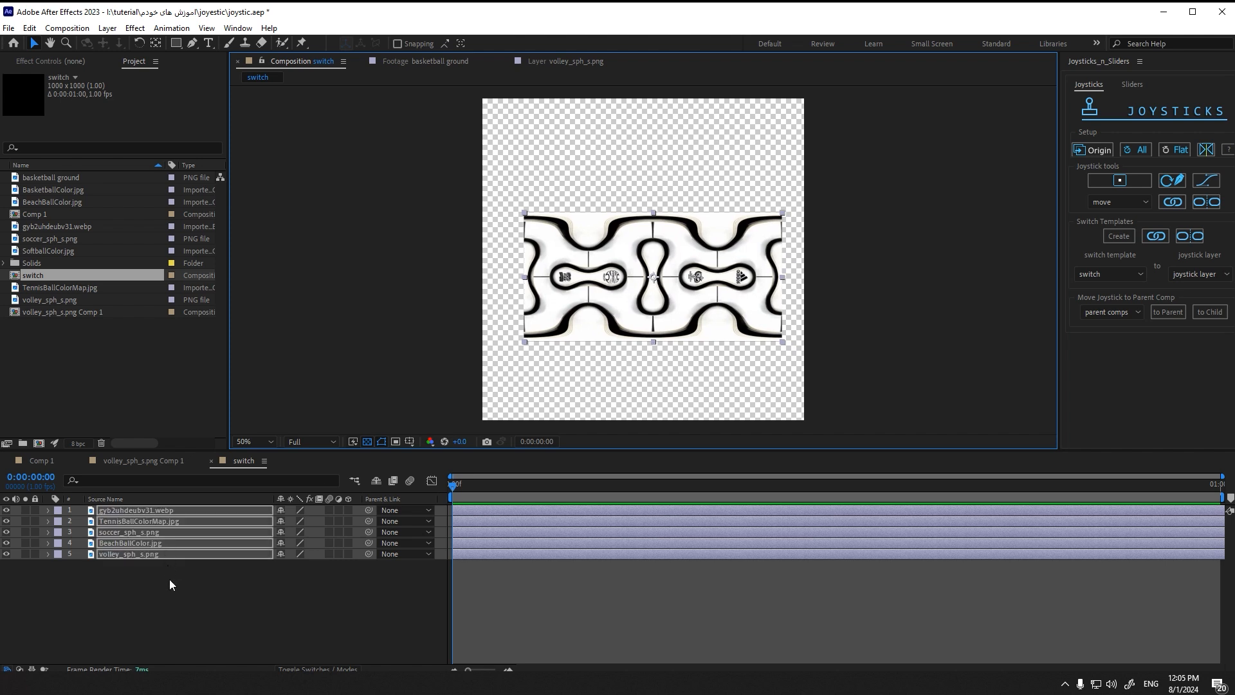
Scale all five layers down together, reaching 46% for the volley and soccer textures, 146% for tennis and beach, and 106.4% for gyb2uhdeubv31.webp
{"action": "left_click_drag", "start_coordinate": [168, 578], "coordinate": [91, 501]}
{"action": "key", "text": "s"}
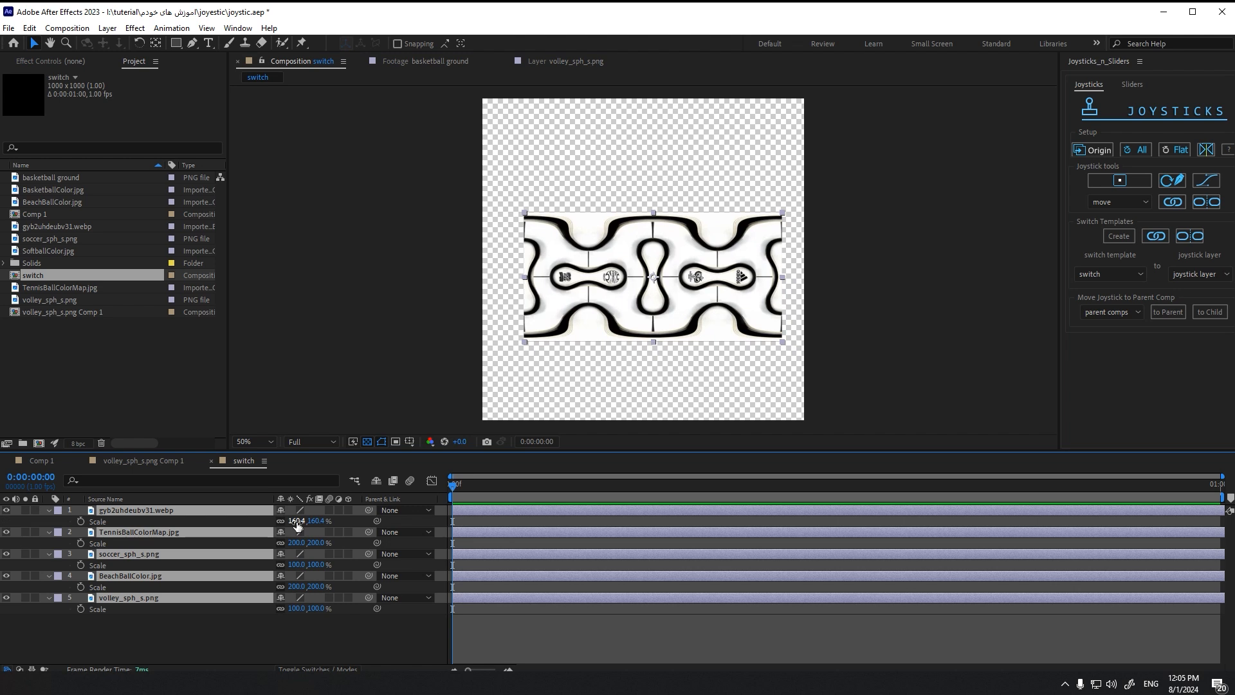
{"action": "left_click_drag", "start_coordinate": [295, 523], "coordinate": [276, 554]}
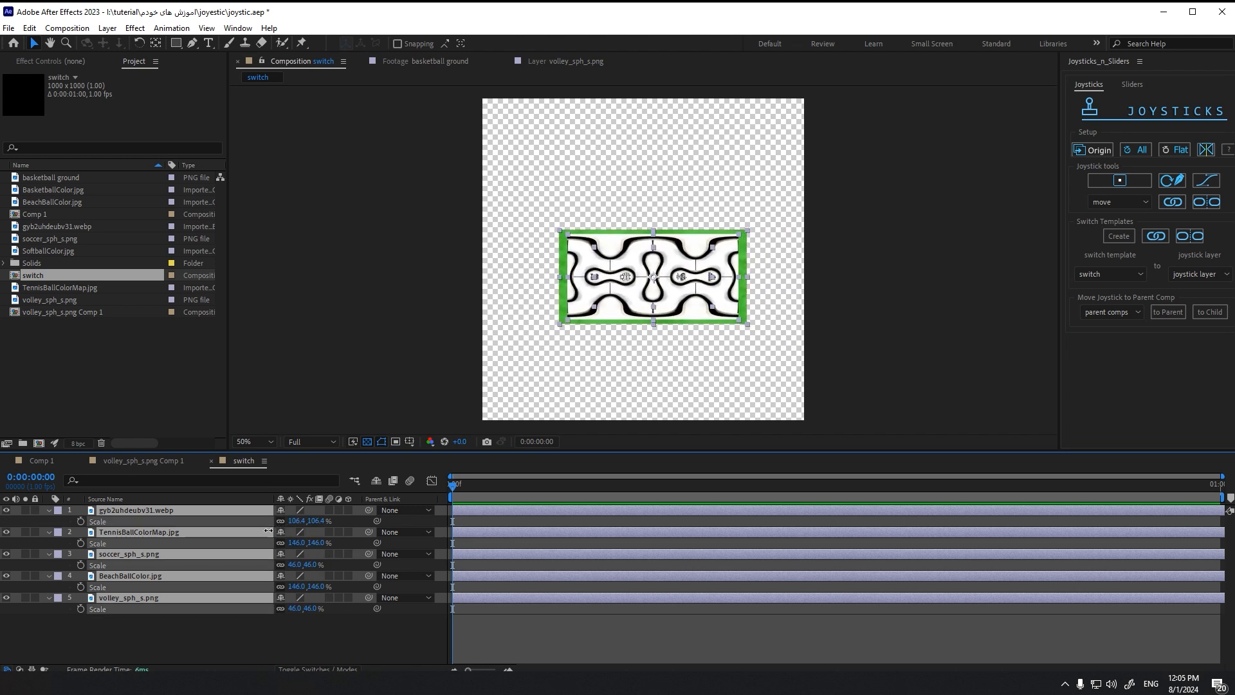
{"action": "left_click", "coordinate": [285, 629]}
{"action": "key", "text": "/"}
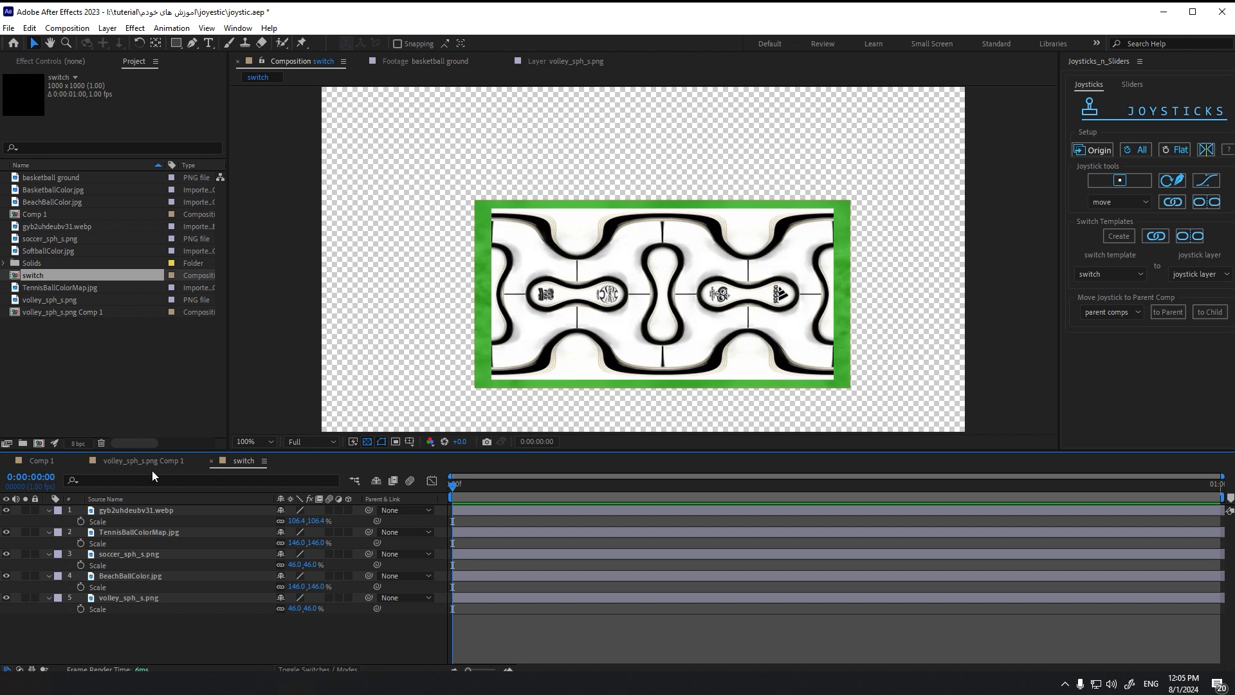
Scale TennisBallColorMap.jpg to 131.5% and BeachBallColor.jpg to 133% to match the size of the gyb2uhdeubv31.webp layer
{"action": "left_click", "coordinate": [38, 512]}
{"action": "left_click", "coordinate": [7, 512]}
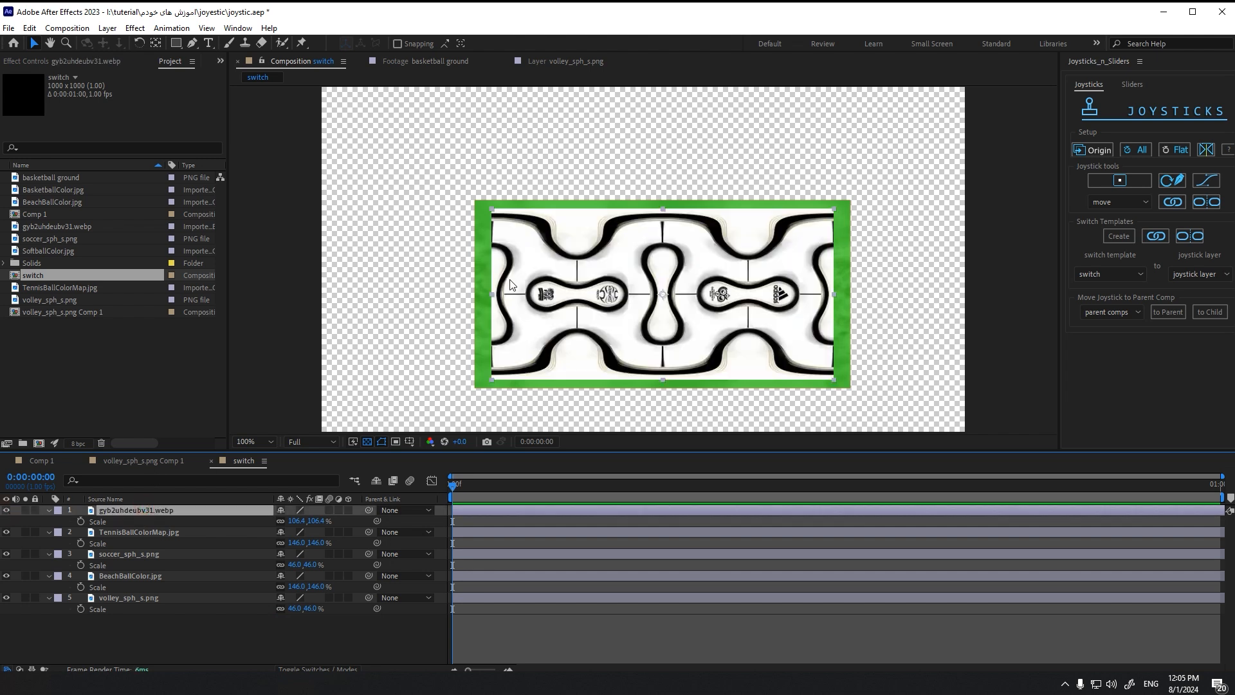
{"action": "key", "text": "ctrl+Down"}
{"action": "left_click_drag", "start_coordinate": [852, 389], "coordinate": [834, 378]}
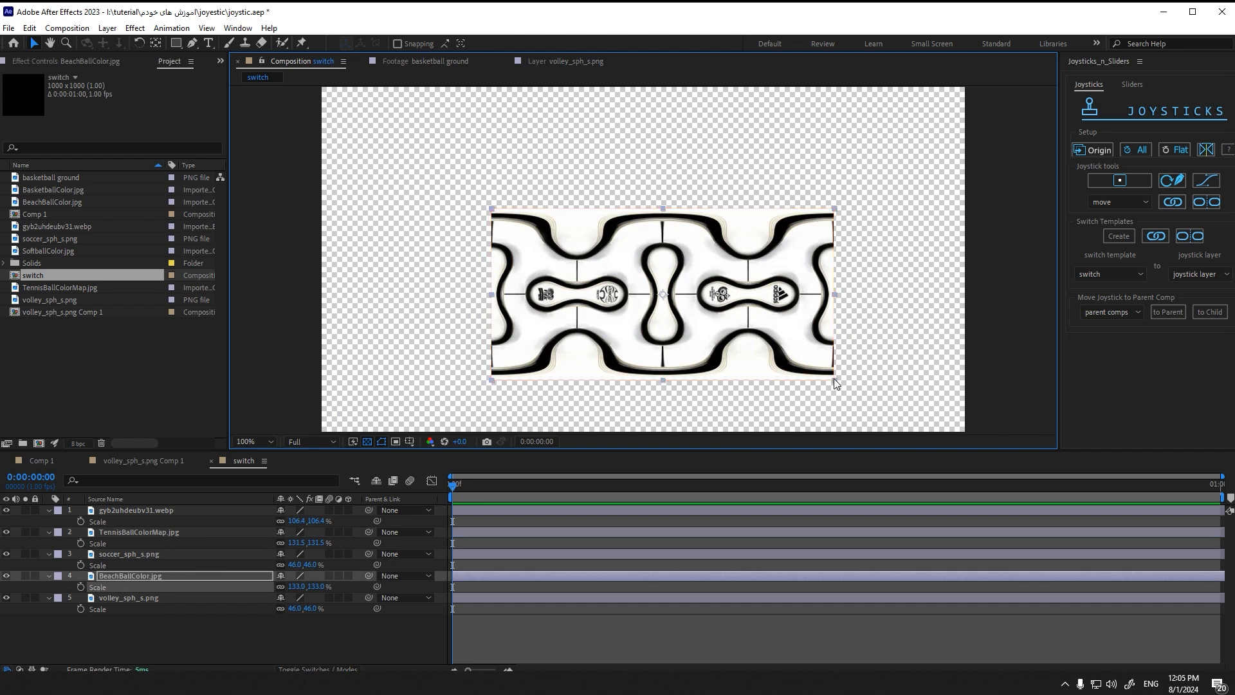
Hide the four layers above volley_sph_s.png, move volley_sph_s.png to the top of the stack, and show gyb2uhdeubv31.webp again
{"action": "left_click_drag", "start_coordinate": [7, 575], "coordinate": [8, 512]}
{"action": "left_click", "coordinate": [8, 510]}
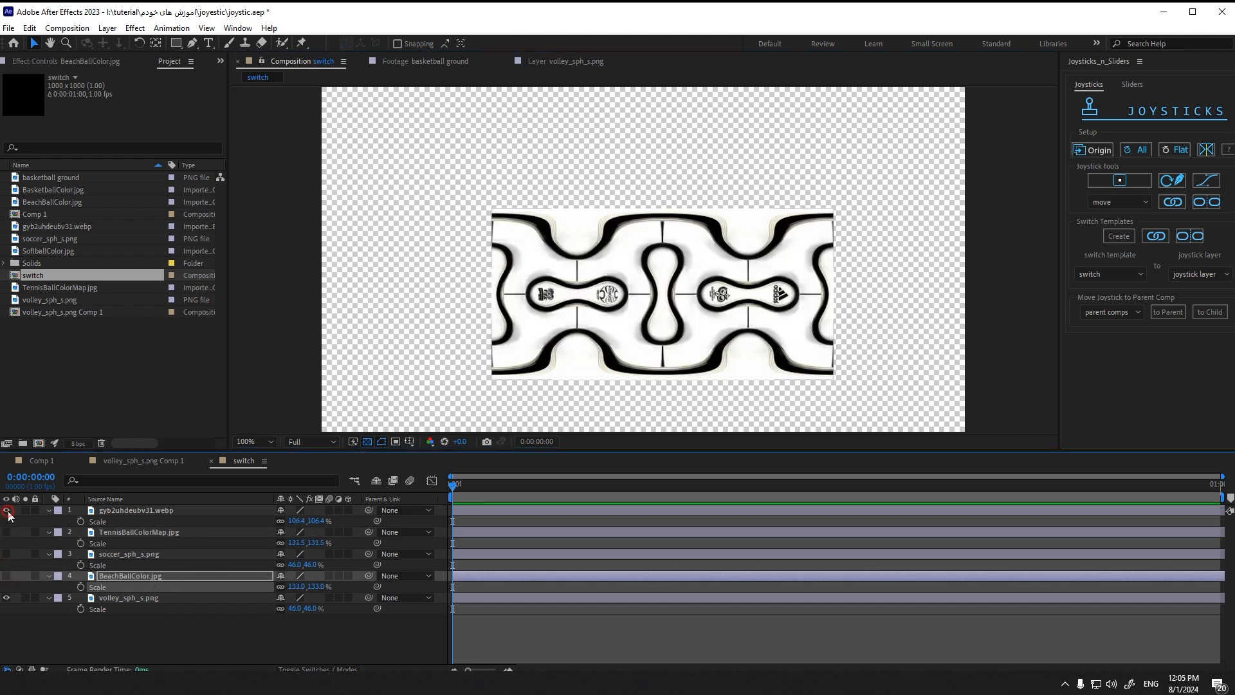
{"action": "left_click", "coordinate": [8, 511]}
{"action": "left_click", "coordinate": [110, 599]}
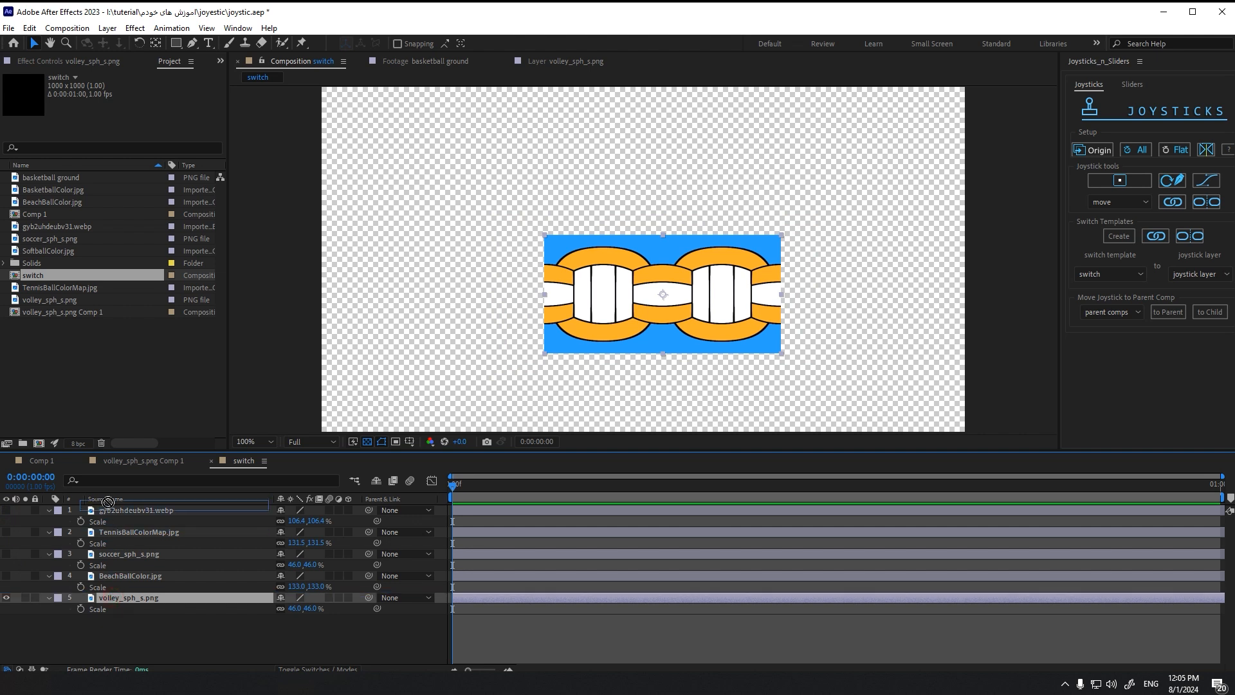
{"action": "left_click_drag", "start_coordinate": [108, 502], "coordinate": [106, 503]}
{"action": "left_click", "coordinate": [8, 532]}
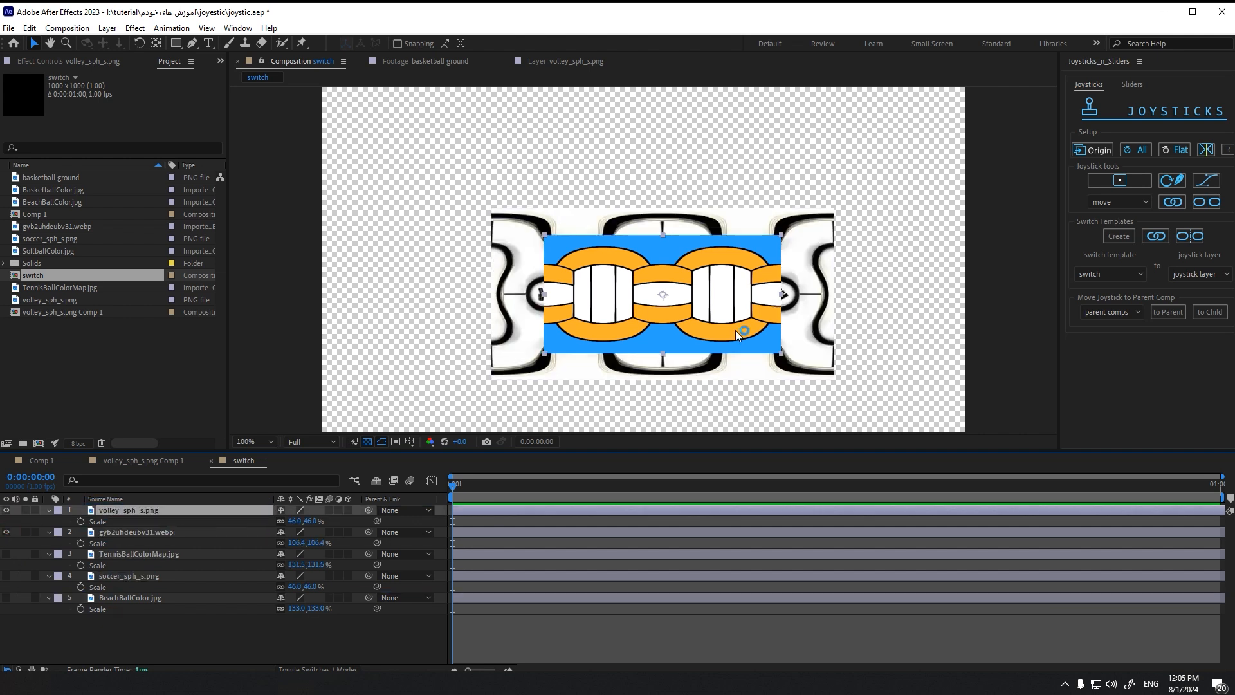
{"action": "left_click_drag", "start_coordinate": [781, 352], "coordinate": [812, 378]}
{"action": "key", "text": "ctrl+z"}
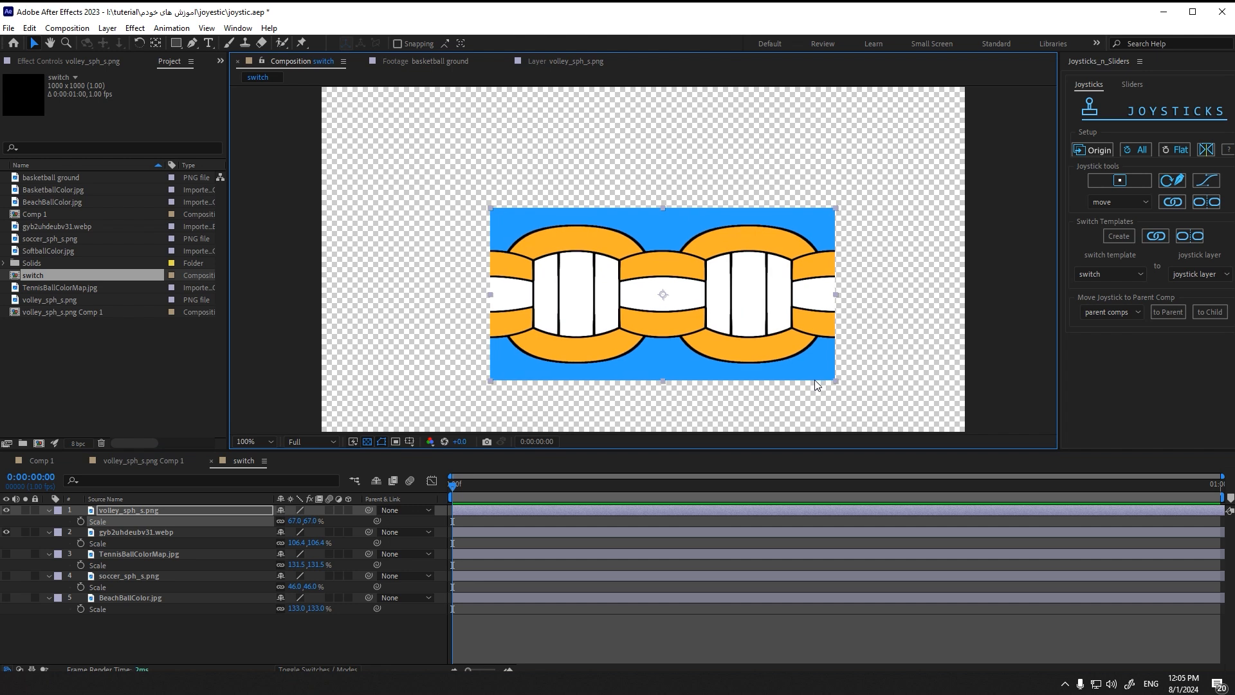
{"action": "left_click", "coordinate": [829, 376]}
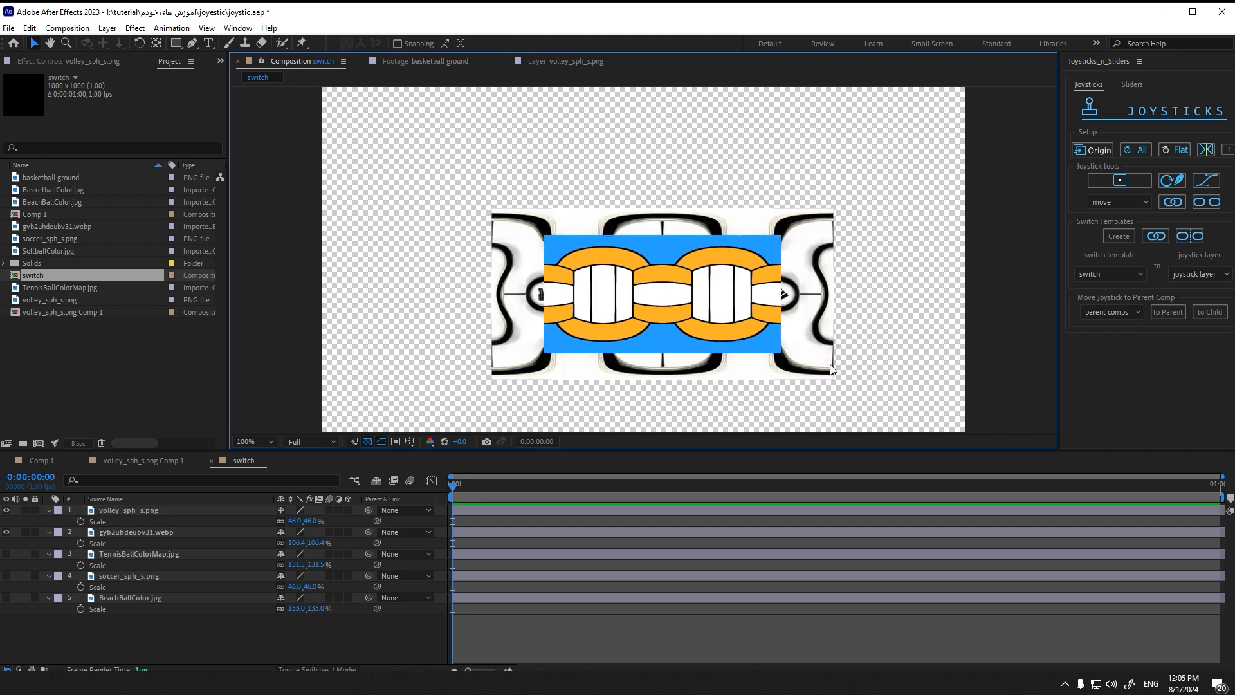
Scale gyb2uhdeubv31.webp to 73.6% and the re-shown TennisBallColorMap.jpg to 92% to match the volleyball texture's size
{"action": "left_click_drag", "start_coordinate": [834, 375], "coordinate": [781, 353]}
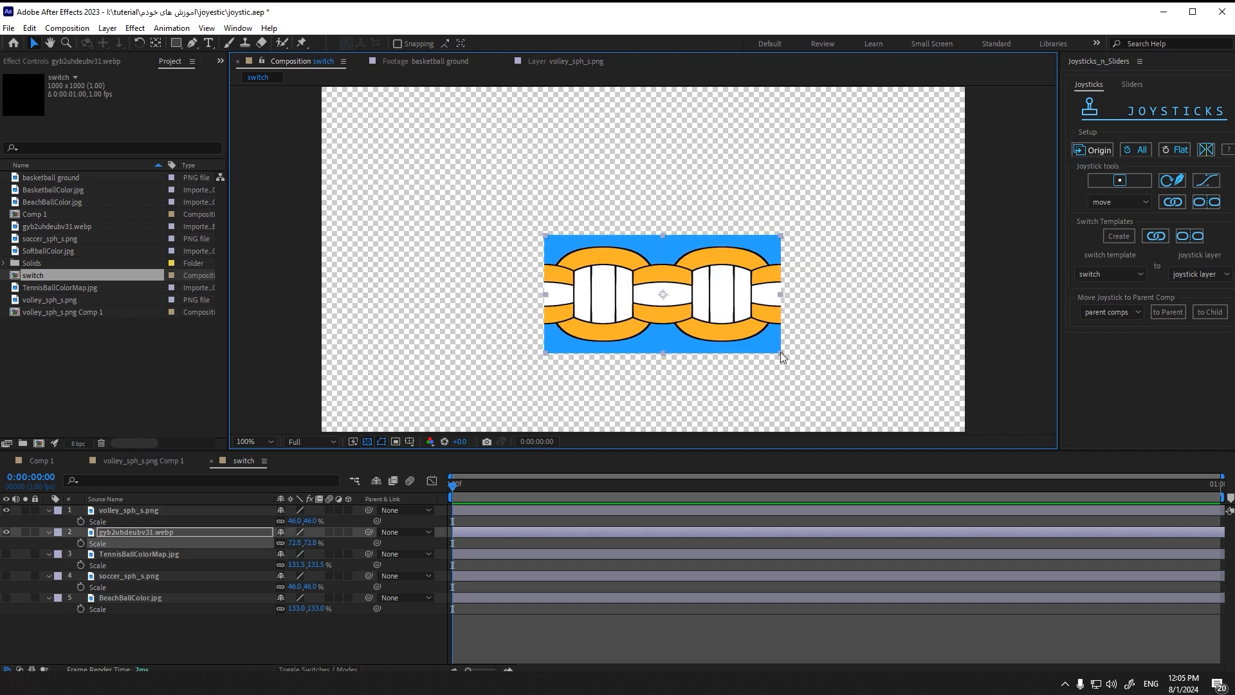
{"action": "left_click", "coordinate": [5, 554]}
{"action": "left_click", "coordinate": [807, 366]}
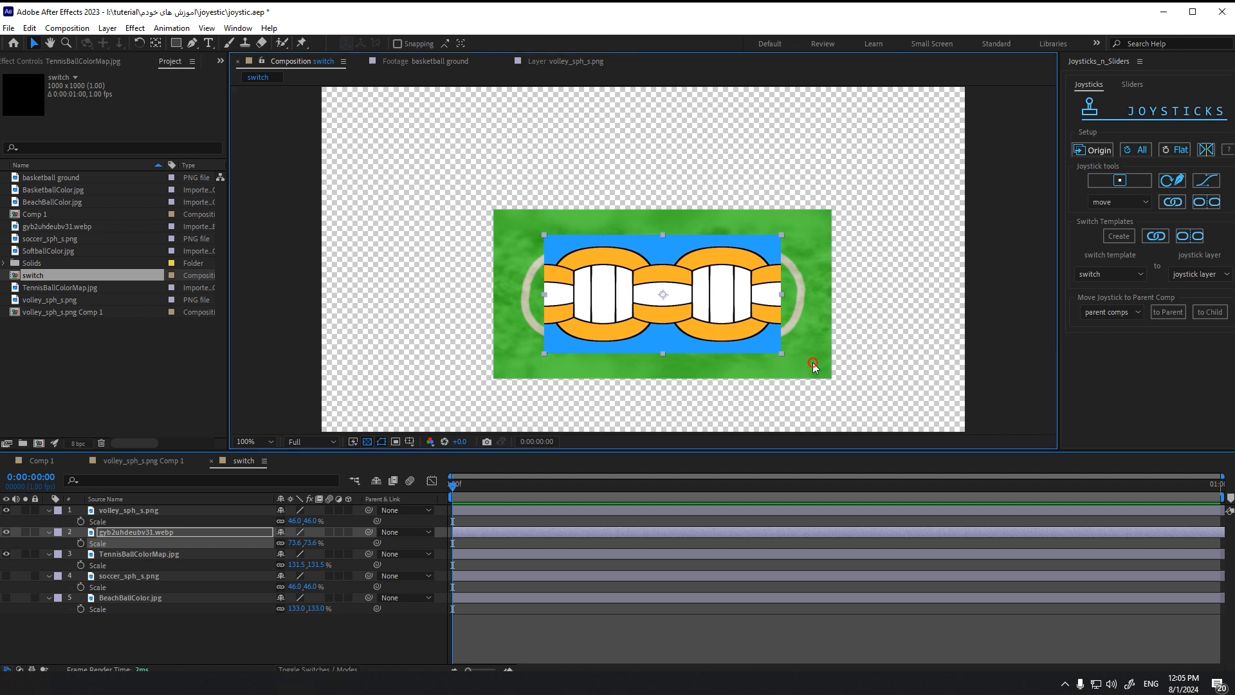
{"action": "left_click_drag", "start_coordinate": [831, 379], "coordinate": [781, 353]}
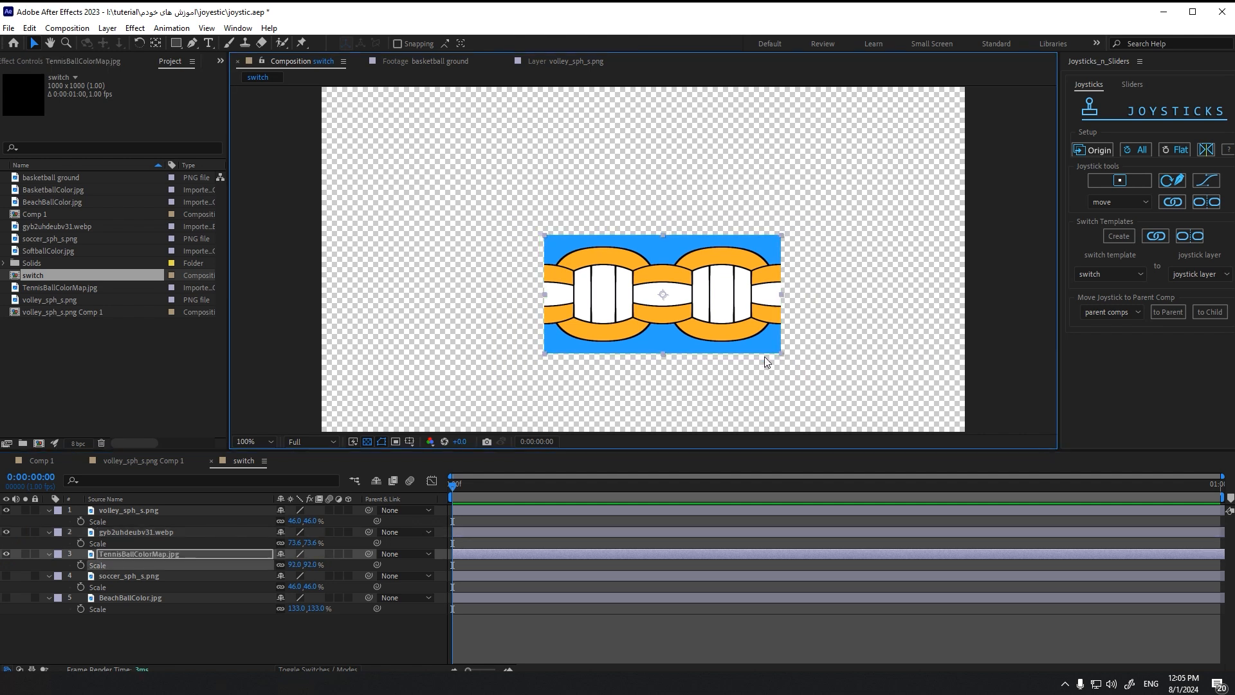
Show the soccer_sph_s.png and BeachBallColor.jpg layers again and scale BeachBallColor.jpg to 91.5% to match the volleyball texture
{"action": "left_click", "coordinate": [6, 576]}
{"action": "left_click", "coordinate": [124, 576]}
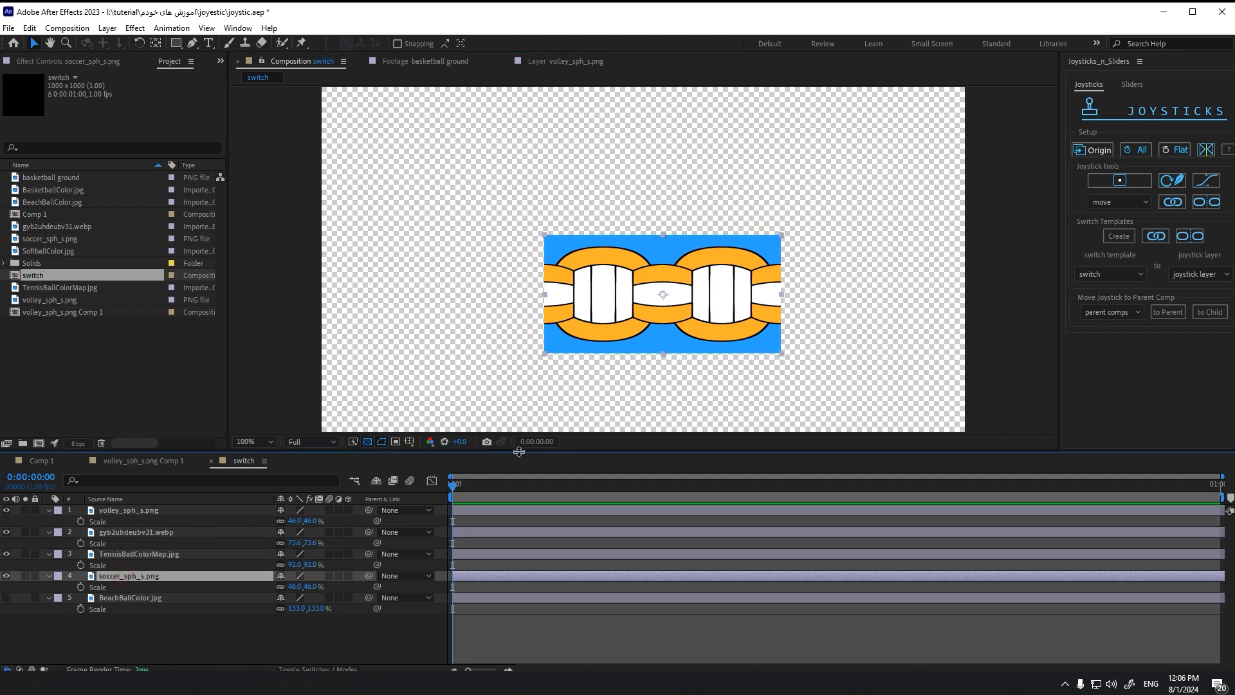
{"action": "left_click", "coordinate": [25, 575]}
{"action": "left_click", "coordinate": [26, 576]}
{"action": "left_click", "coordinate": [7, 598]}
{"action": "left_click", "coordinate": [835, 381]}
{"action": "left_click_drag", "start_coordinate": [835, 380], "coordinate": [782, 353]}
{"action": "left_click_drag", "start_coordinate": [687, 302], "coordinate": [684, 227]}
{"action": "key", "text": "ctrl+z"}
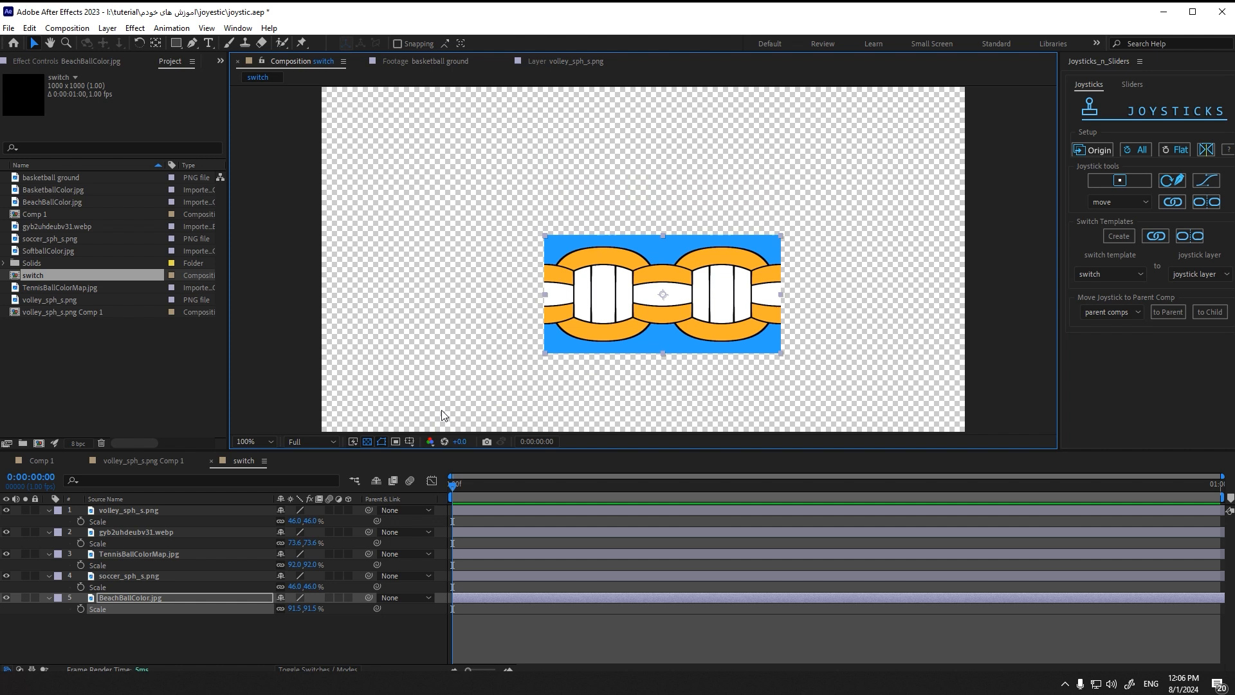
Turn on the title/action-safe guides and centre all five layers in the switch comp at position 500, 500
{"action": "left_click", "coordinate": [410, 442]}
{"action": "scroll", "coordinate": [597, 325], "scroll_direction": "down", "scroll_amount": 1}
{"action": "scroll", "coordinate": [612, 313], "scroll_direction": "up", "scroll_amount": 1}
{"action": "left_click", "coordinate": [143, 511], "text": "shift"}
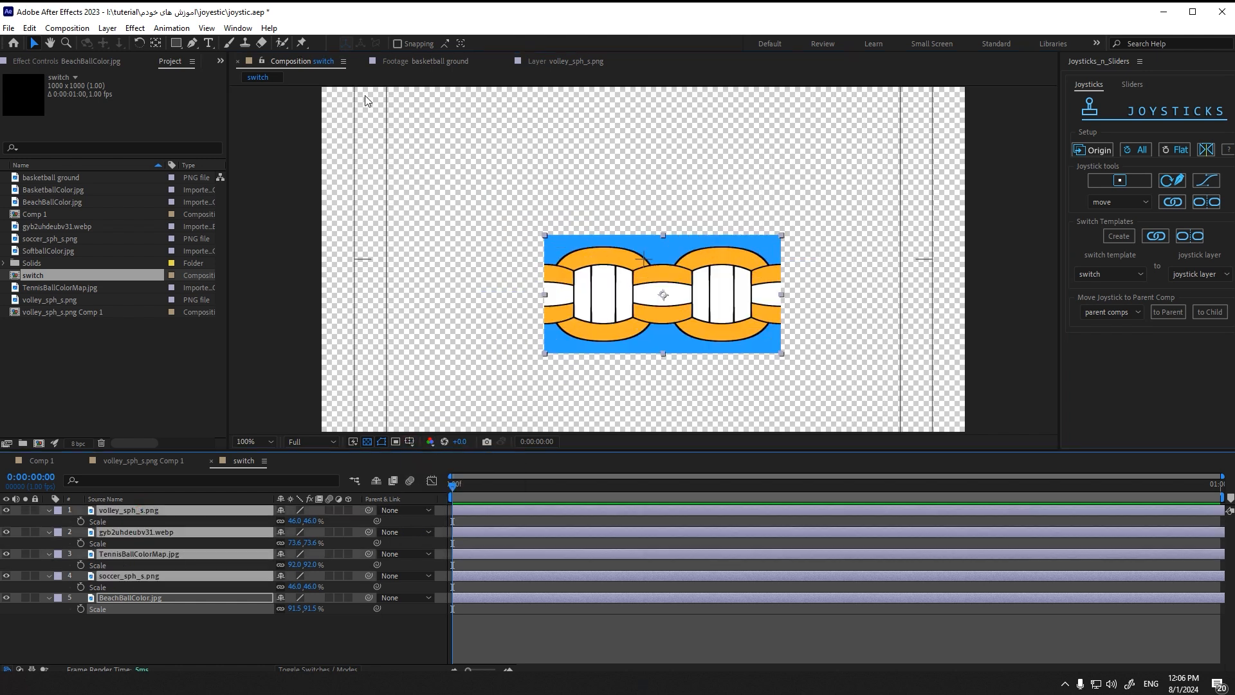
{"action": "left_click", "coordinate": [274, 636]}
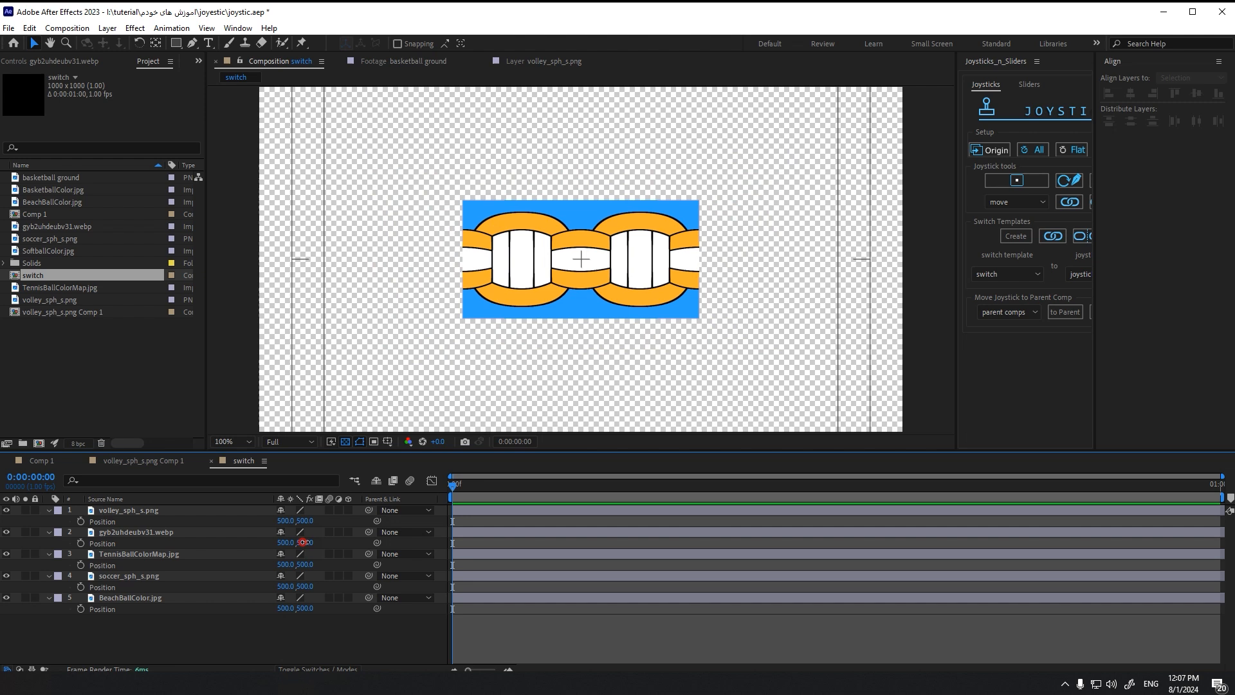
Place gyb2uhdeubv31.webp below the volleyball texture at Y 684 and TennisBallColorMap.jpg to its left at X 133
{"action": "left_click_drag", "start_coordinate": [301, 543], "coordinate": [410, 549]}
{"action": "scroll", "coordinate": [652, 300], "scroll_direction": "down", "scroll_amount": 1}
{"action": "scroll", "coordinate": [651, 300], "scroll_direction": "up", "scroll_amount": 1}
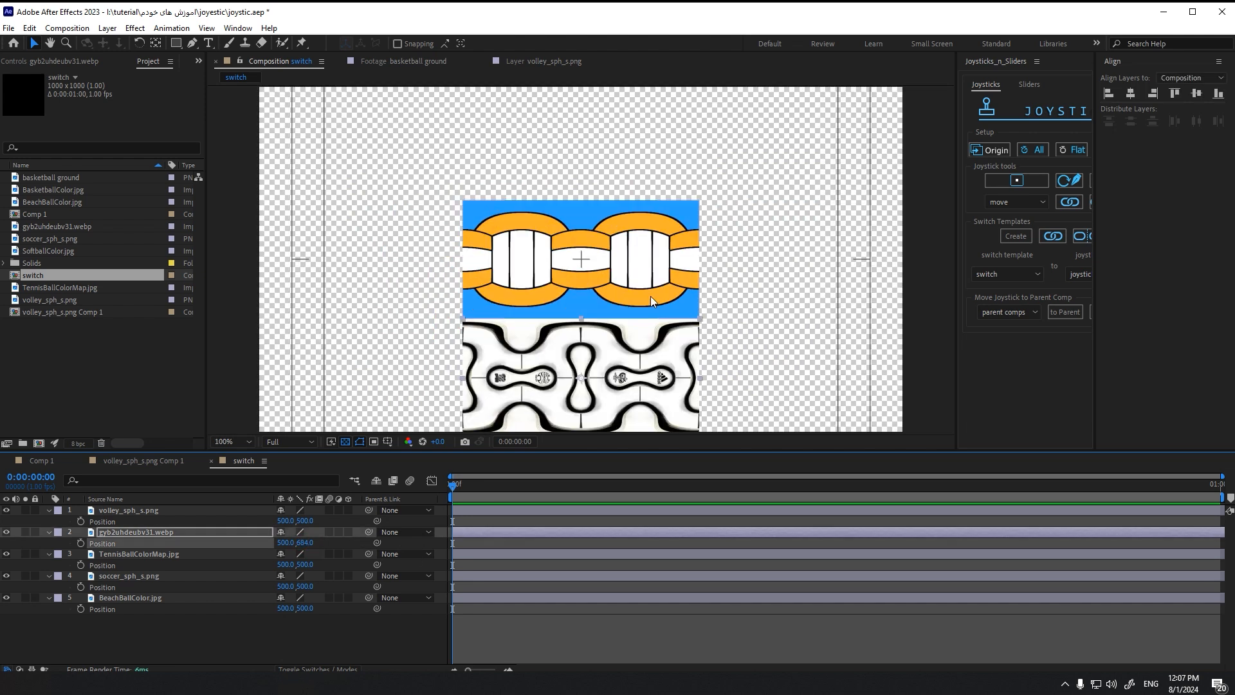
{"action": "left_click_drag", "start_coordinate": [285, 565], "coordinate": [78, 595]}
{"action": "scroll", "coordinate": [474, 341], "scroll_direction": "down", "scroll_amount": 1}
{"action": "scroll", "coordinate": [474, 342], "scroll_direction": "up", "scroll_amount": 1}
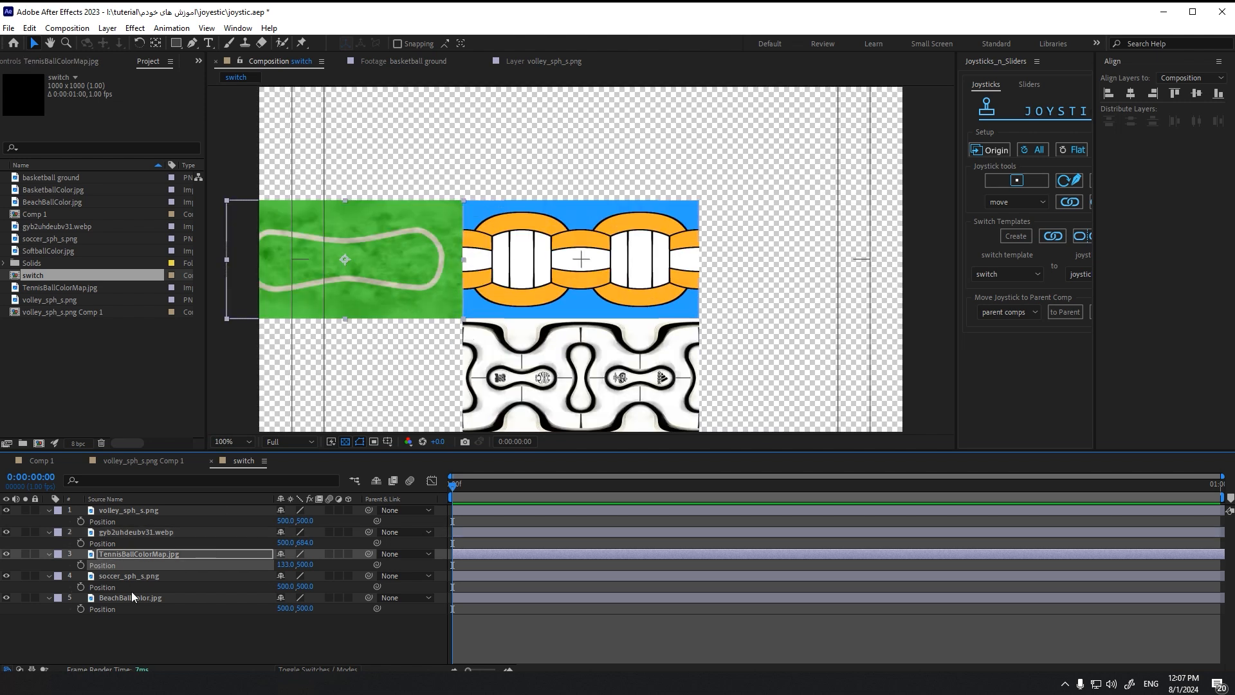
Place soccer_sph_s.png to the right of the volleyball texture at X 867 and BeachBallColor.jpg above it at Y 317
{"action": "left_click", "coordinate": [195, 586]}
{"action": "left_click_drag", "start_coordinate": [285, 586], "coordinate": [505, 573]}
{"action": "left_click_drag", "start_coordinate": [304, 608], "coordinate": [191, 609]}
{"action": "scroll", "coordinate": [588, 350], "scroll_direction": "down", "scroll_amount": 1}
{"action": "scroll", "coordinate": [588, 350], "scroll_direction": "up", "scroll_amount": 1}
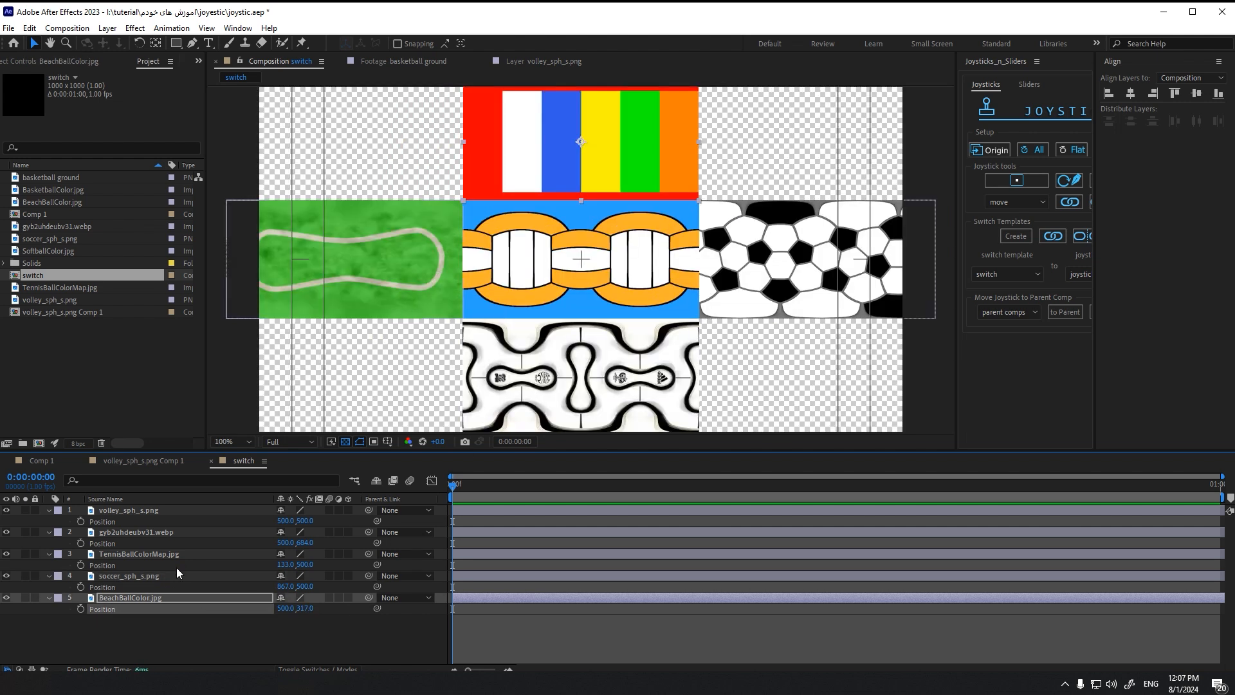
Parent the other four texture layers to volley_sph_s.png and scale that layer to 34% so the whole cross fits in the comp
{"action": "left_click", "coordinate": [158, 512]}
{"action": "left_click", "coordinate": [153, 531]}
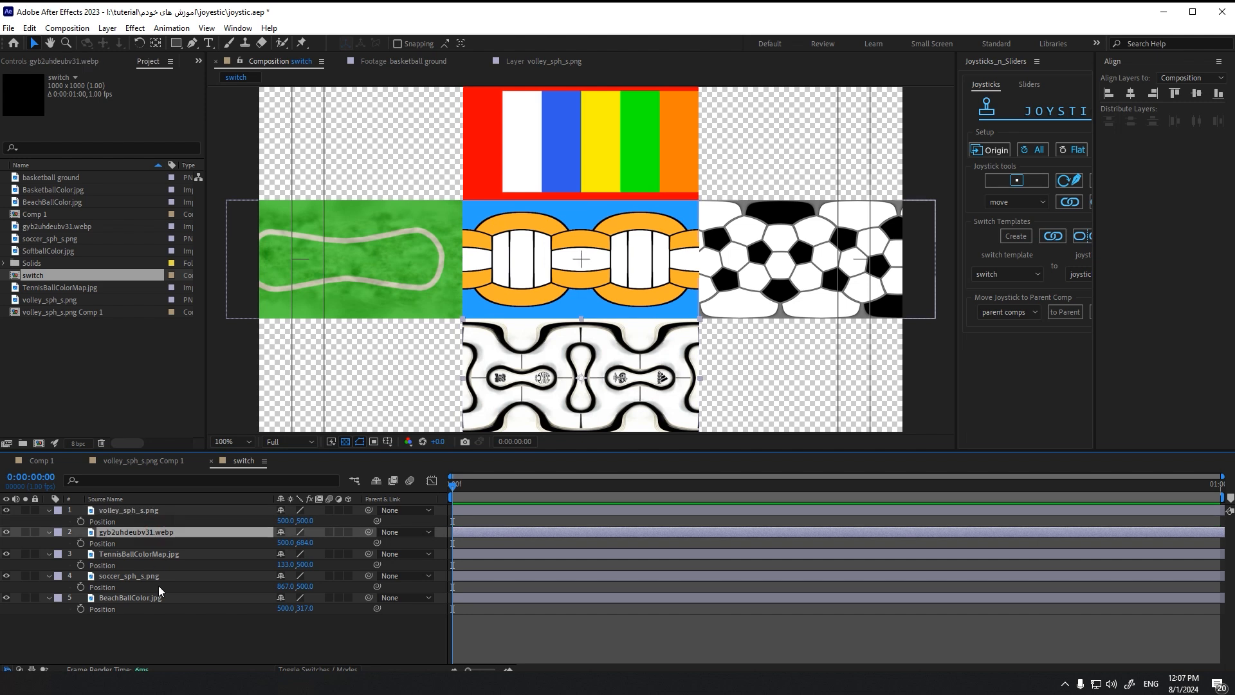
{"action": "left_click", "coordinate": [162, 598], "text": "shift"}
{"action": "left_click_drag", "start_coordinate": [376, 534], "coordinate": [301, 521]}
{"action": "left_click", "coordinate": [271, 516]}
{"action": "left_click", "coordinate": [692, 348]}
{"action": "scroll", "coordinate": [663, 314], "scroll_direction": "down", "scroll_amount": 1}
{"action": "scroll", "coordinate": [663, 314], "scroll_direction": "up", "scroll_amount": 1}
{"action": "scroll", "coordinate": [647, 311], "scroll_direction": "down", "scroll_amount": 1}
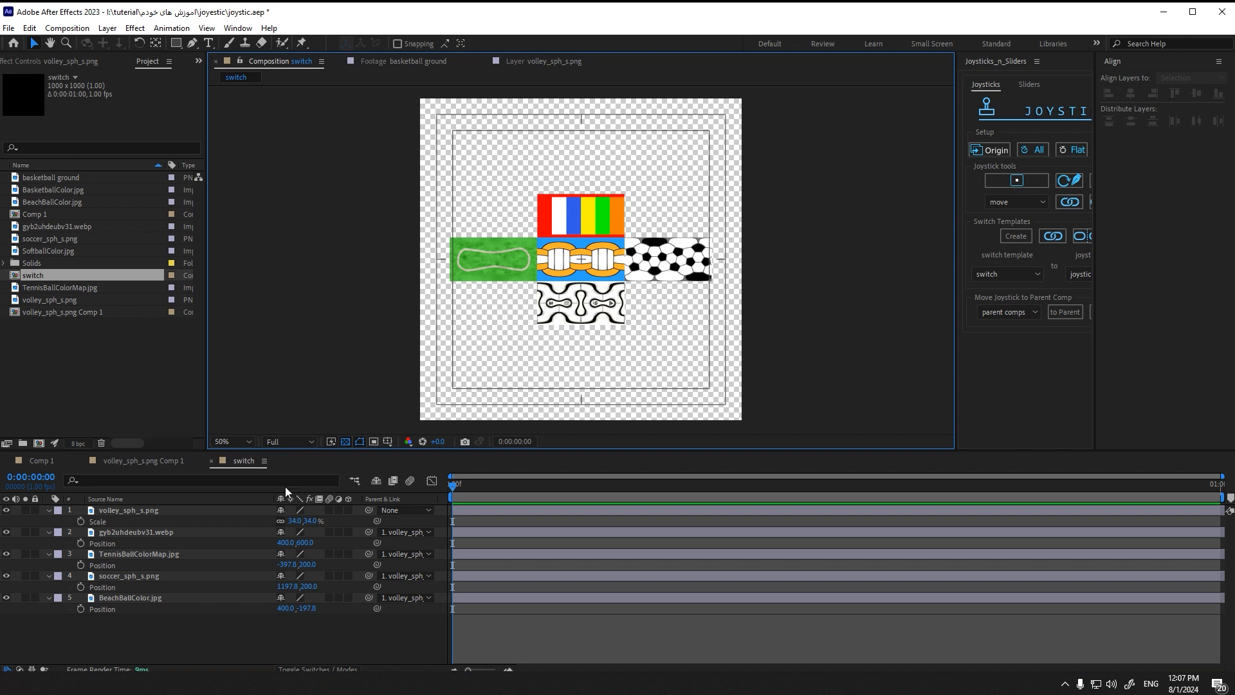
Remove the parent from the four outer texture layers by setting it to None
{"action": "left_click", "coordinate": [215, 531]}
{"action": "left_click", "coordinate": [211, 597], "text": "shift"}
{"action": "left_click", "coordinate": [402, 531]}
{"action": "left_click", "coordinate": [399, 621]}
{"action": "left_click", "coordinate": [335, 627]}
{"action": "key", "text": "period"}
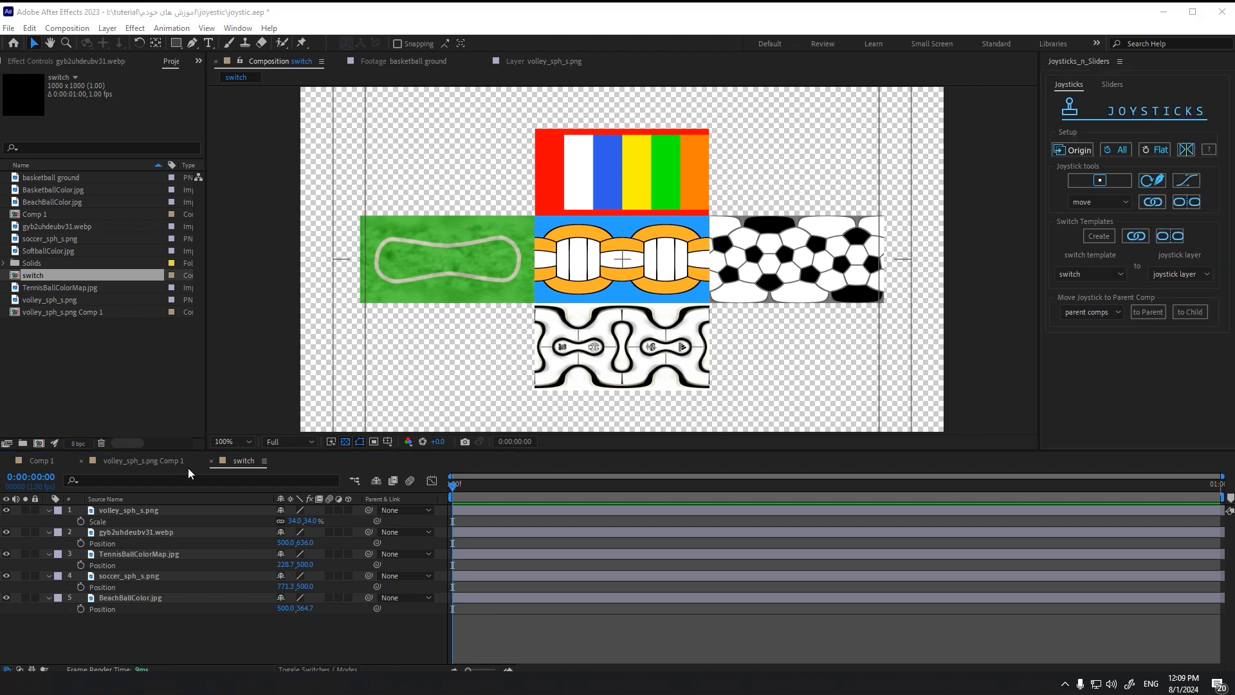
In volley_sph_s.png Comp 1, hide the four texture layers above volley_sph_s.png
{"action": "left_click", "coordinate": [149, 461]}
{"action": "left_click", "coordinate": [163, 554]}
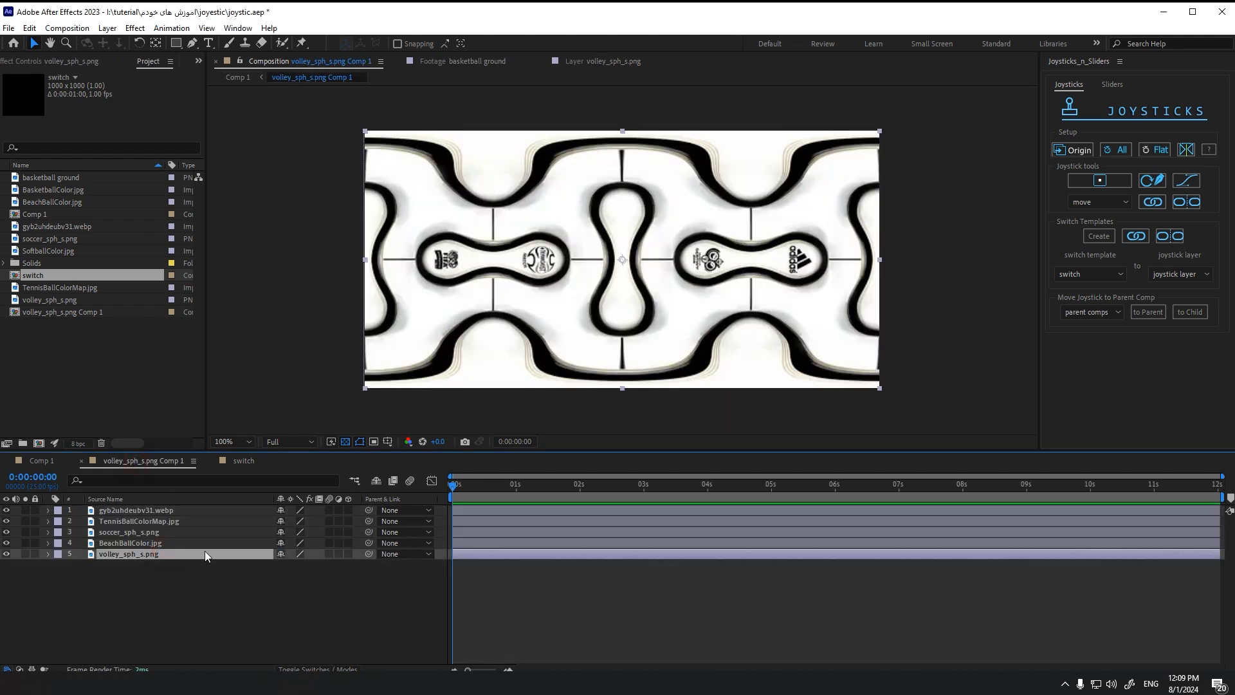
{"action": "left_click", "coordinate": [193, 510]}
{"action": "left_click_drag", "start_coordinate": [6, 510], "coordinate": [7, 544]}
{"action": "left_click", "coordinate": [137, 554]}
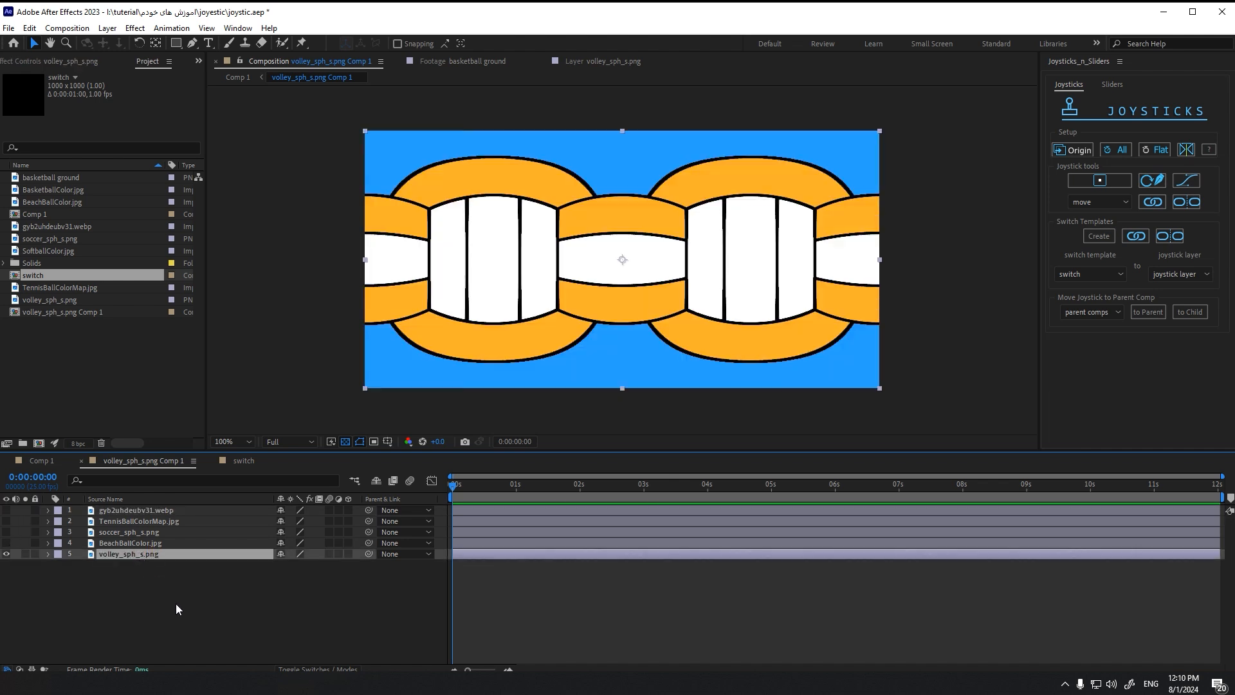
Keyframe the Position of volley_sph_s.png on each of the first five frames, 0 through 4
{"action": "key", "text": "p"}
{"action": "left_click_drag", "start_coordinate": [469, 670], "coordinate": [495, 670]}
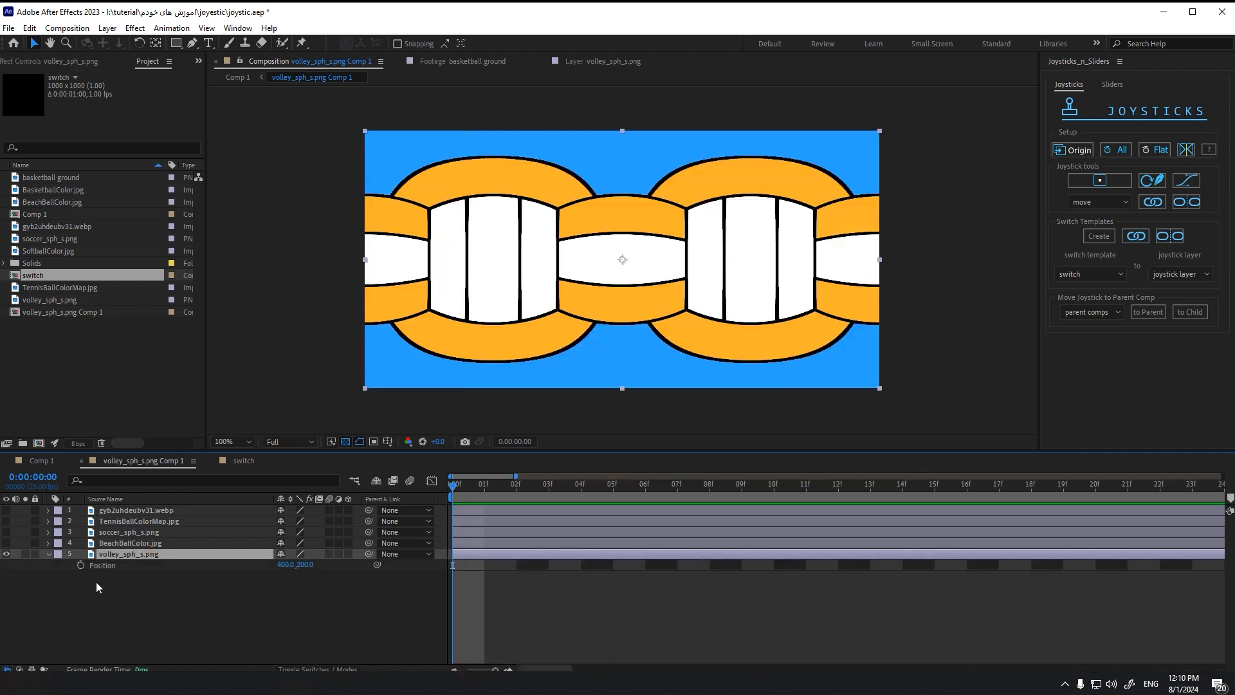
{"action": "left_click", "coordinate": [80, 565]}
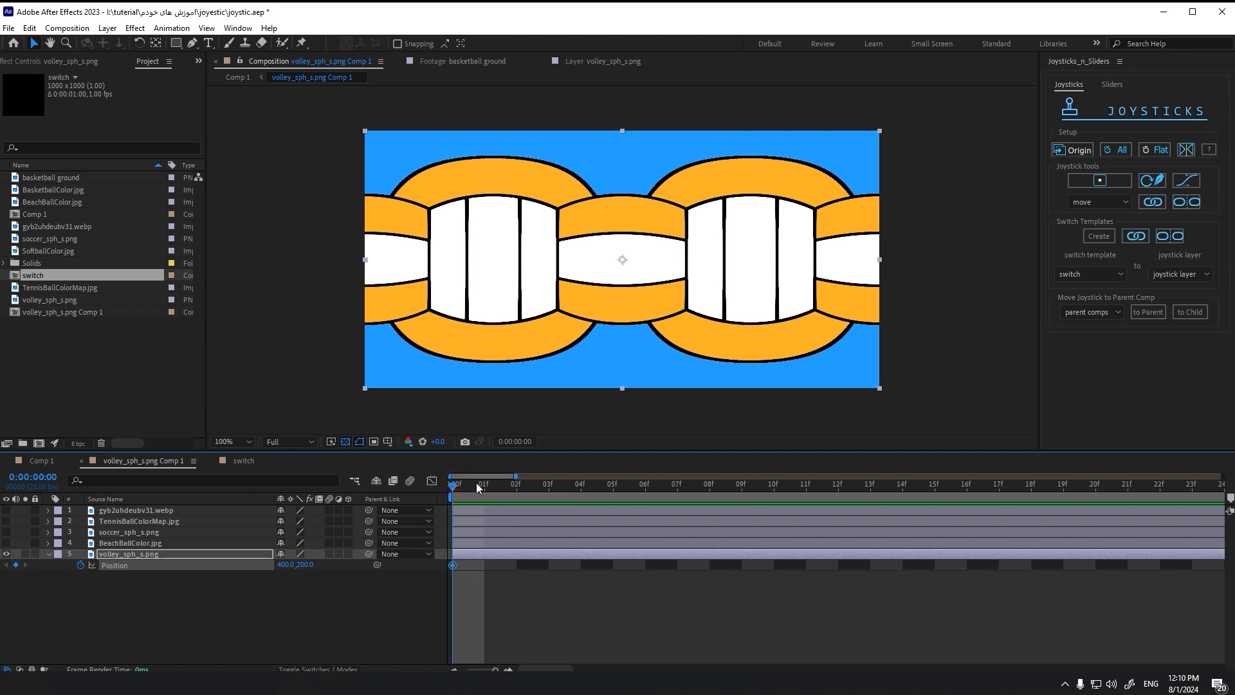
{"action": "left_click", "coordinate": [478, 487]}
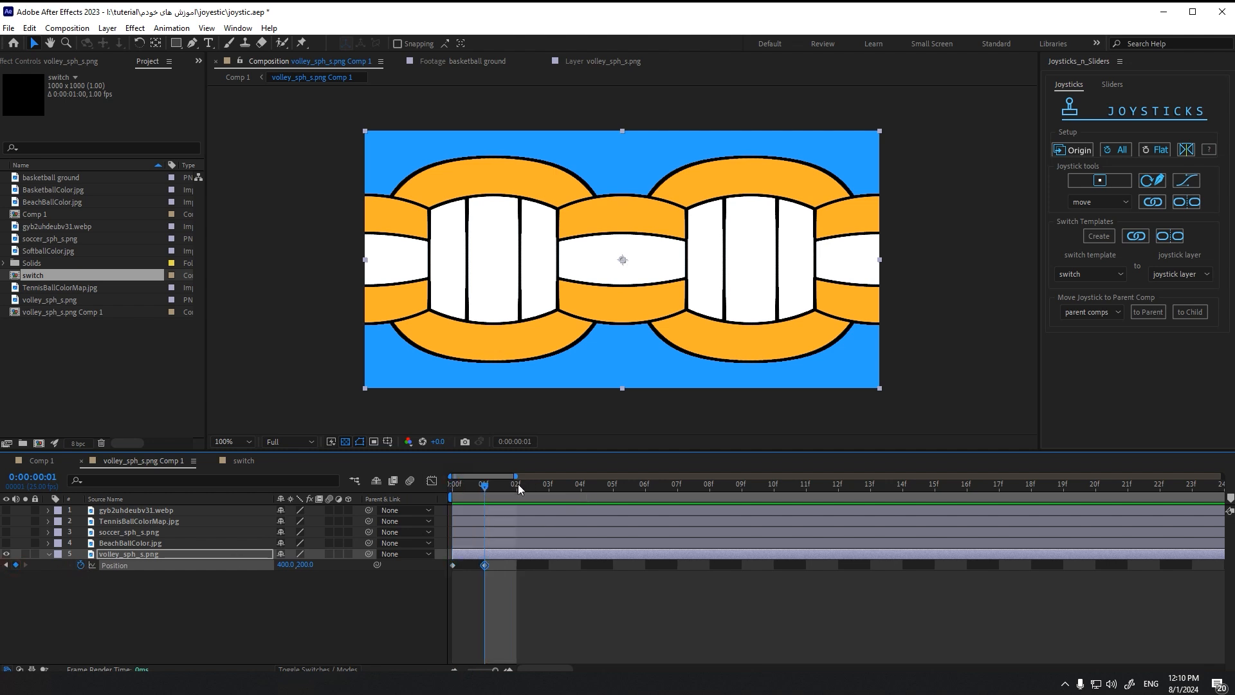
{"action": "left_click", "coordinate": [518, 488]}
{"action": "left_click", "coordinate": [554, 485]}
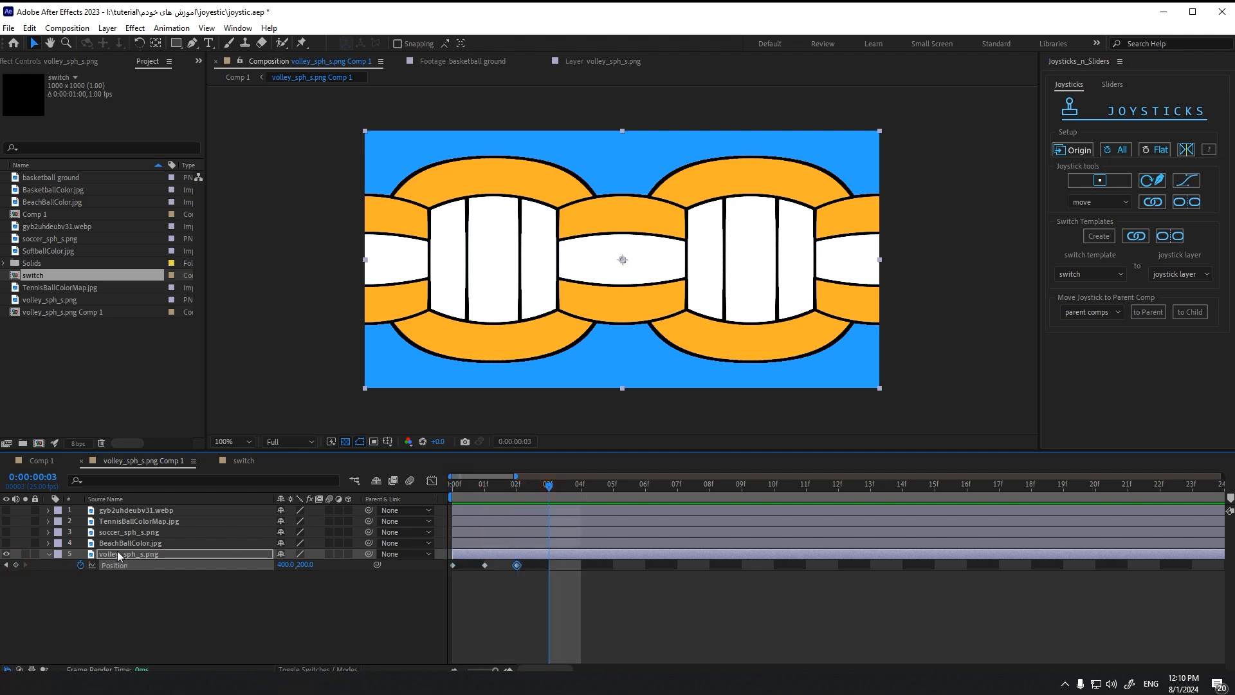
{"action": "left_click", "coordinate": [583, 489]}
{"action": "left_click", "coordinate": [16, 564]}
Create a joystick controller named ball change from the keyframed volley_sph_s.png layer
{"action": "left_click", "coordinate": [1100, 181]}
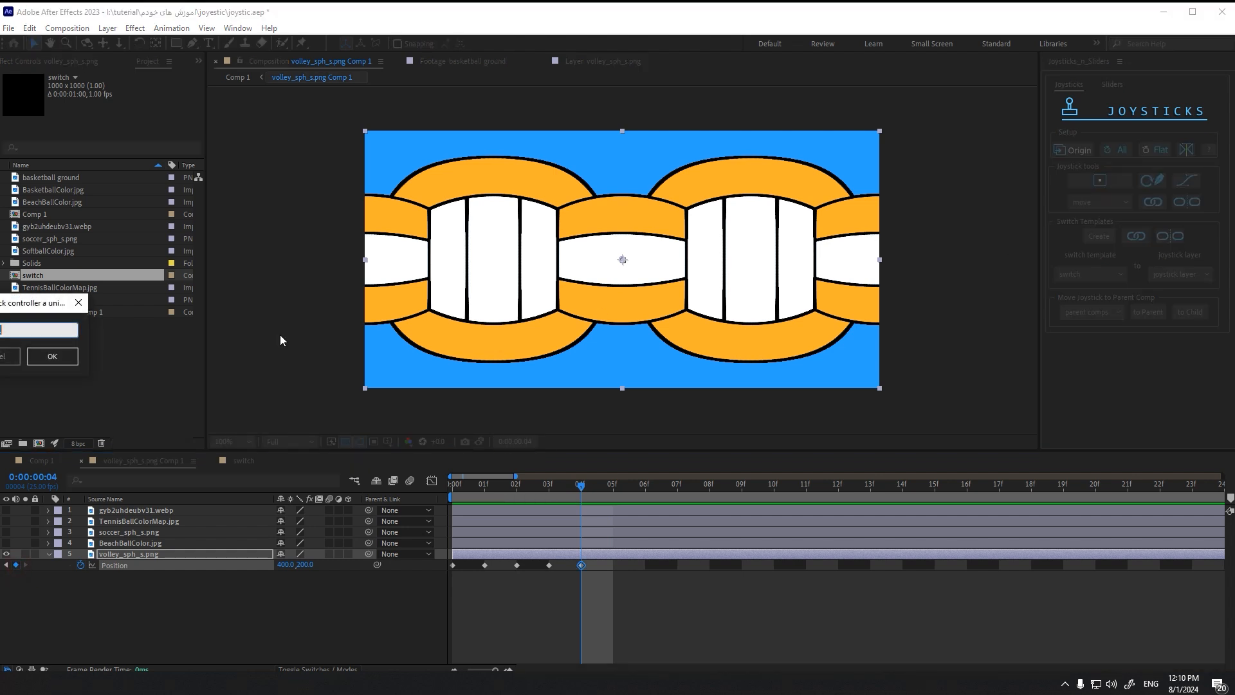
{"action": "left_click_drag", "start_coordinate": [33, 305], "coordinate": [381, 291]}
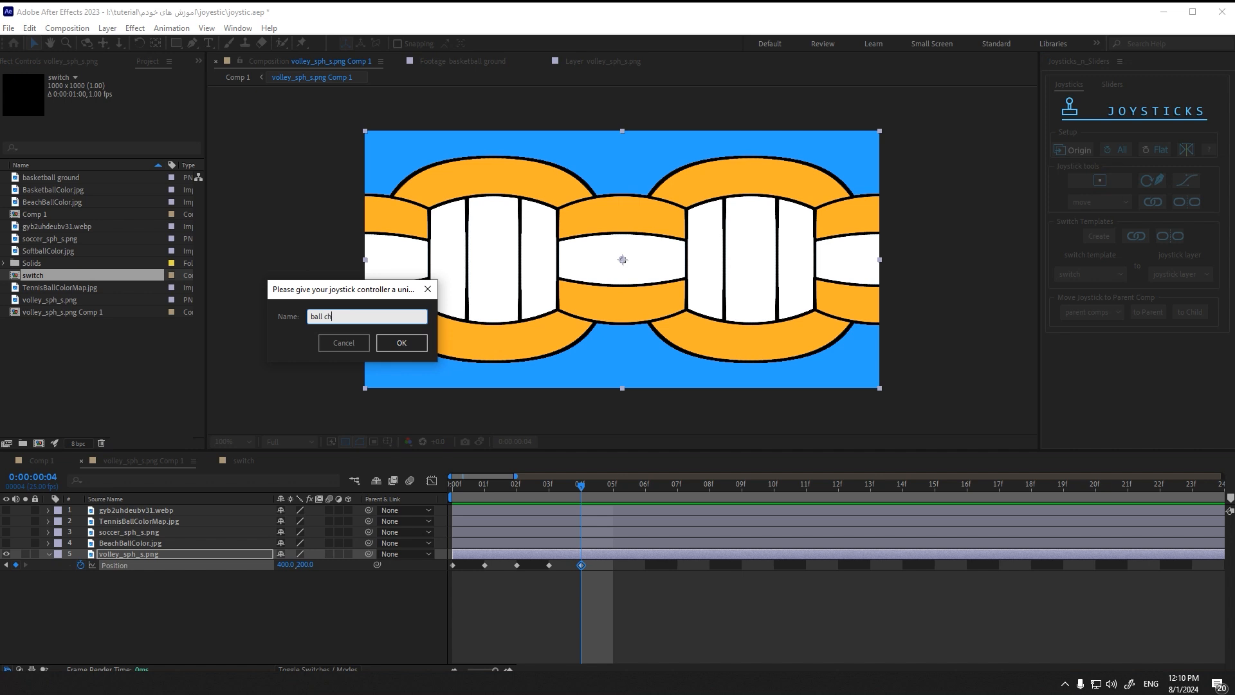
{"action": "left_click", "coordinate": [401, 342]}
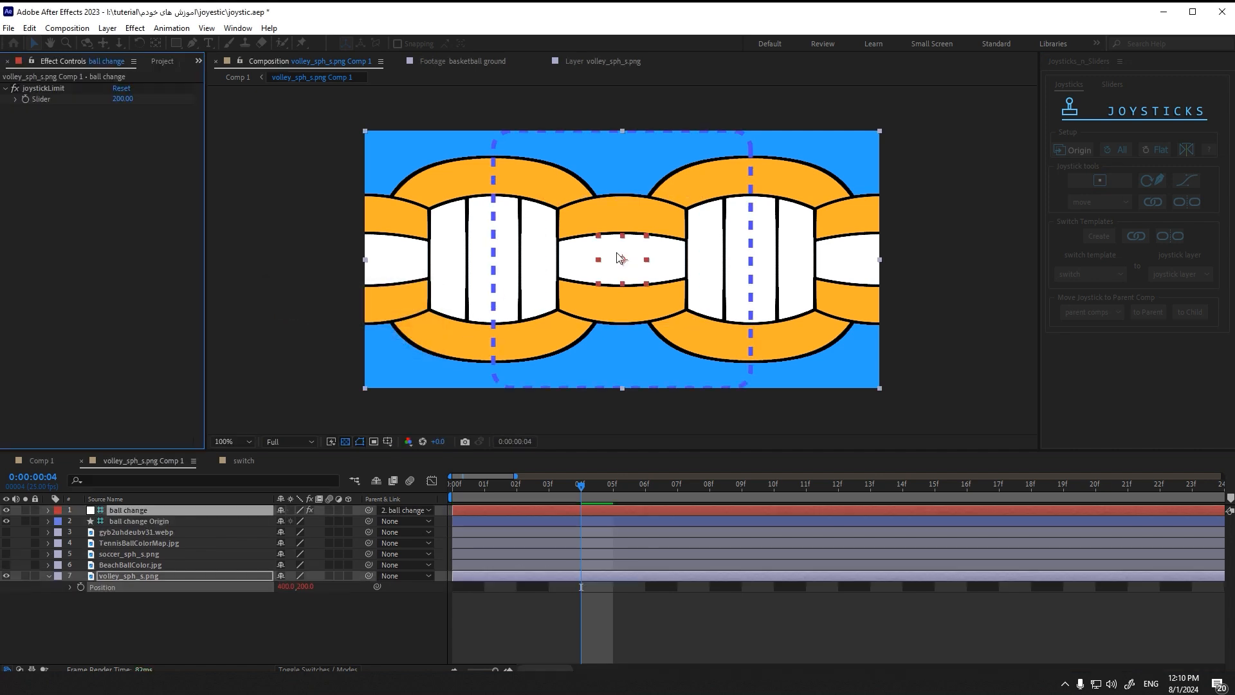
Shrink the ball change Origin frame to about half its size and move it slightly below the comp centre
{"action": "left_click", "coordinate": [84, 608]}
{"action": "left_click", "coordinate": [139, 521]}
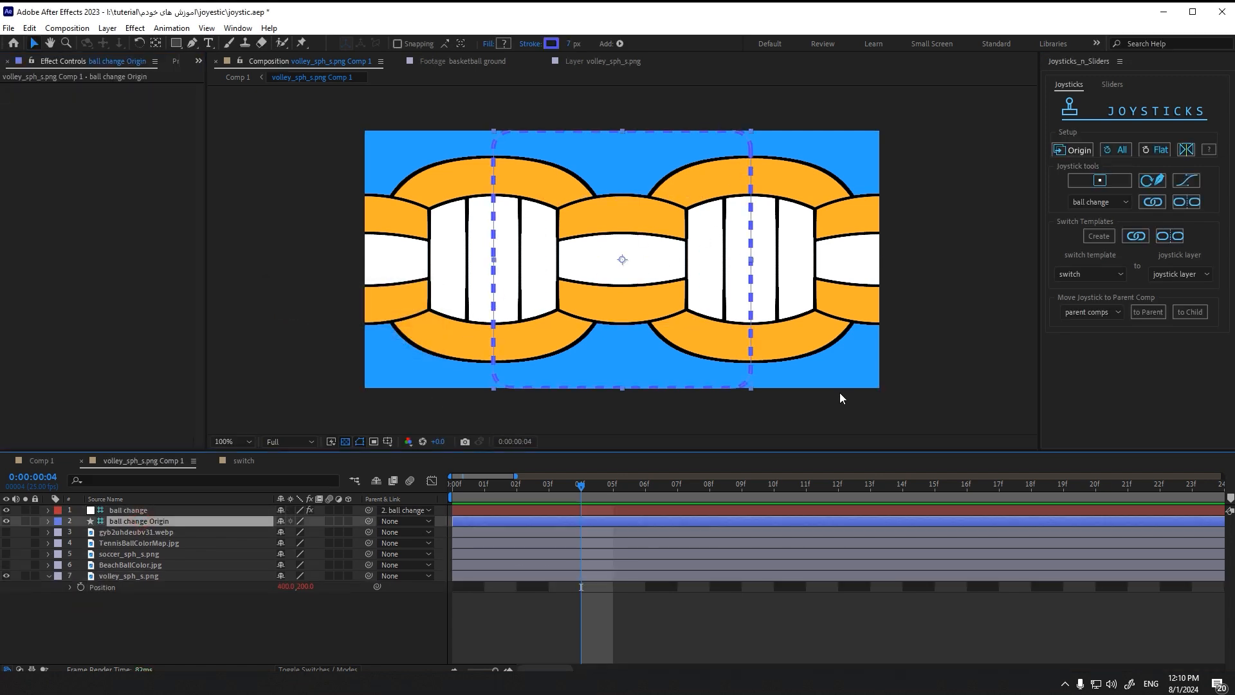
{"action": "left_click_drag", "start_coordinate": [750, 388], "coordinate": [686, 323]}
{"action": "left_click_drag", "start_coordinate": [620, 257], "coordinate": [625, 312]}
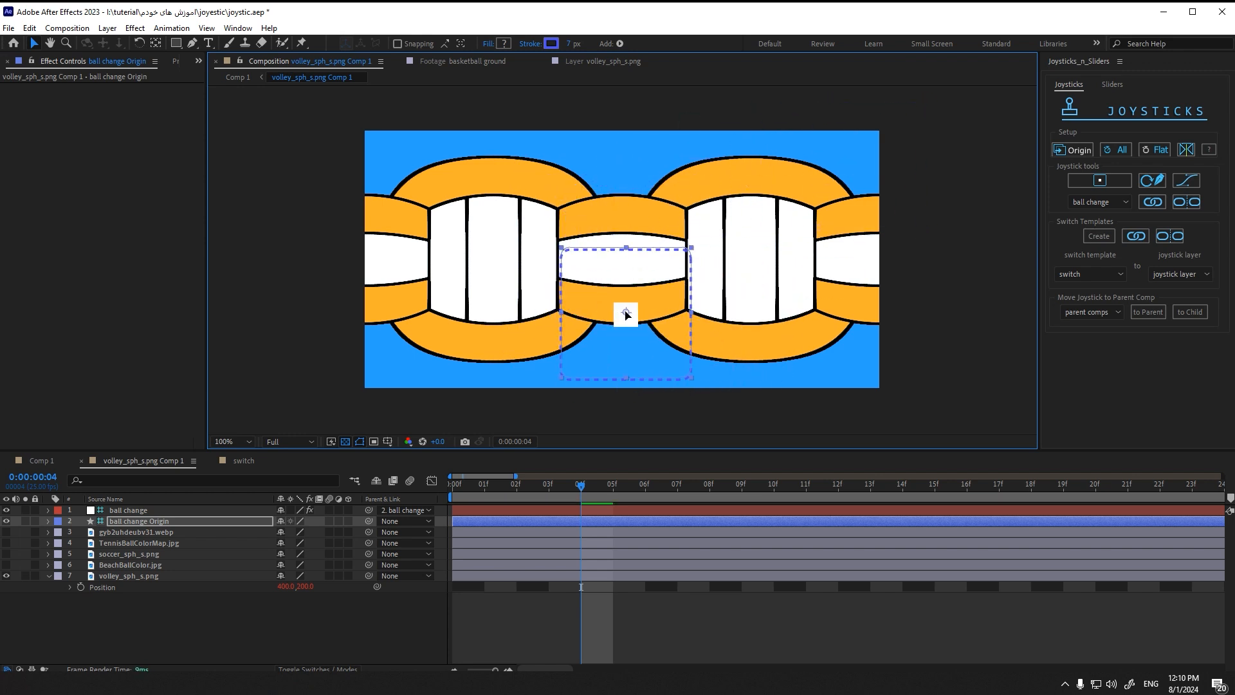
{"action": "left_click", "coordinate": [887, 317]}
Change the color of the ball change solid to bright red
{"action": "left_click", "coordinate": [138, 511]}
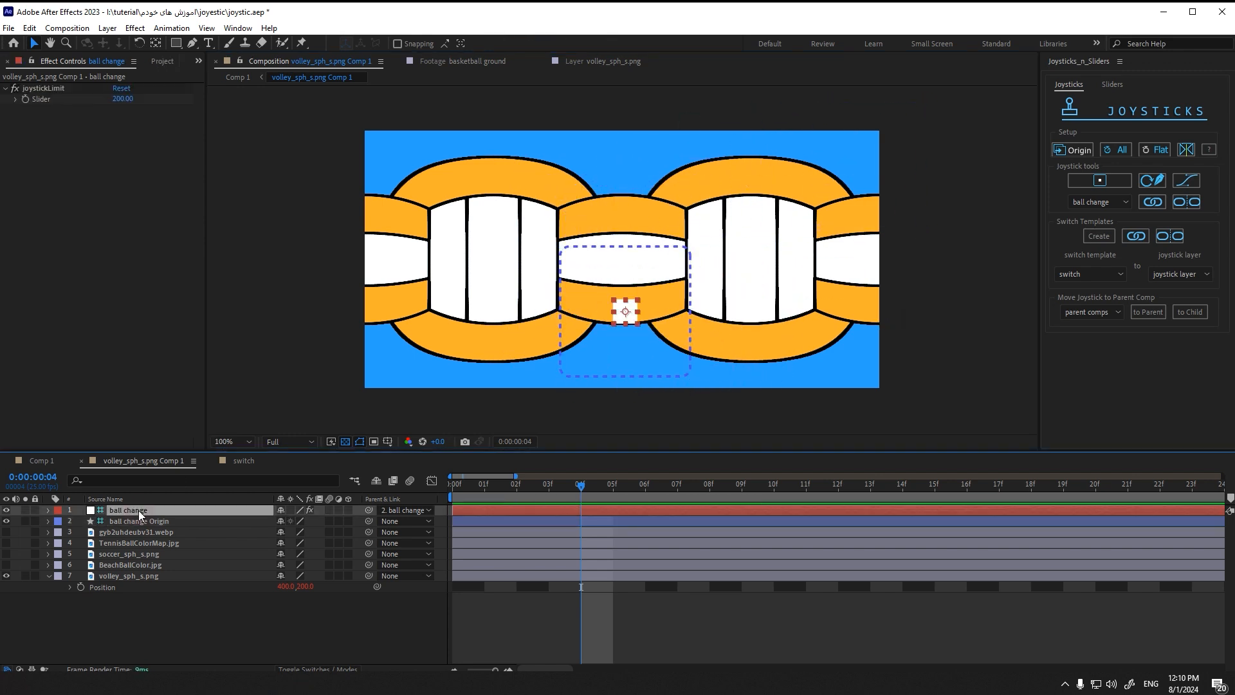
{"action": "key", "text": "ctrl+shift+y"}
{"action": "left_click", "coordinate": [225, 421]}
{"action": "left_click_drag", "start_coordinate": [395, 297], "coordinate": [404, 253]}
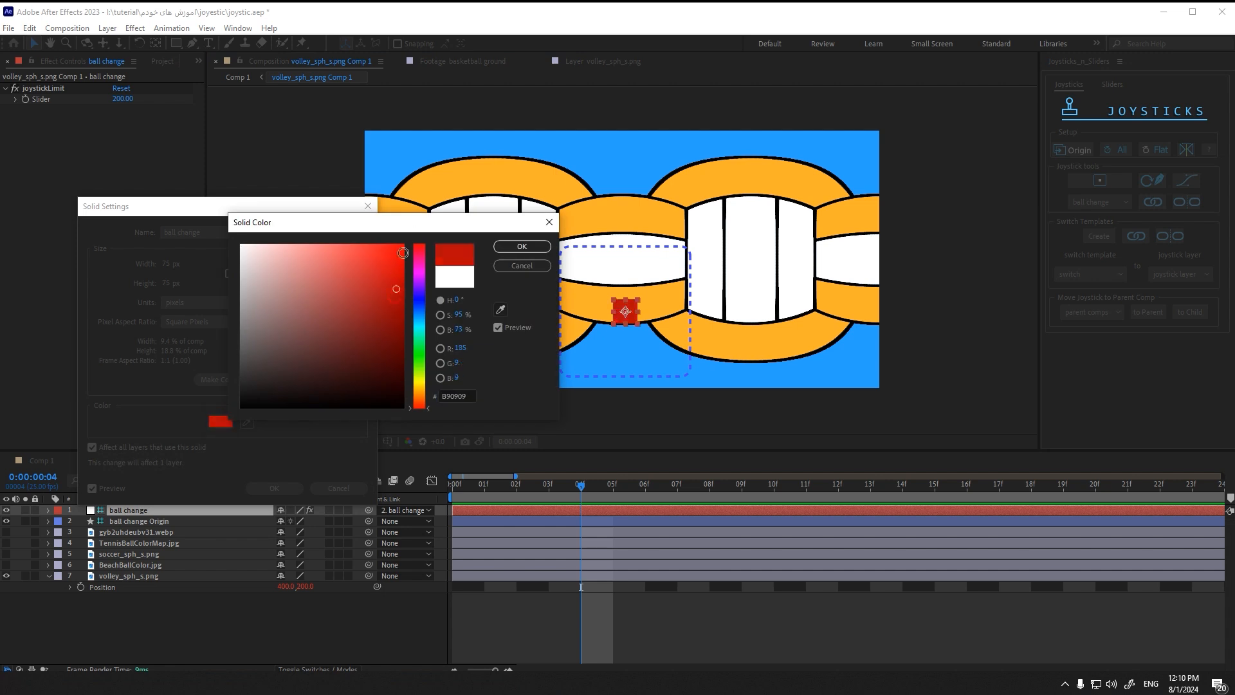
{"action": "left_click", "coordinate": [522, 246]}
{"action": "left_click", "coordinate": [274, 488]}
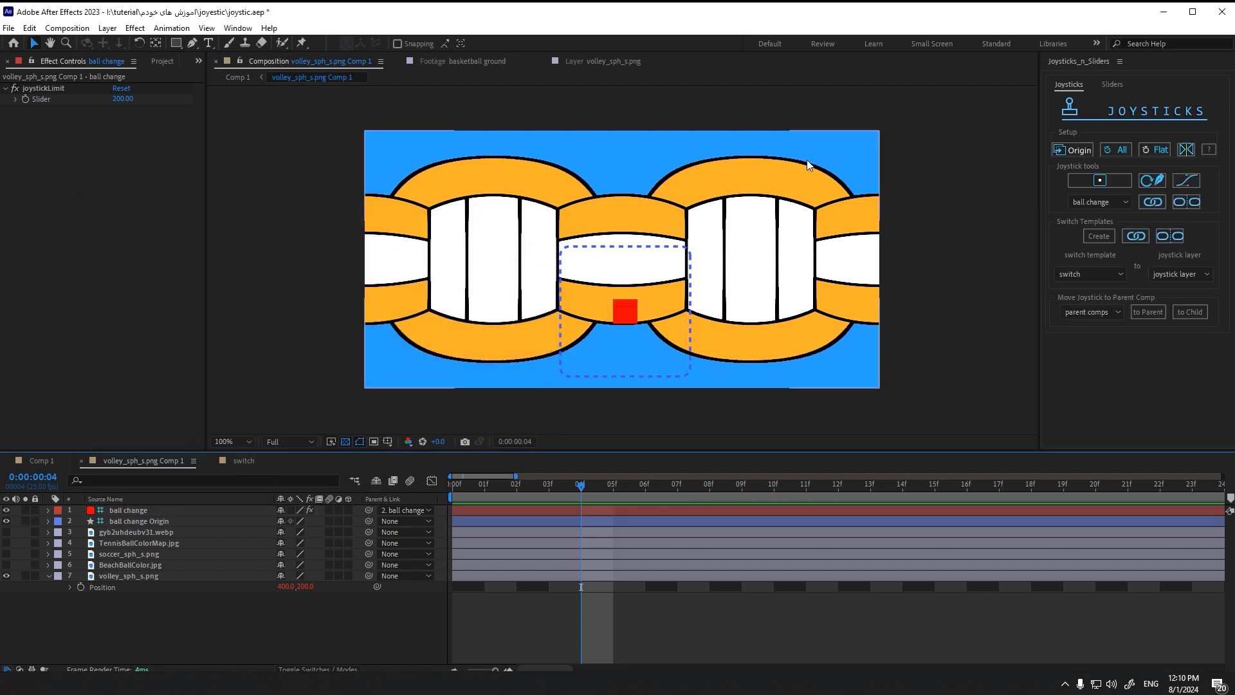
Undo a trial move of the red handle and choose ball change as the joystick layer for the switch template
{"action": "mouse_move", "coordinate": [623, 314]}
{"action": "left_mouse_down"}
{"action": "mouse_move", "coordinate": [629, 257]}
{"action": "mouse_move", "coordinate": [627, 297]}
{"action": "left_mouse_up"}
{"action": "key", "text": "ctrl+z"}
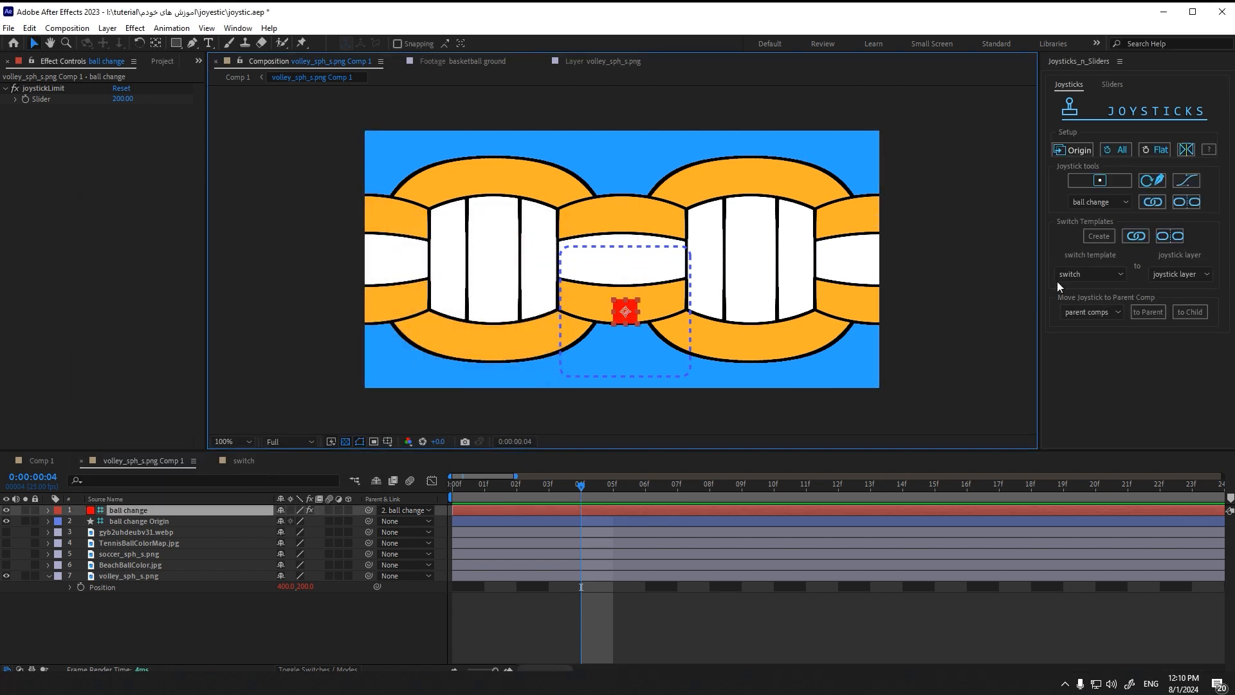
{"action": "left_click", "coordinate": [1175, 271]}
{"action": "left_click", "coordinate": [1173, 287]}
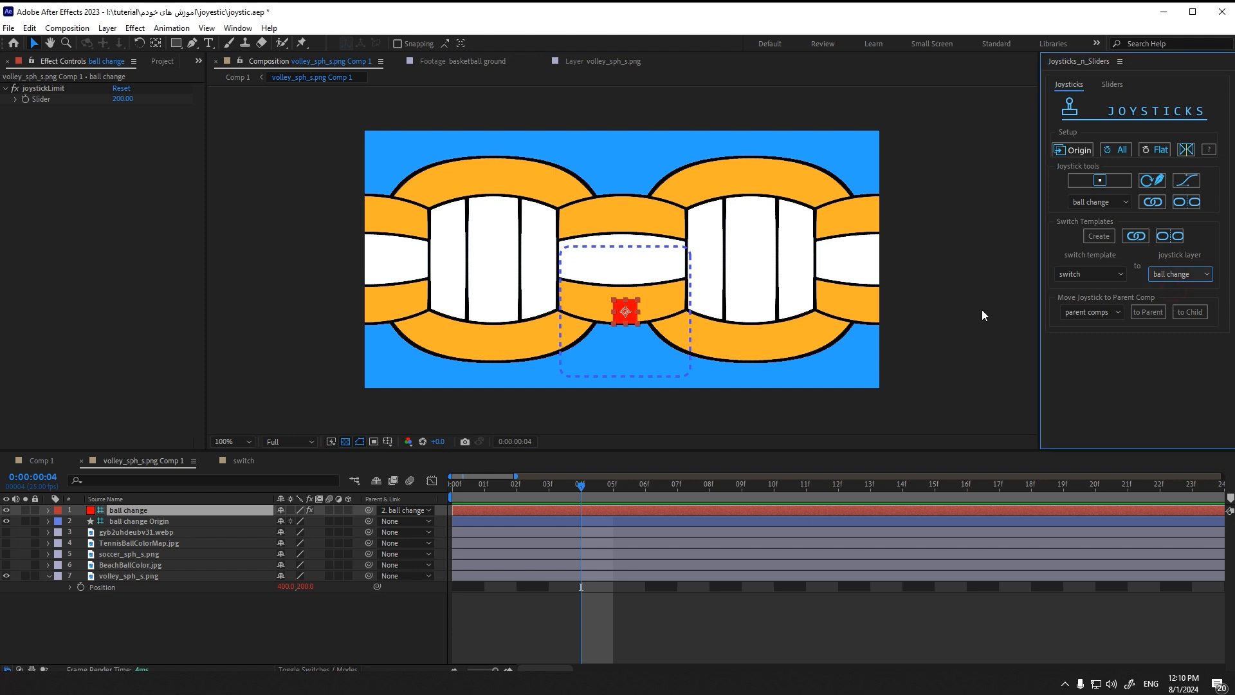
Review the available joystick layers for the switch template and move the ball change handle slightly to test it
{"action": "mouse_move", "coordinate": [627, 315]}
{"action": "left_mouse_down"}
{"action": "mouse_move", "coordinate": [626, 264]}
{"action": "mouse_move", "coordinate": [625, 313]}
{"action": "left_mouse_up"}
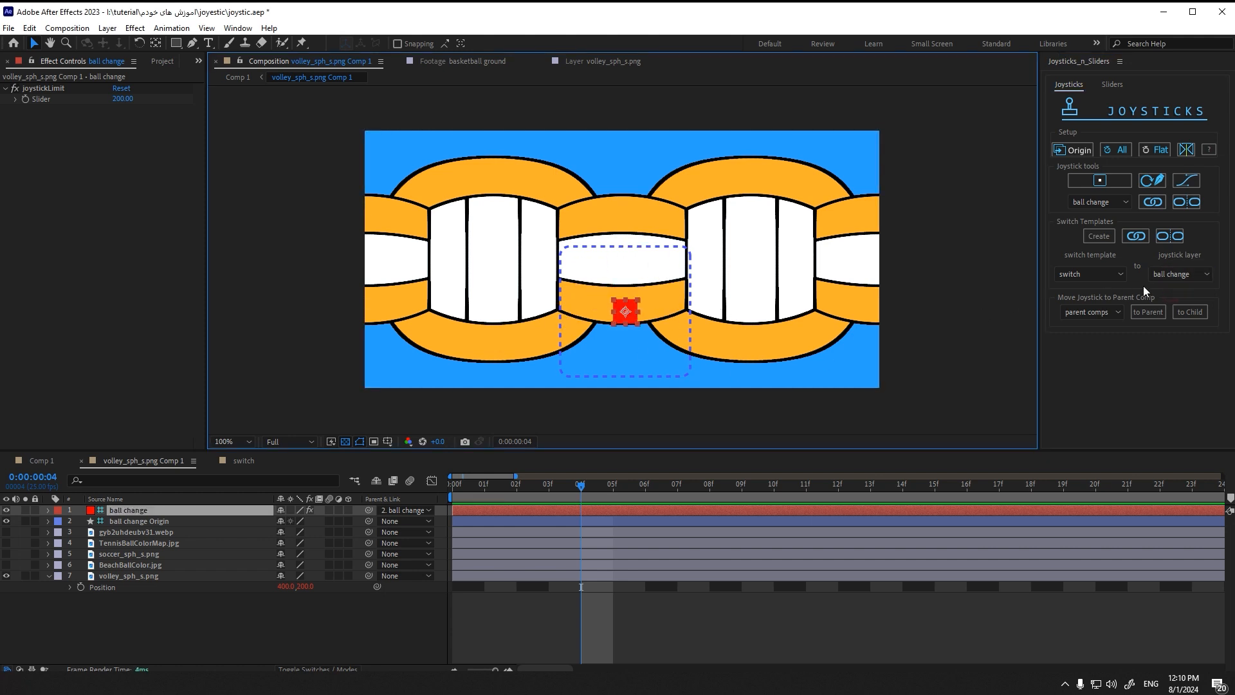
{"action": "left_click", "coordinate": [1178, 279]}
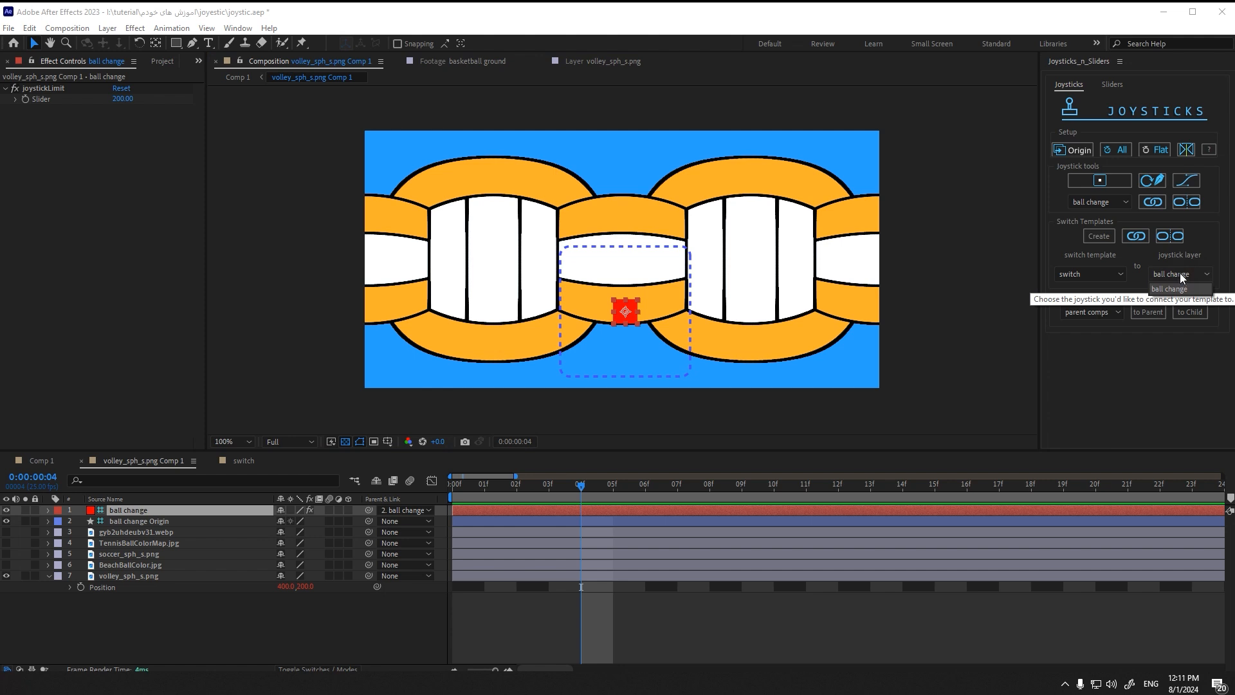
{"action": "left_click", "coordinate": [1164, 382]}
{"action": "left_click", "coordinate": [1185, 278]}
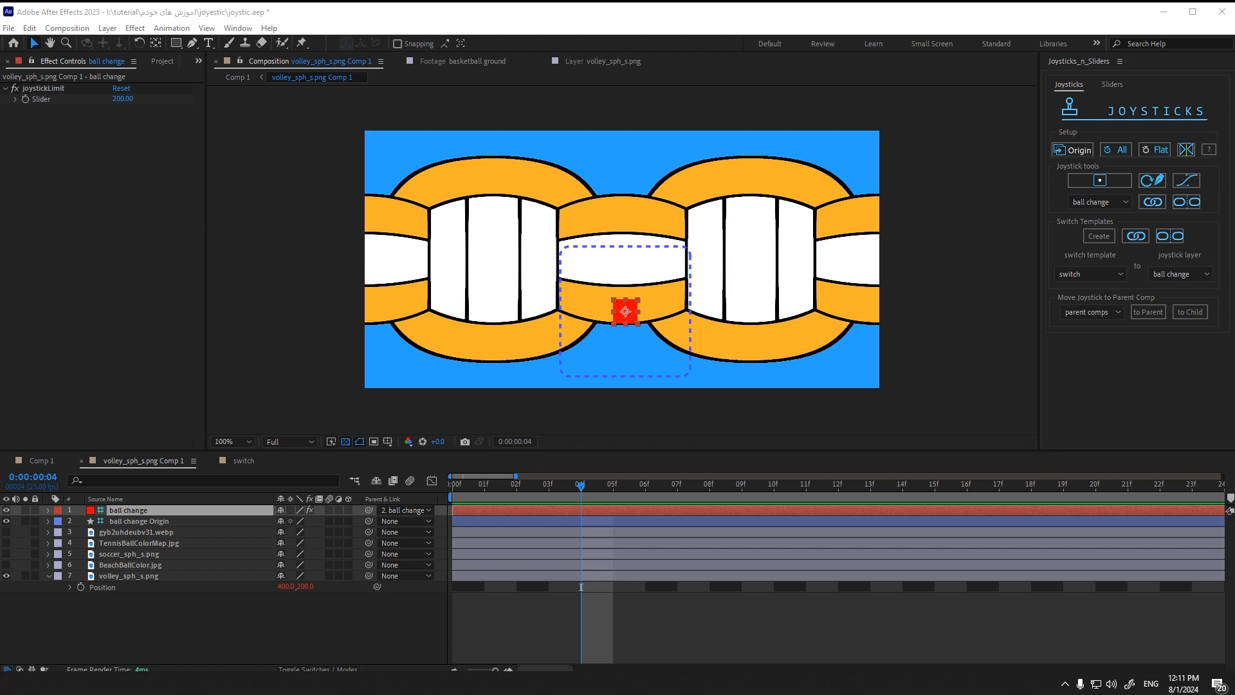
{"action": "left_click", "coordinate": [1149, 351]}
{"action": "mouse_move", "coordinate": [625, 311]}
{"action": "left_mouse_down"}
{"action": "mouse_move", "coordinate": [618, 265]}
{"action": "mouse_move", "coordinate": [587, 284]}
{"action": "mouse_move", "coordinate": [578, 313]}
{"action": "mouse_move", "coordinate": [683, 301]}
{"action": "mouse_move", "coordinate": [624, 311]}
{"action": "mouse_move", "coordinate": [659, 310]}
{"action": "mouse_move", "coordinate": [637, 347]}
{"action": "mouse_move", "coordinate": [614, 348]}
{"action": "mouse_move", "coordinate": [629, 285]}
{"action": "mouse_move", "coordinate": [576, 309]}
{"action": "mouse_move", "coordinate": [668, 300]}
{"action": "mouse_move", "coordinate": [621, 341]}
{"action": "mouse_move", "coordinate": [623, 283]}
{"action": "mouse_move", "coordinate": [583, 309]}
{"action": "mouse_move", "coordinate": [662, 325]}
{"action": "mouse_move", "coordinate": [595, 342]}
{"action": "mouse_move", "coordinate": [623, 302]}
{"action": "mouse_move", "coordinate": [616, 315]}
{"action": "left_mouse_up"}
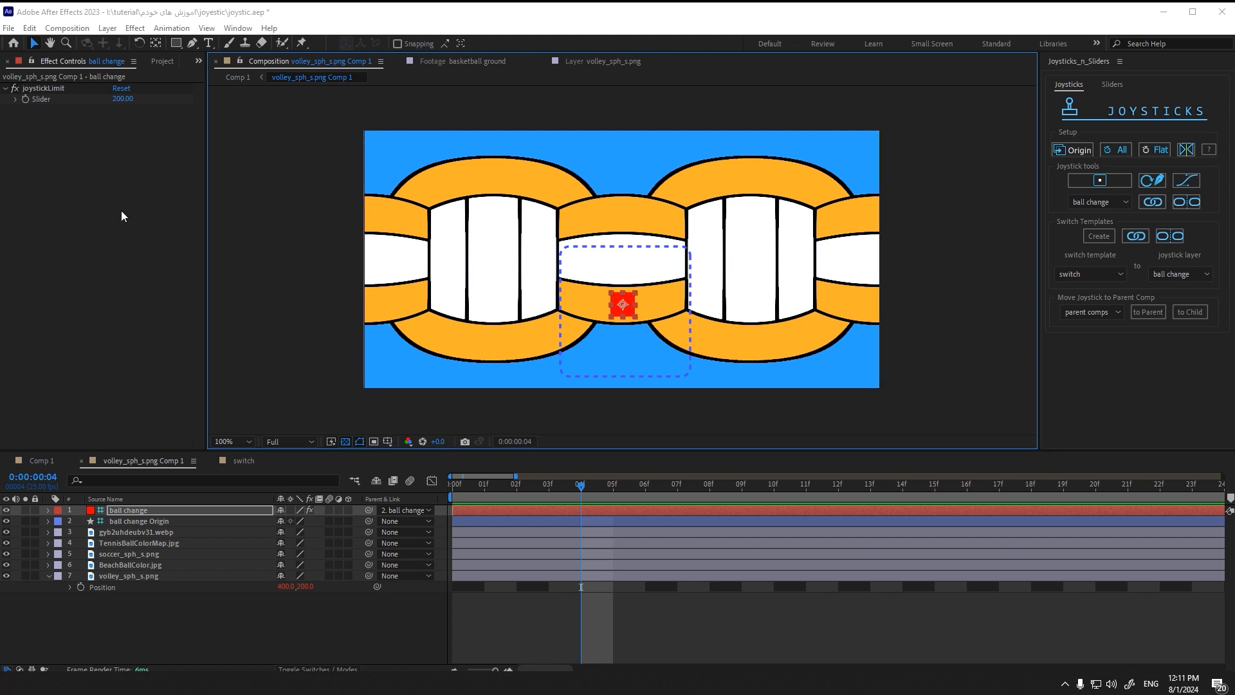
Return Comp 1 to its first frame, close the switch composition, and select ball change Origin in volley_sph_s.png Comp 1
{"action": "left_click", "coordinate": [41, 461]}
{"action": "mouse_move", "coordinate": [452, 487]}
{"action": "left_mouse_down"}
{"action": "mouse_move", "coordinate": [471, 485]}
{"action": "mouse_move", "coordinate": [449, 488]}
{"action": "left_mouse_up"}
{"action": "left_click", "coordinate": [49, 532]}
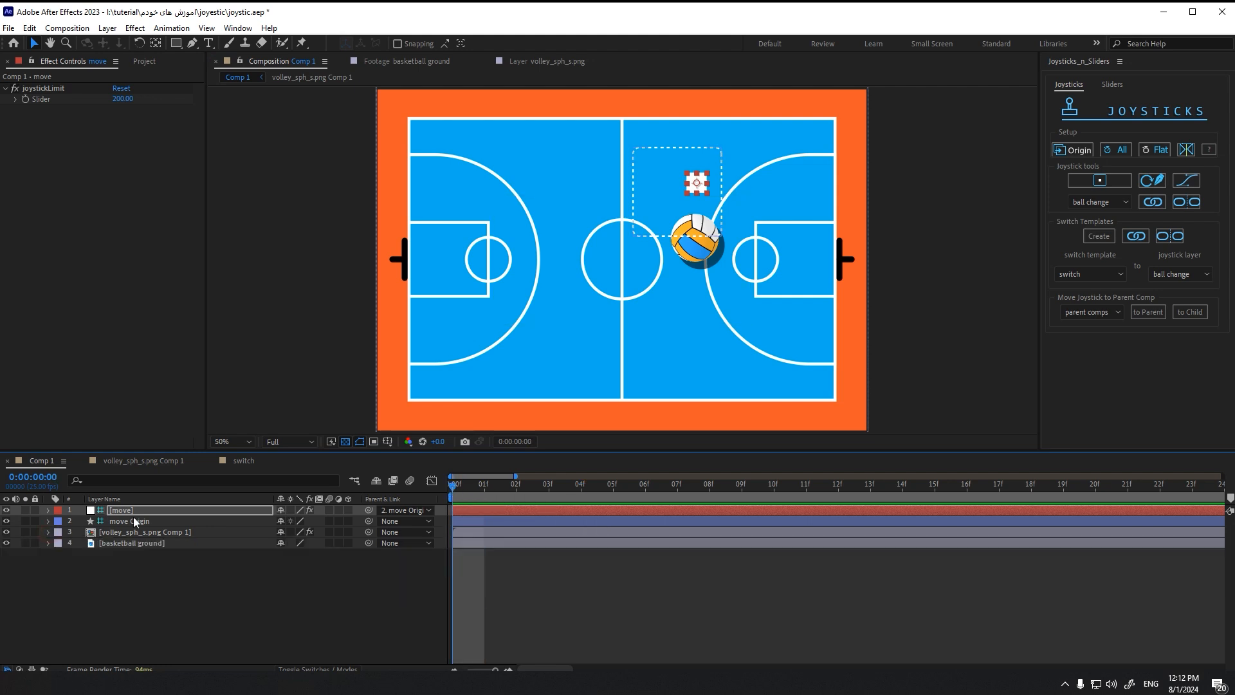
{"action": "left_click", "coordinate": [241, 462]}
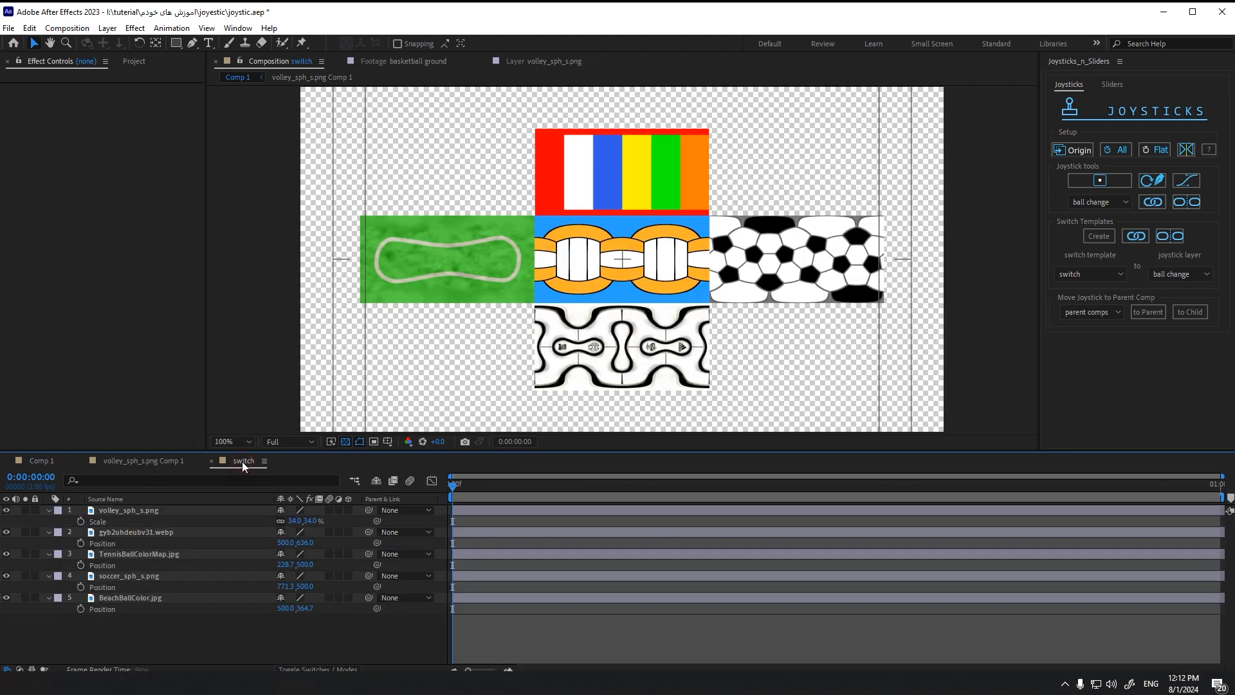
{"action": "left_click", "coordinate": [209, 460]}
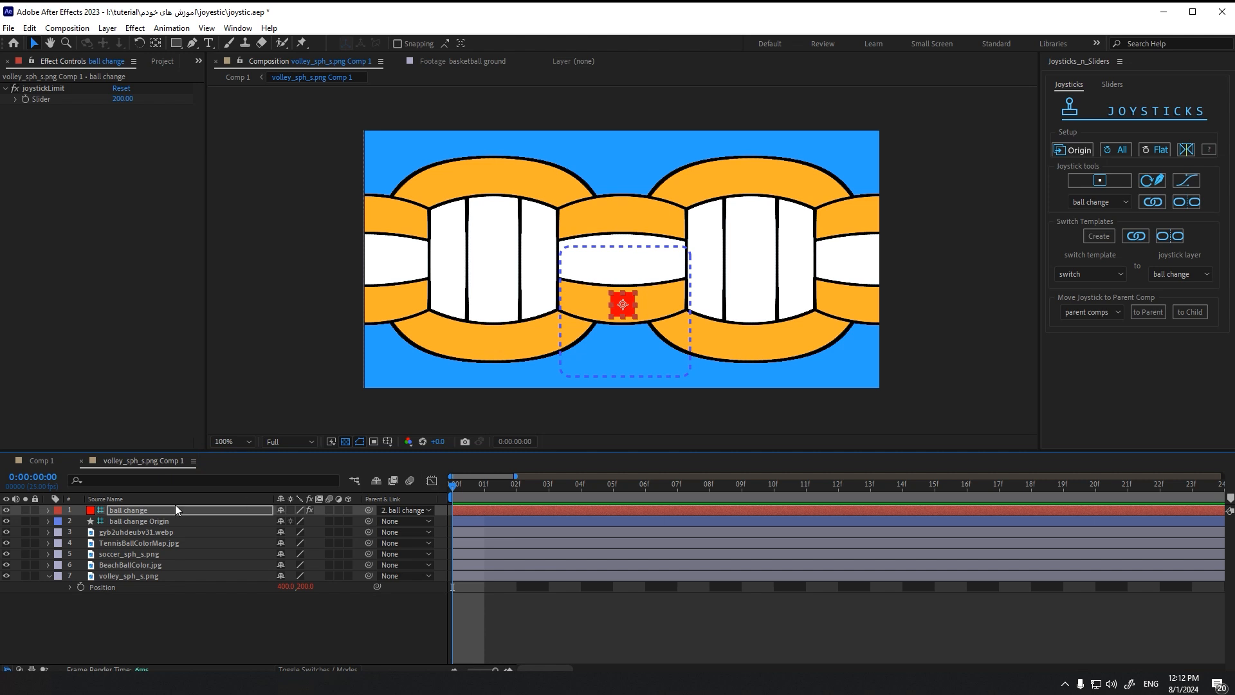
{"action": "left_click", "coordinate": [145, 521]}
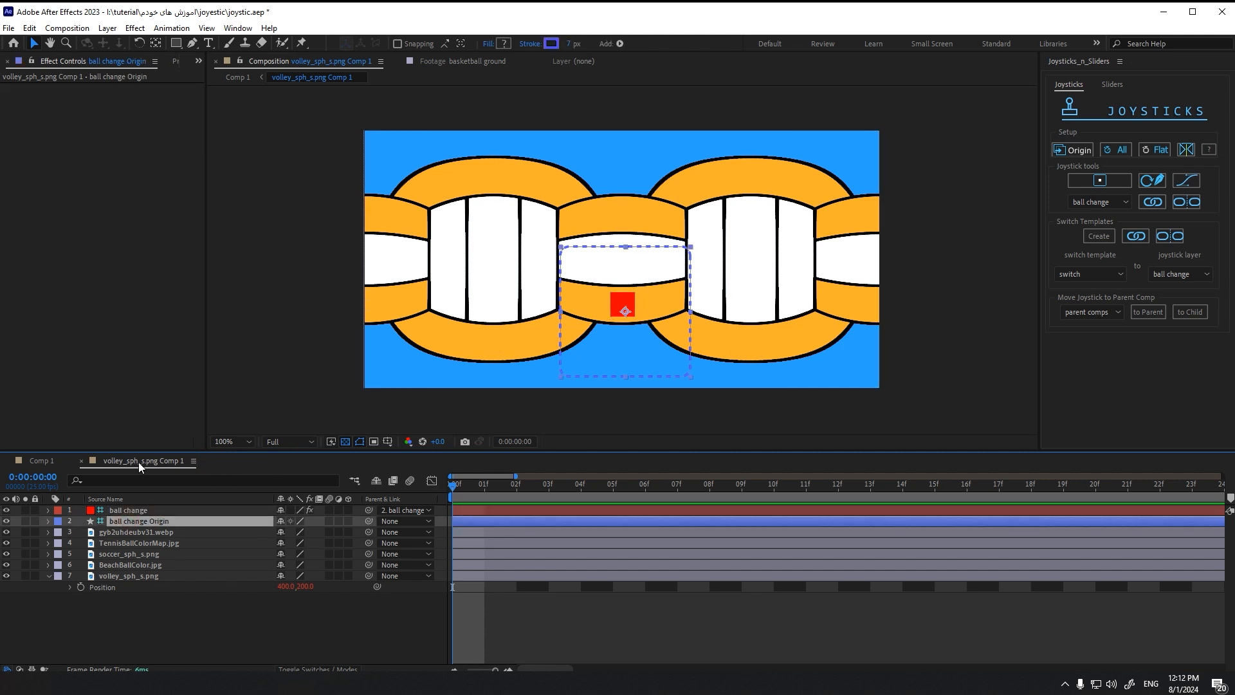
Dock the volley_sph_s.png Comp 1 timeline beside the Comp 1 timeline and give Comp 1 the wider share
{"action": "left_click_drag", "start_coordinate": [143, 461], "coordinate": [448, 528]}
{"action": "left_click_drag", "start_coordinate": [1186, 506], "coordinate": [1229, 508]}
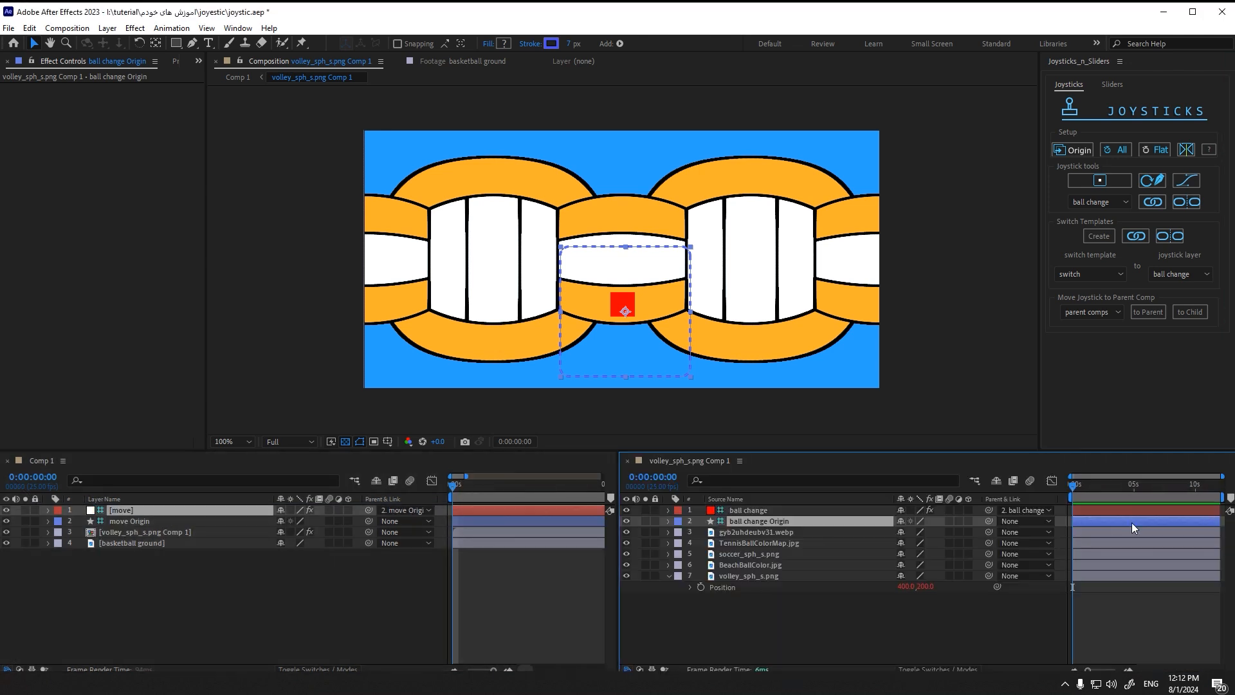
{"action": "left_click_drag", "start_coordinate": [618, 494], "coordinate": [760, 494]}
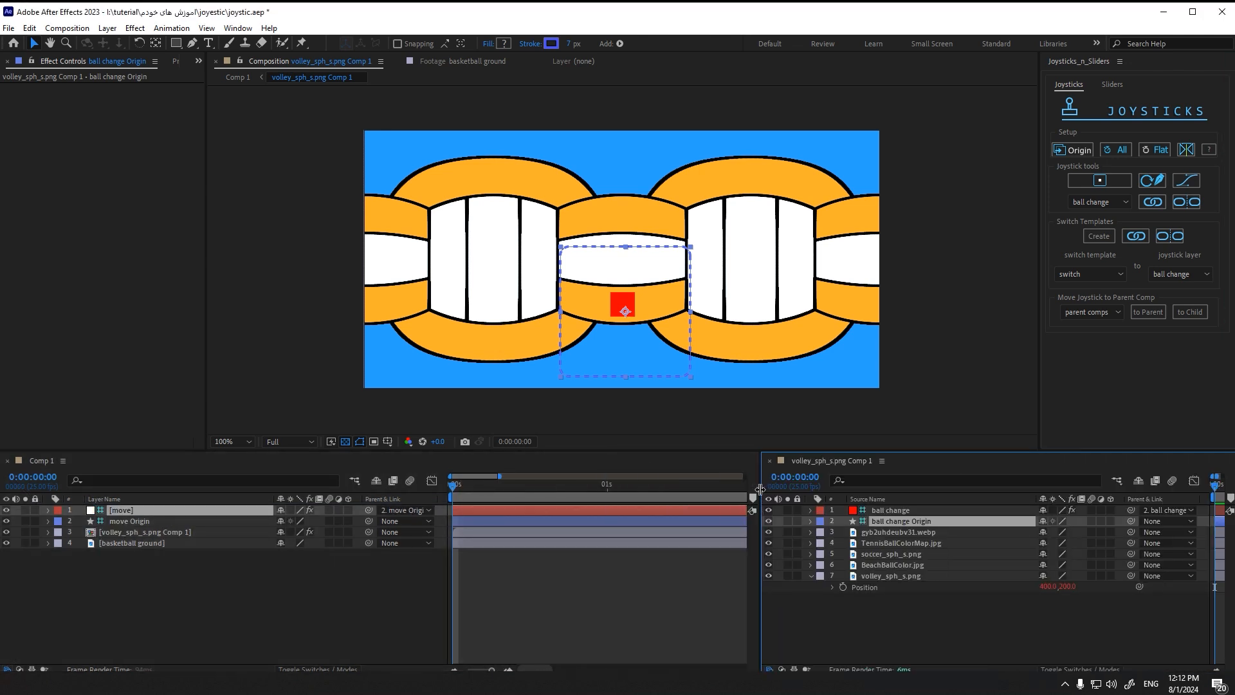
Link the Position of ball change to the Position of the move controller in Comp 1 with an expression
{"action": "left_click", "coordinate": [810, 509]}
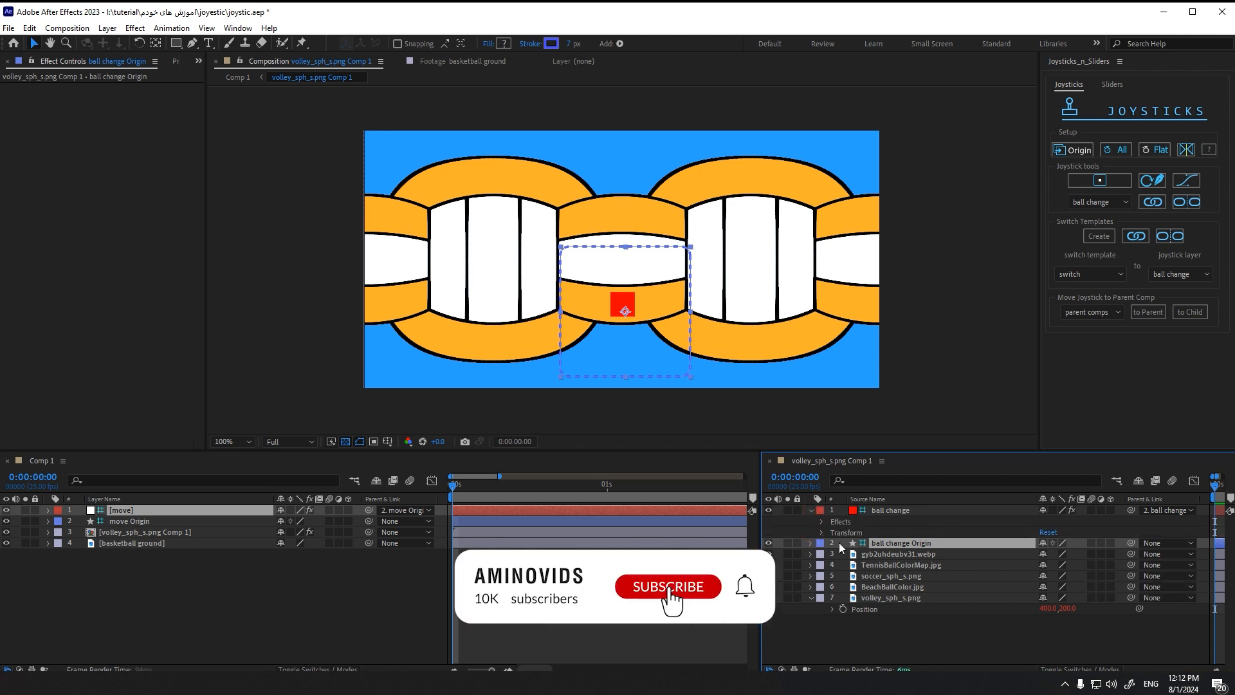
{"action": "left_click", "coordinate": [875, 511]}
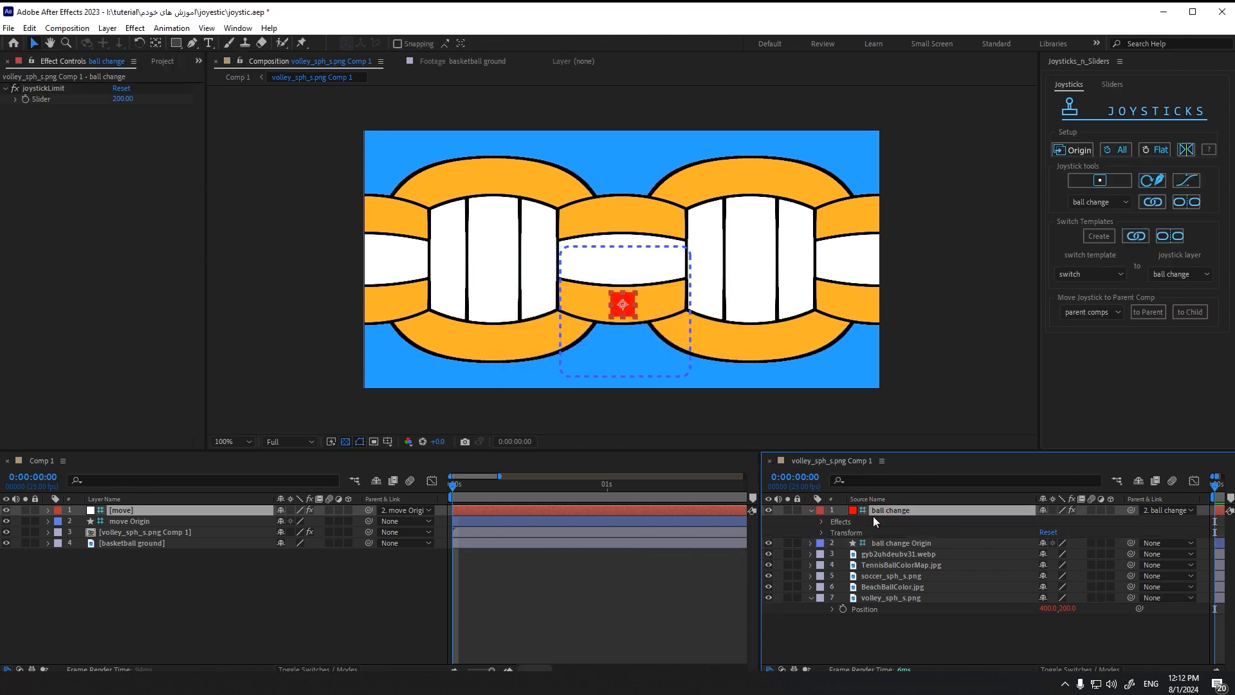
{"action": "key", "text": "p"}
{"action": "left_click", "coordinate": [842, 521], "text": "alt"}
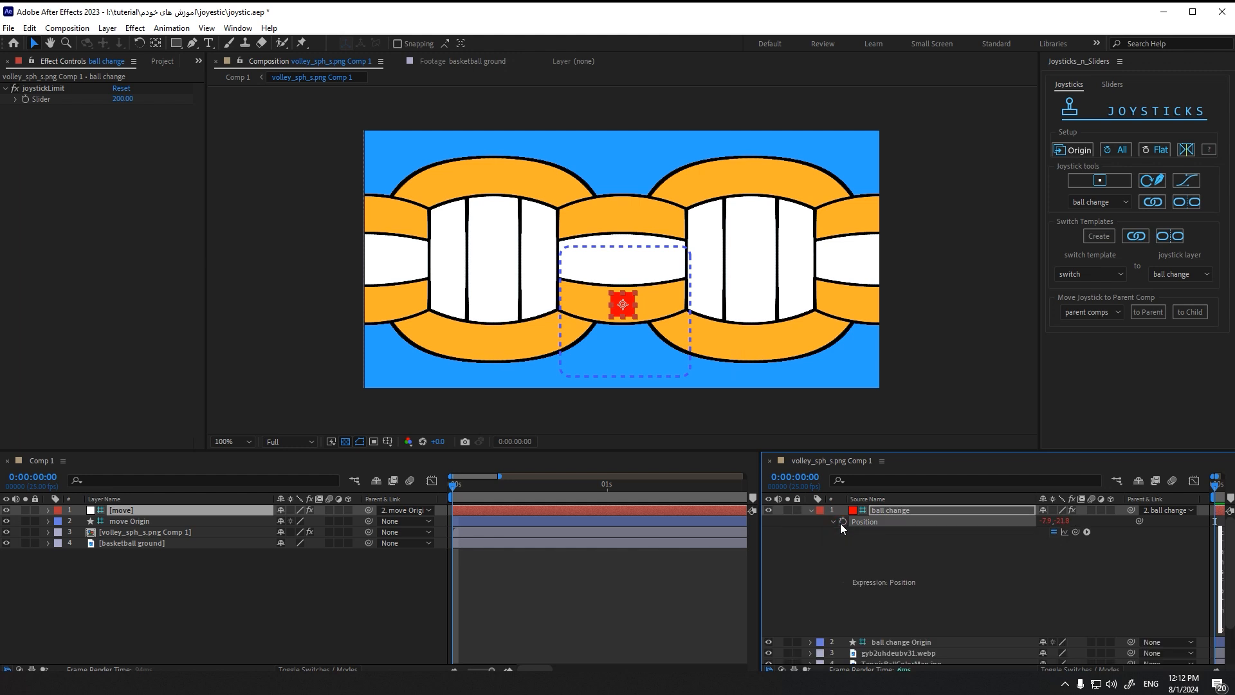
{"action": "left_click", "coordinate": [125, 512]}
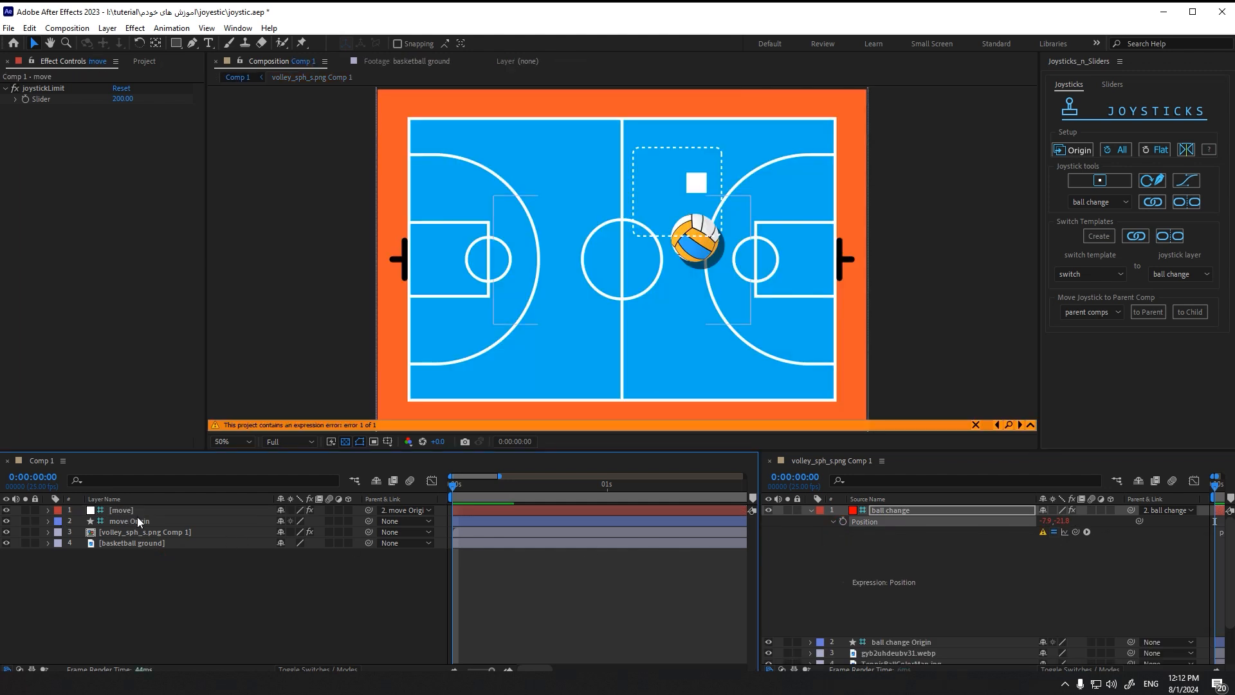
{"action": "key", "text": "p"}
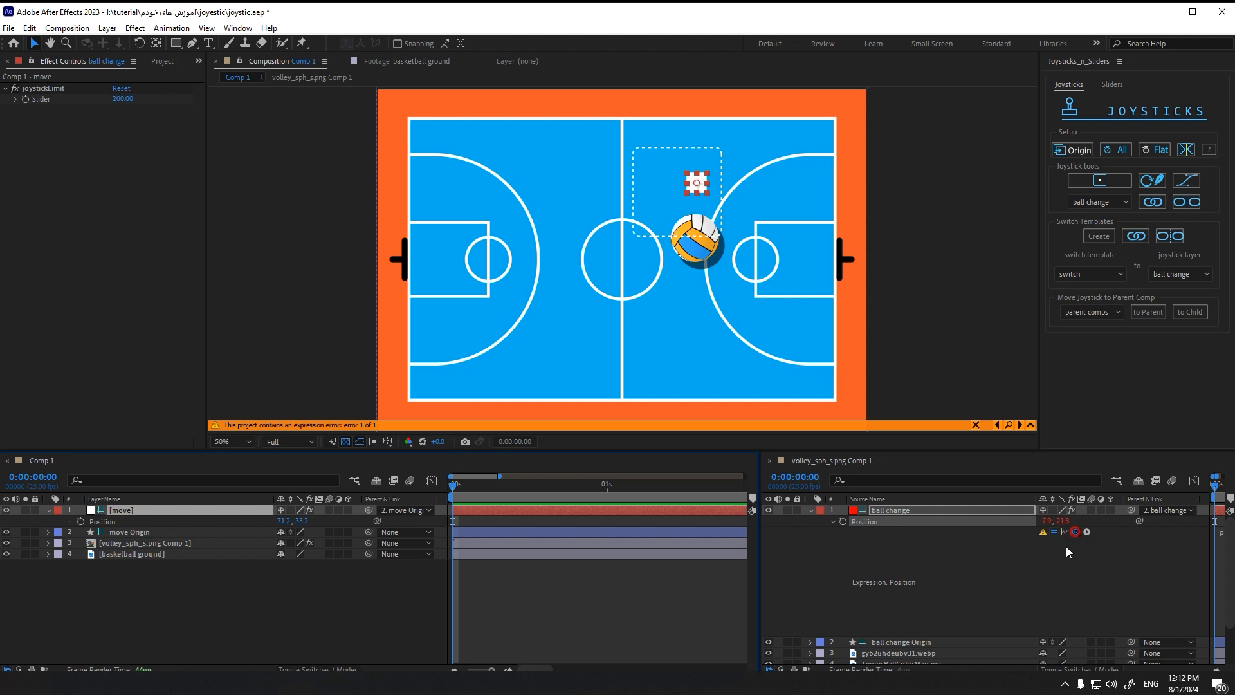
{"action": "left_click", "coordinate": [1066, 546]}
{"action": "left_click", "coordinate": [169, 574]}
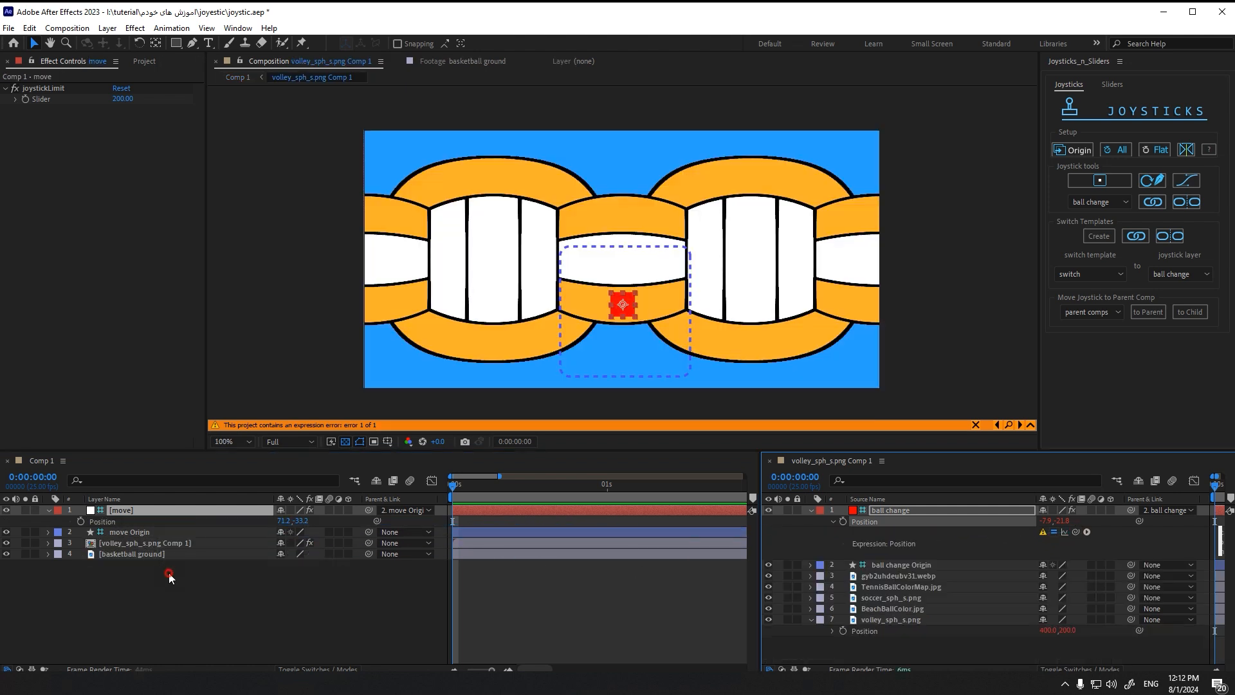
Close the volley_sph_s.png Comp 1 timeline and move the move joystick's handle around to test rolling and texture swapping
{"action": "left_click_drag", "start_coordinate": [697, 188], "coordinate": [680, 130]}
{"action": "left_click", "coordinate": [769, 461]}
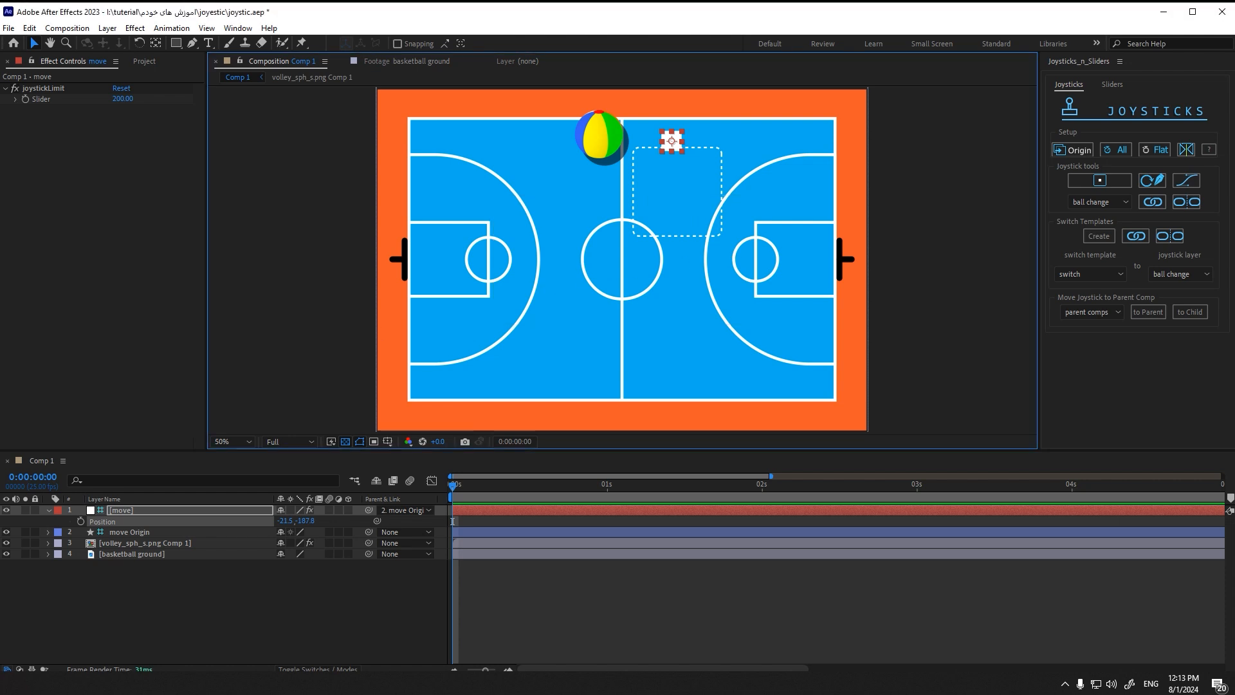
{"action": "left_click_drag", "start_coordinate": [680, 142], "coordinate": [680, 217]}
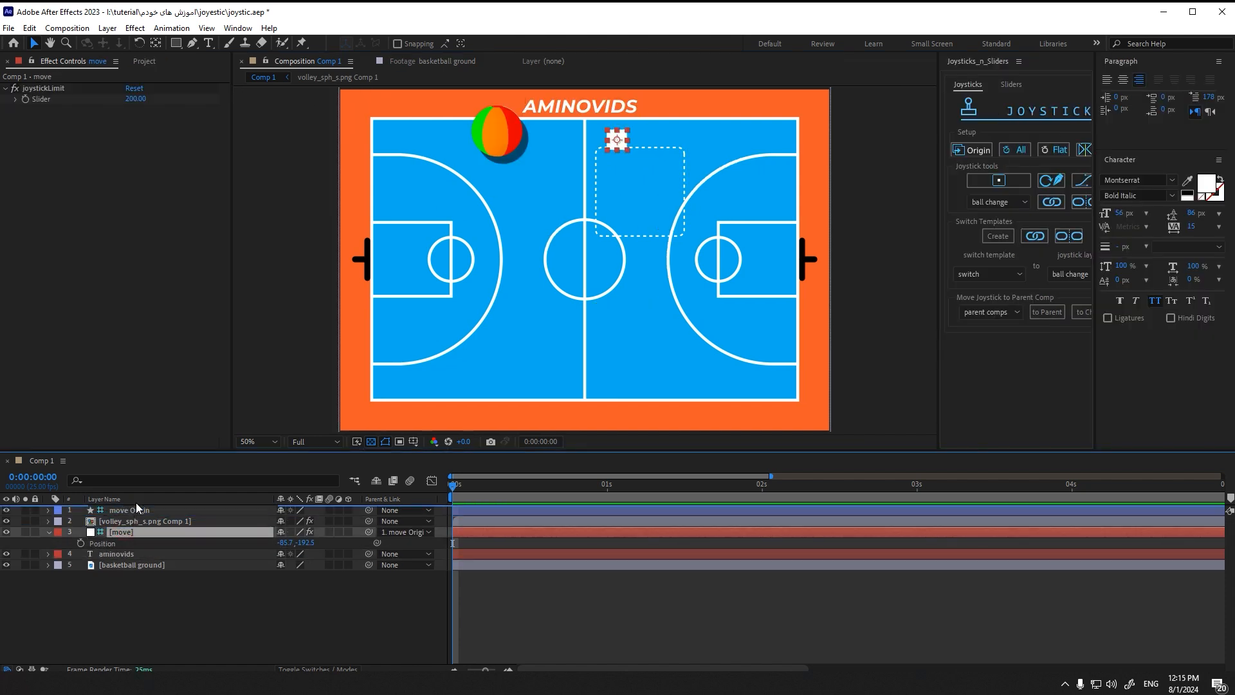
{"action": "left_click", "coordinate": [619, 139]}
{"action": "left_click_drag", "start_coordinate": [624, 141], "coordinate": [636, 208]}
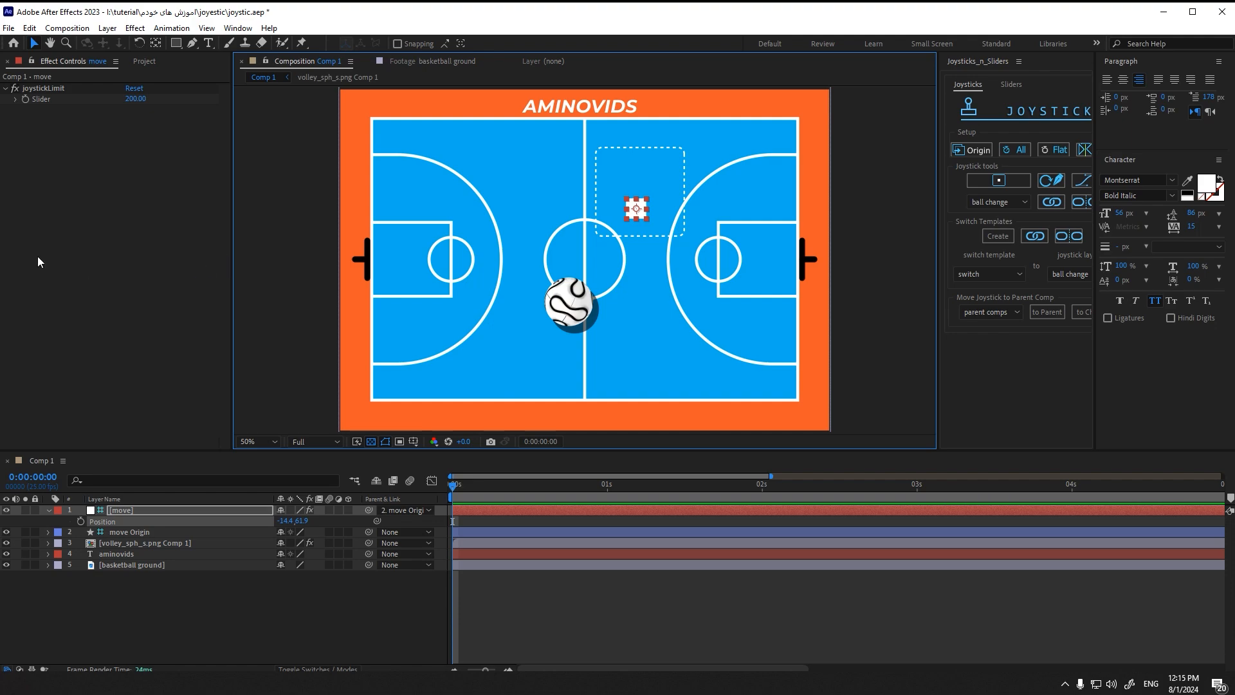